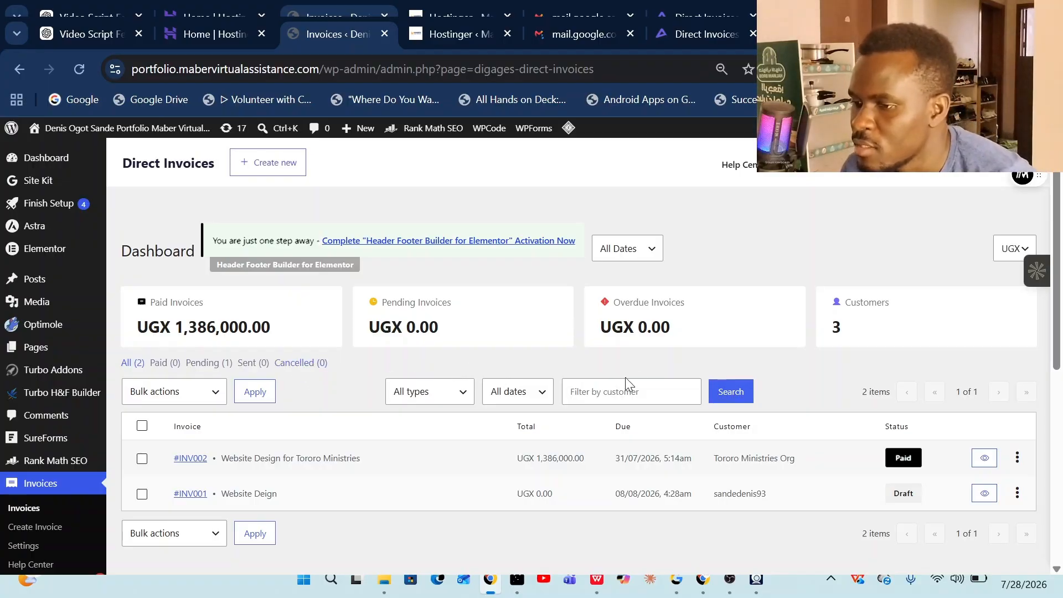
- Review invoice #INV002's details, then view the Payment Methods list of UGX bank and Airtel accounts
{"action": "left_click", "coordinate": [186, 465]}
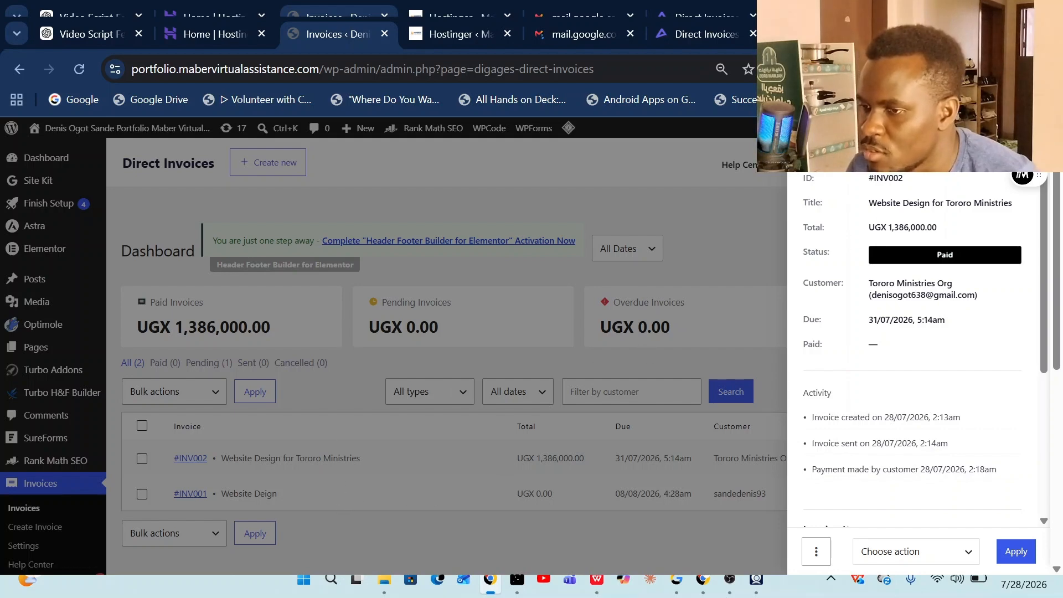
{"action": "left_click", "coordinate": [403, 181]}
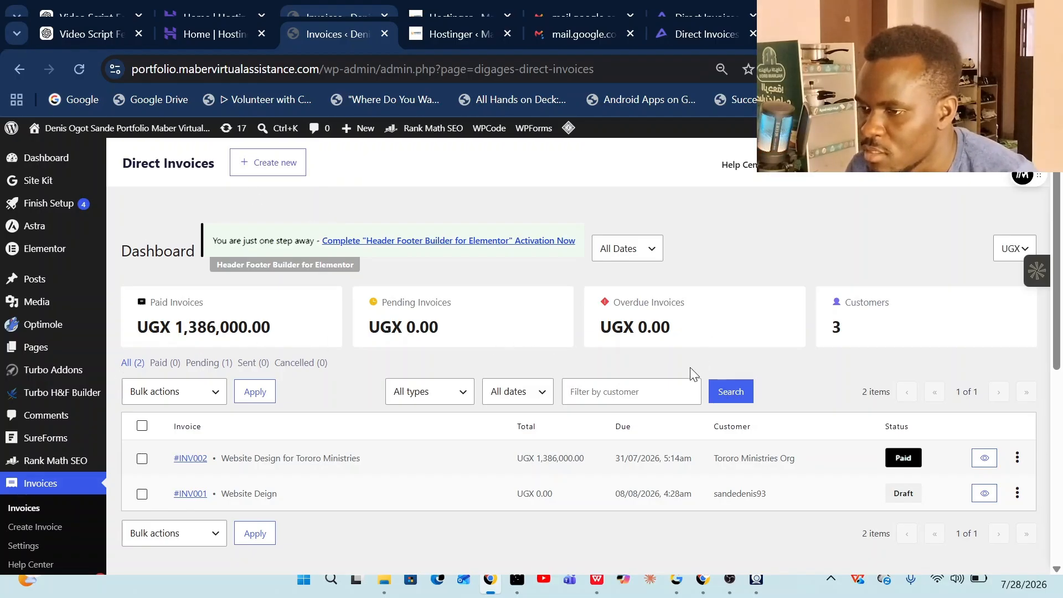
{"action": "scroll", "coordinate": [505, 369], "scroll_direction": "down", "scroll_amount": 1}
{"action": "scroll", "coordinate": [504, 363], "scroll_direction": "down", "scroll_amount": 5}
{"action": "scroll", "coordinate": [503, 362], "scroll_direction": "up", "scroll_amount": 6}
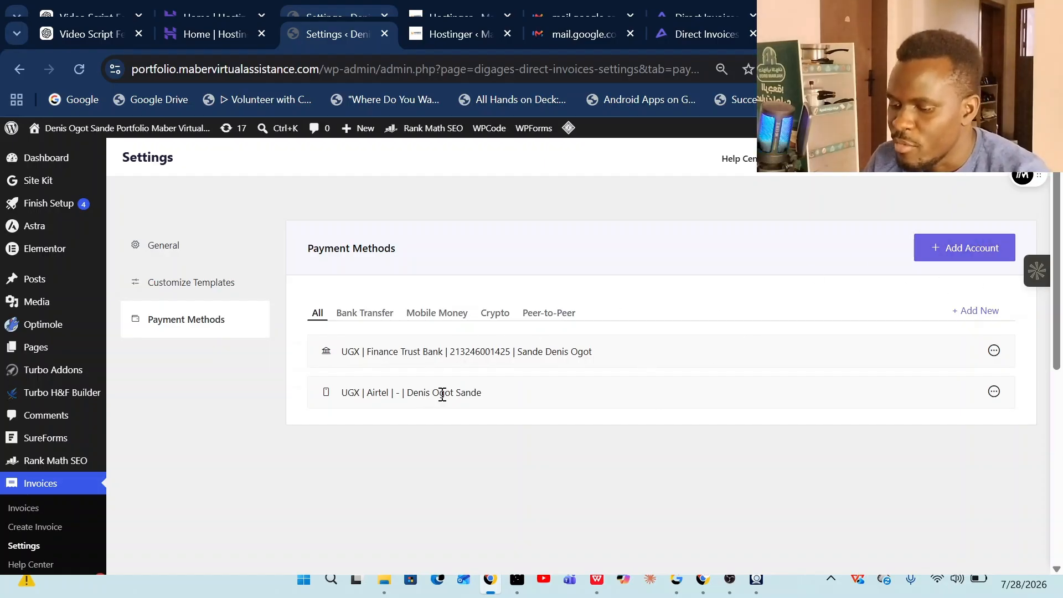
- Look over the payment account types offered under Add Account
{"action": "left_click", "coordinate": [957, 256]}
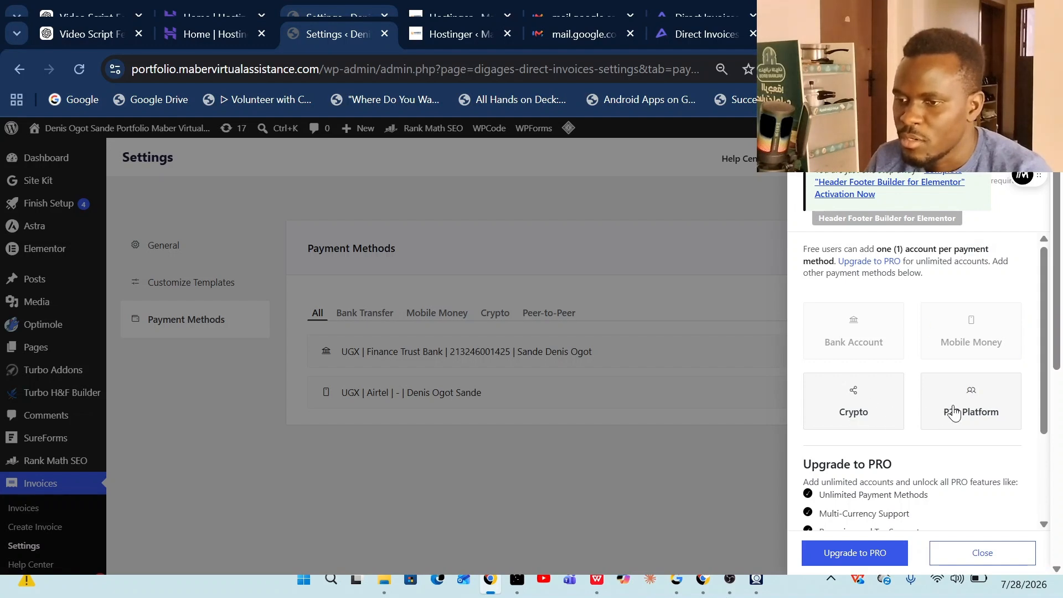
{"action": "scroll", "coordinate": [968, 412], "scroll_direction": "down", "scroll_amount": 3}
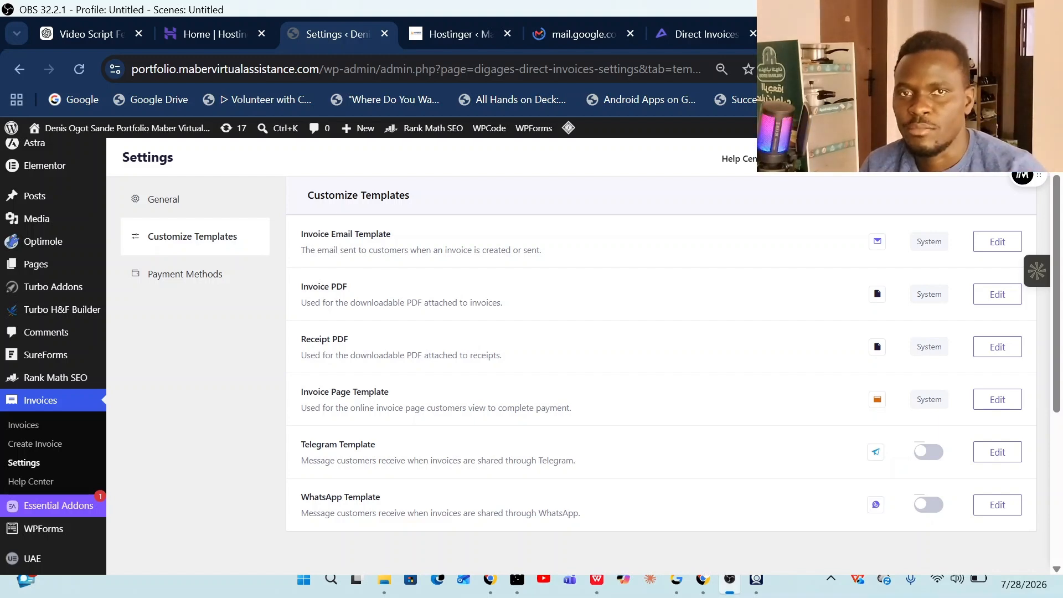
- Switch to the other site's Hostinger WordPress admin
{"action": "key", "text": "ctrl+Tab"}
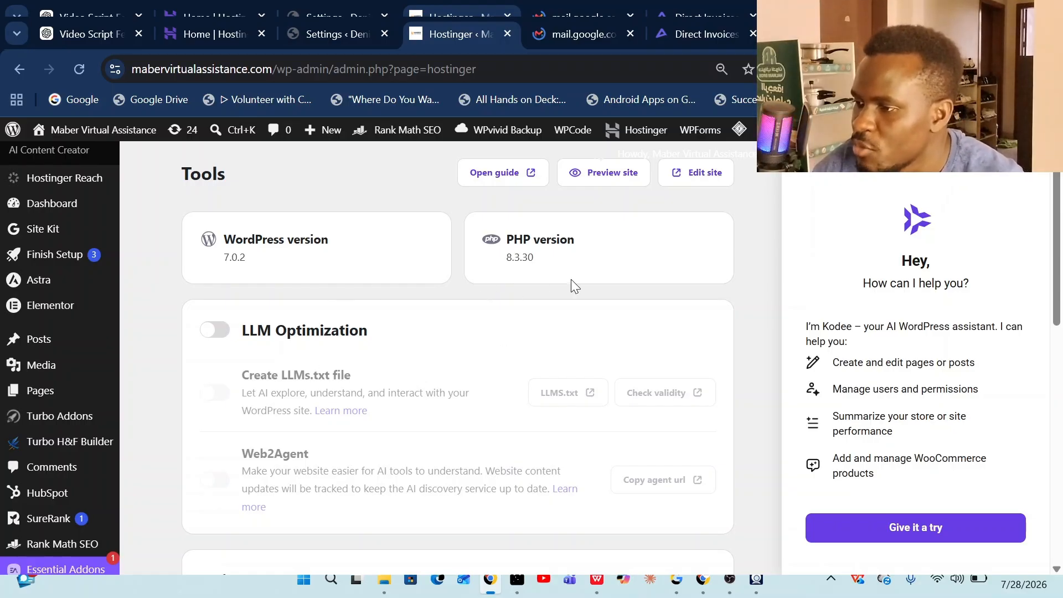
{"action": "scroll", "coordinate": [65, 432], "scroll_direction": "down", "scroll_amount": 5}
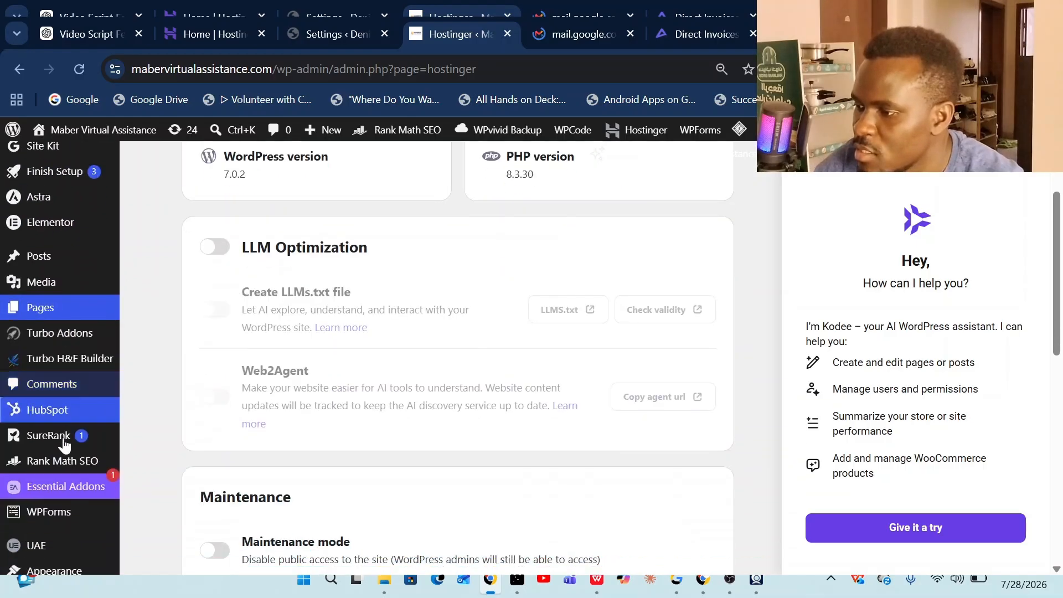
{"action": "scroll", "coordinate": [61, 465], "scroll_direction": "down", "scroll_amount": 3}
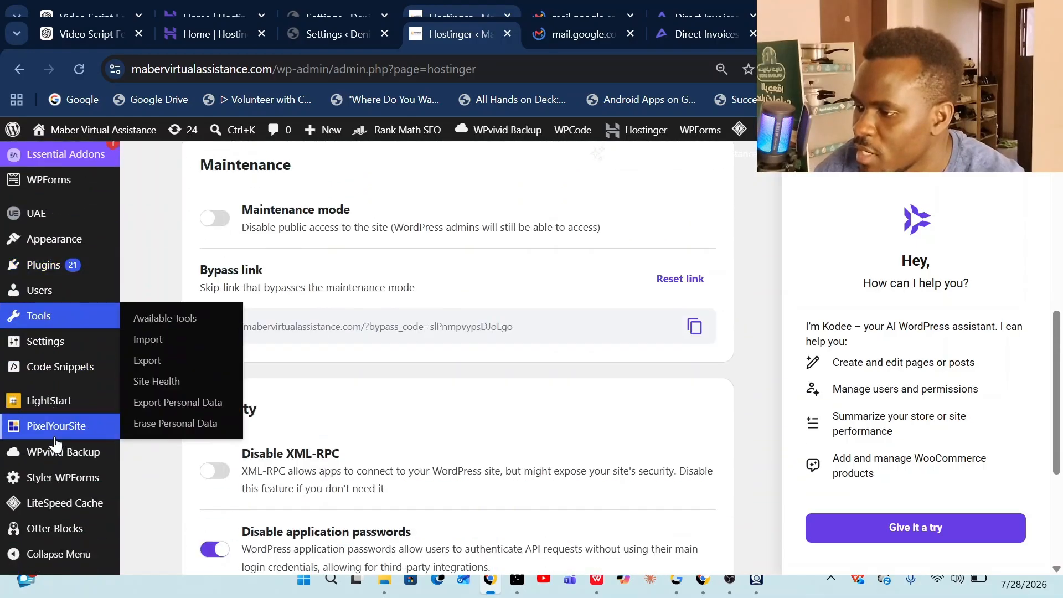
- Go to Plugins > Add Plugin and start a plugin directory search
{"action": "left_click", "coordinate": [53, 265]}
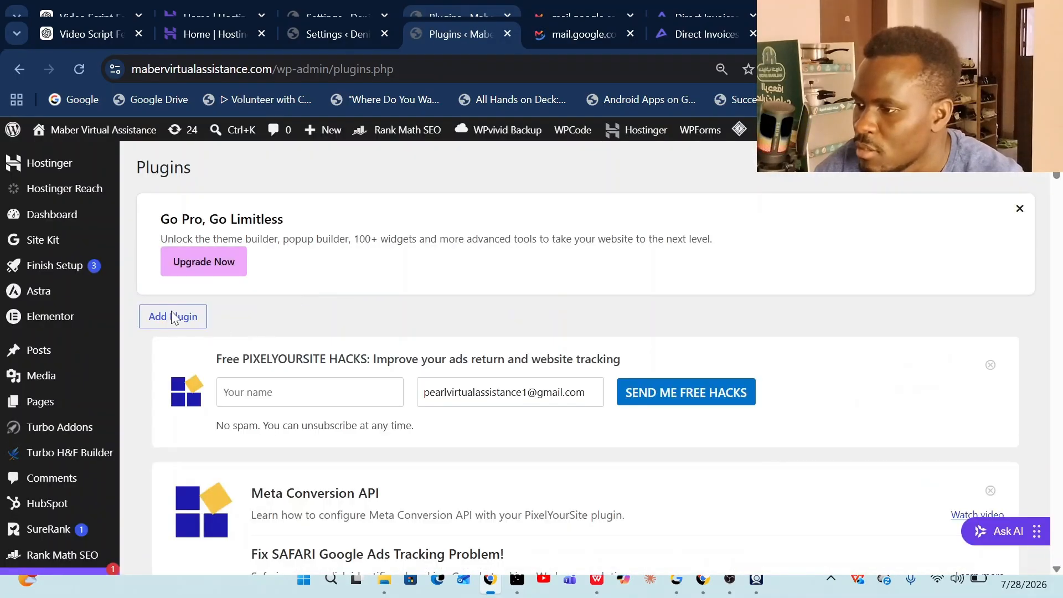
{"action": "left_click", "coordinate": [171, 316]}
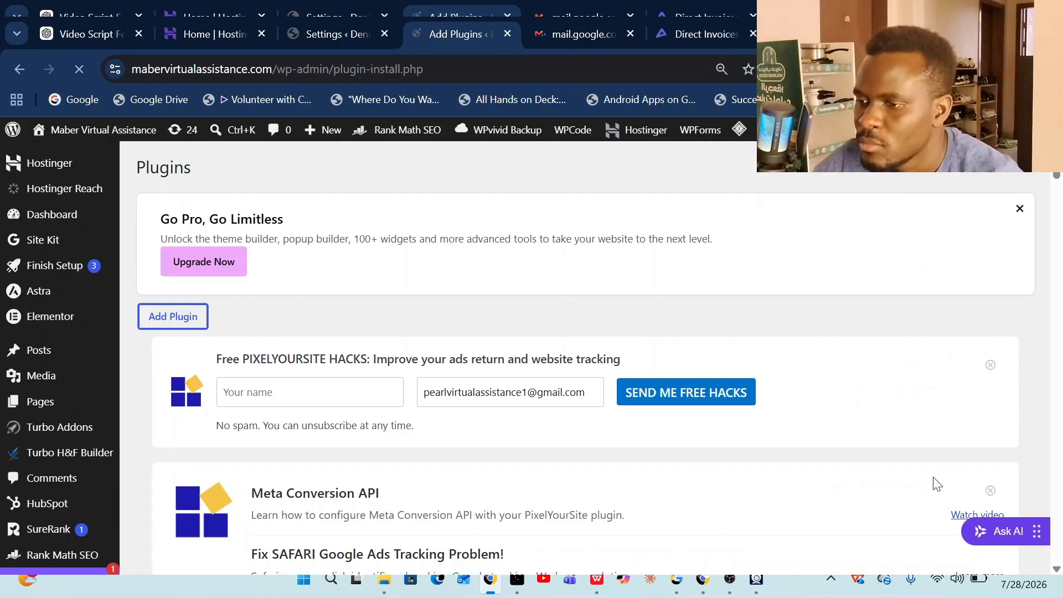
{"action": "scroll", "coordinate": [936, 486], "scroll_direction": "down", "scroll_amount": 3}
{"action": "scroll", "coordinate": [708, 345], "scroll_direction": "down", "scroll_amount": 11}
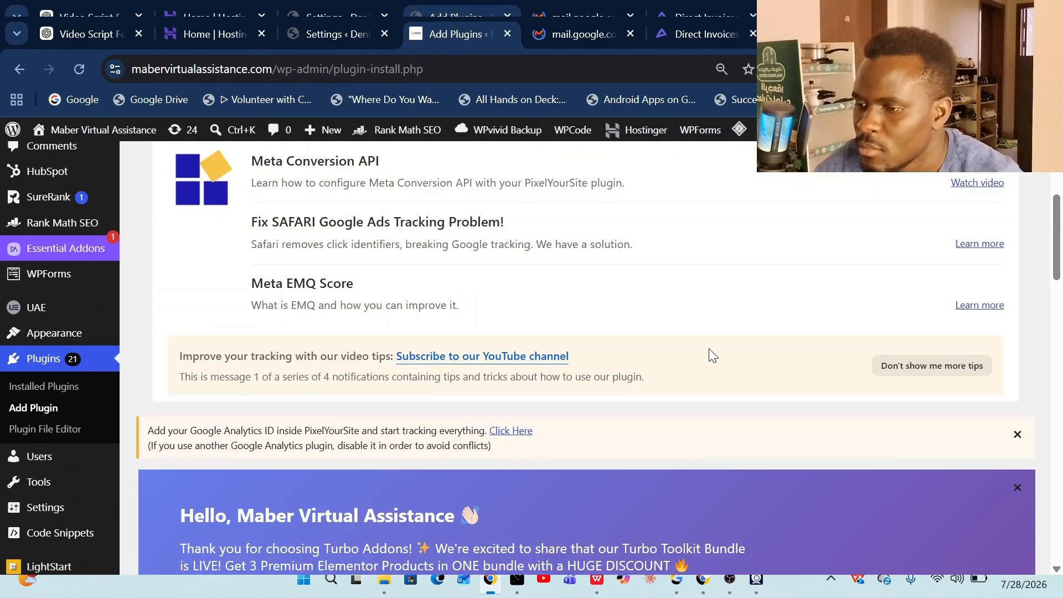
{"action": "scroll", "coordinate": [797, 444], "scroll_direction": "down", "scroll_amount": 5}
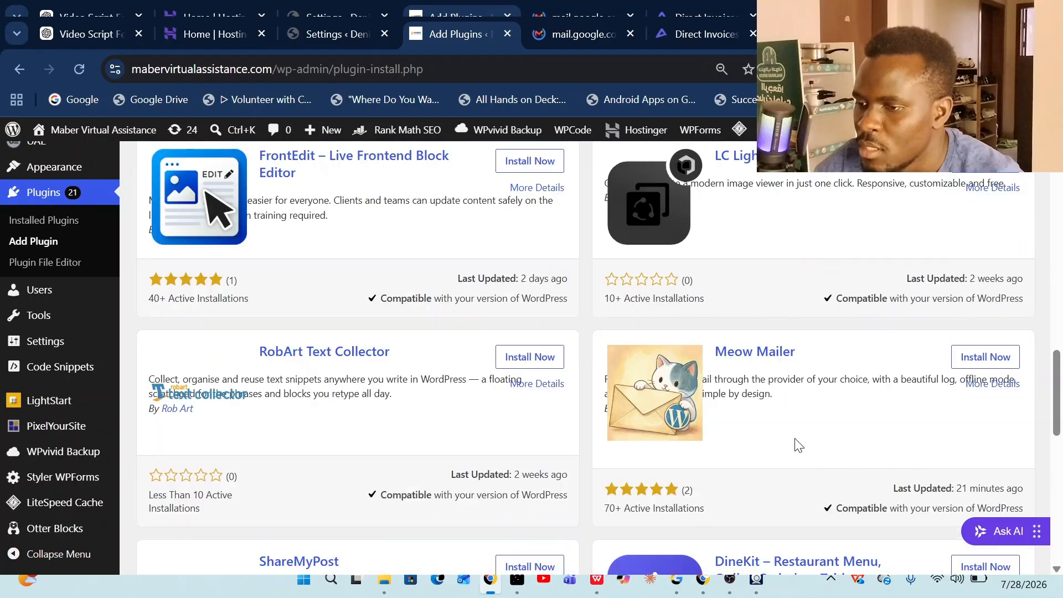
{"action": "scroll", "coordinate": [797, 373], "scroll_direction": "up", "scroll_amount": 3}
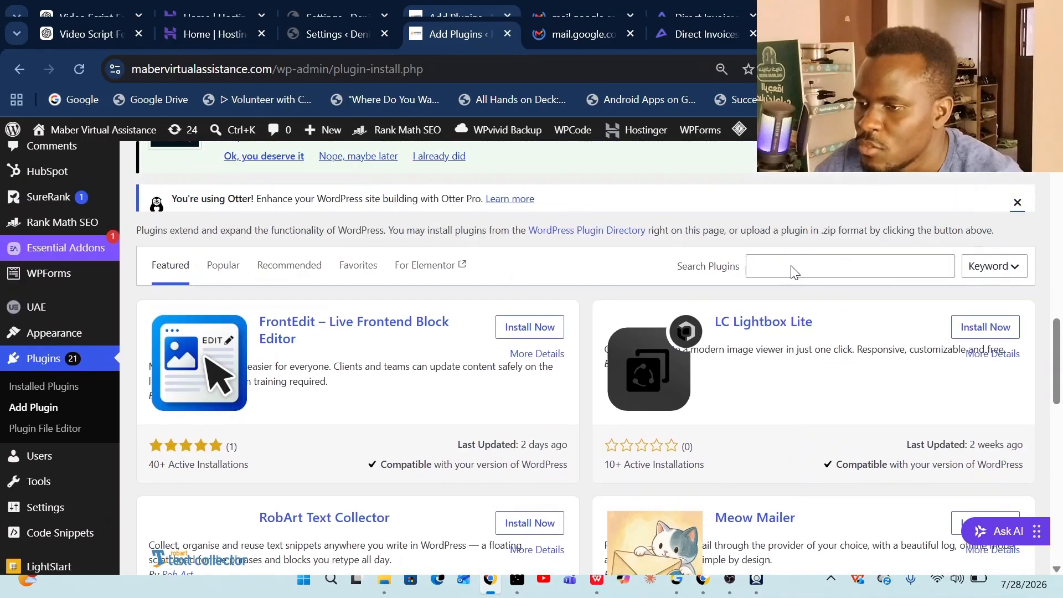
{"action": "left_click", "coordinate": [792, 267]}
- Search for 'direct invoices', then install and activate the Direct Invoices plugin
{"action": "type", "text": "di"}
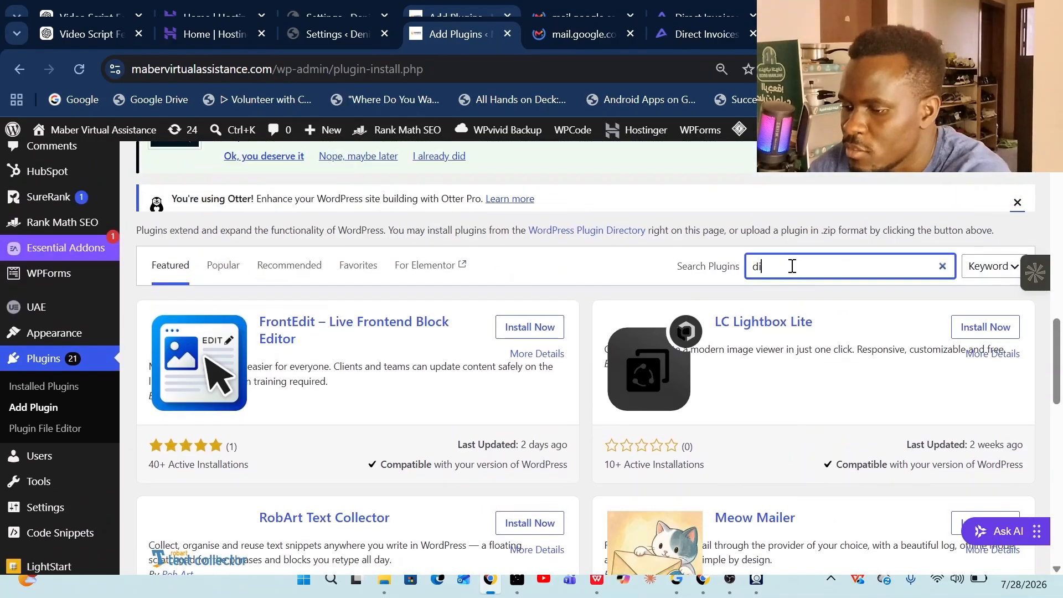
{"action": "type", "text": "rec"}
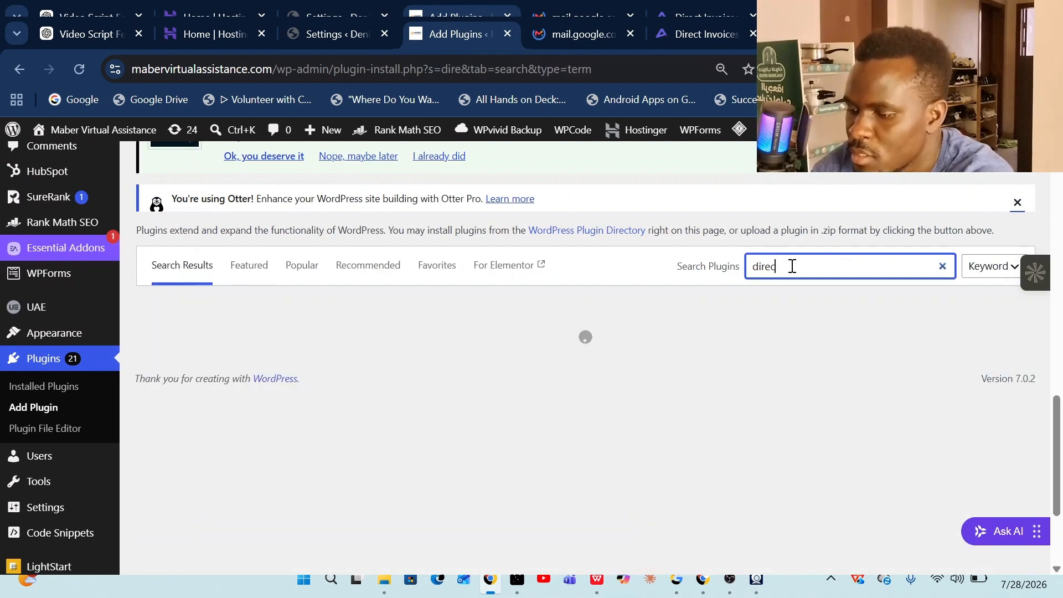
{"action": "type", "text": "t inv"}
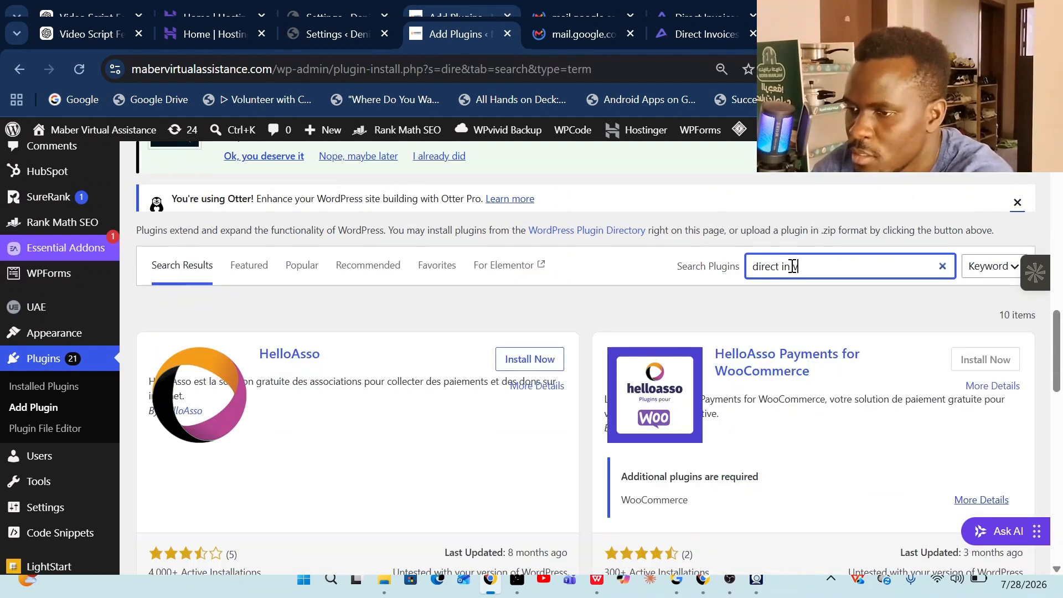
{"action": "type", "text": " b"}
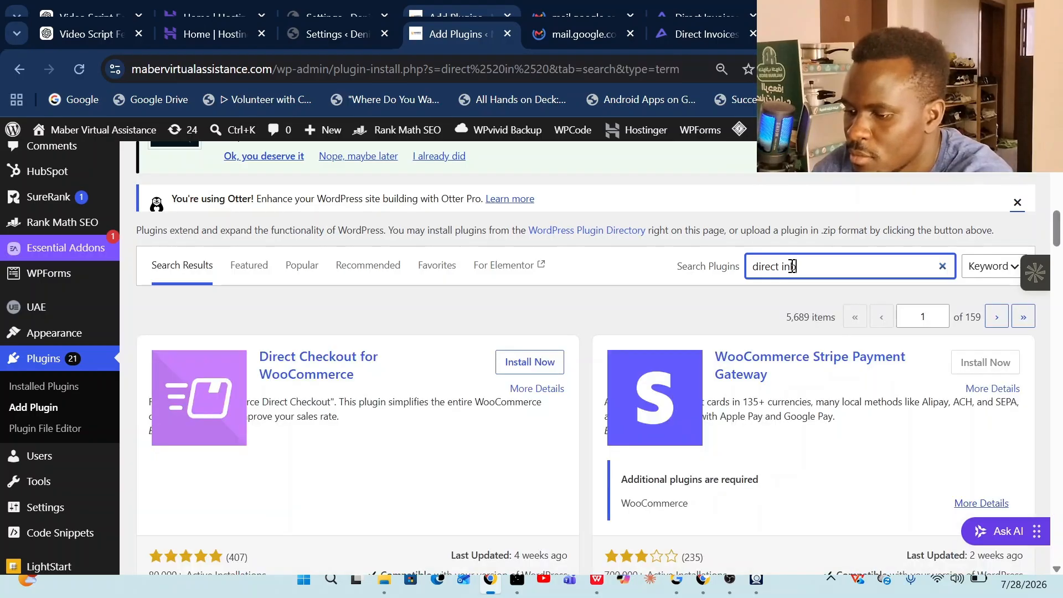
{"action": "type", "text": "iv"}
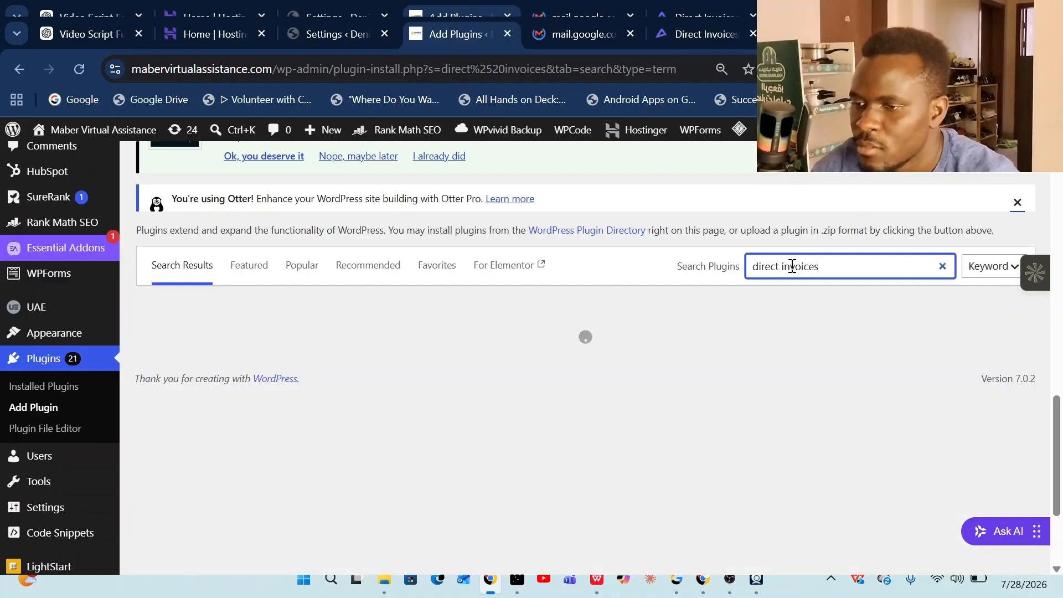
{"action": "scroll", "coordinate": [474, 376], "scroll_direction": "down", "scroll_amount": 7}
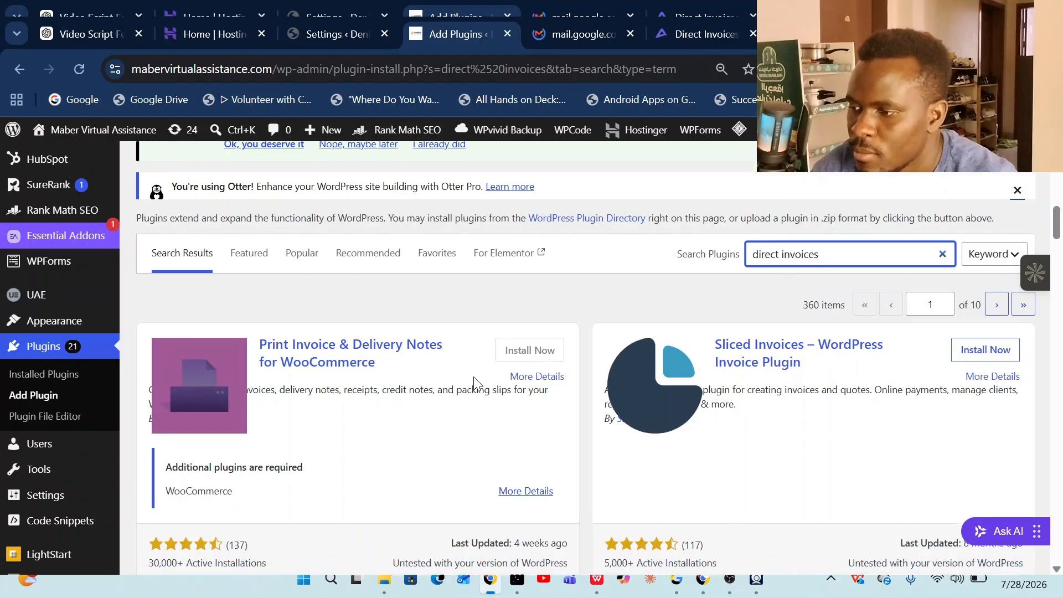
{"action": "scroll", "coordinate": [541, 380], "scroll_direction": "down", "scroll_amount": 1}
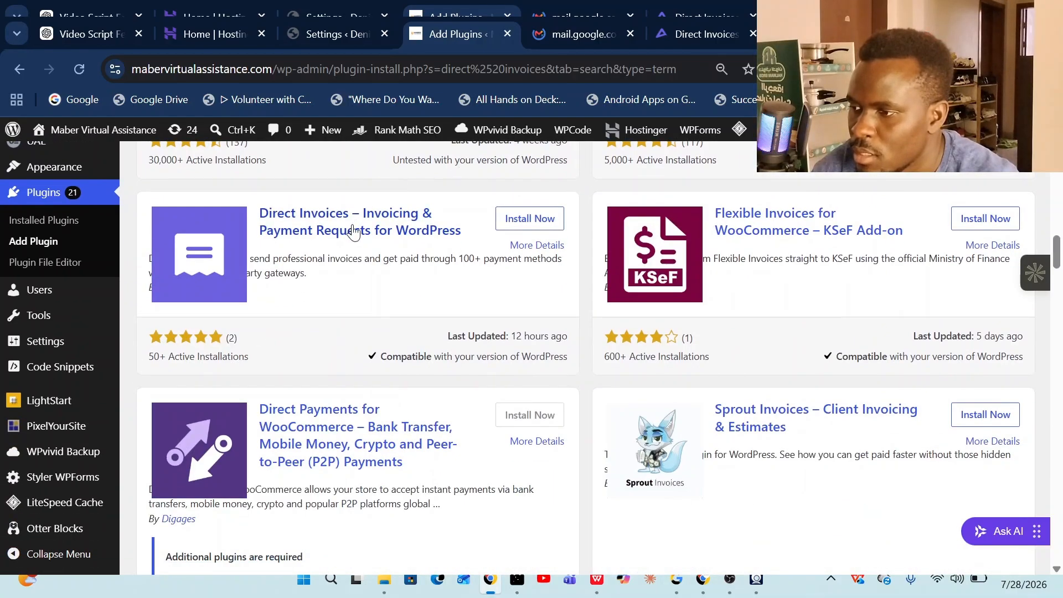
{"action": "left_click", "coordinate": [532, 222]}
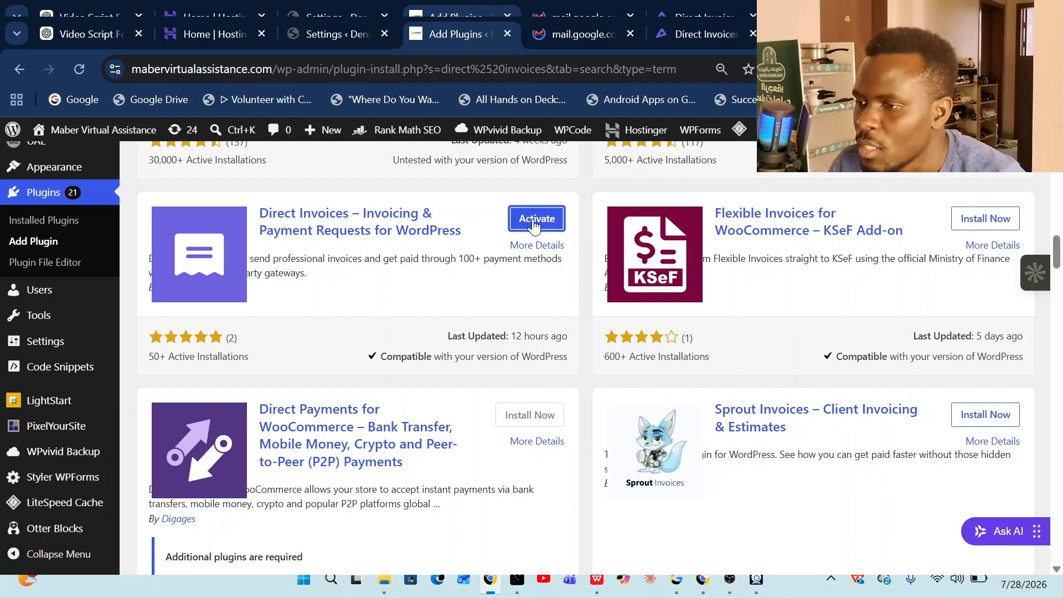
{"action": "left_click", "coordinate": [534, 221]}
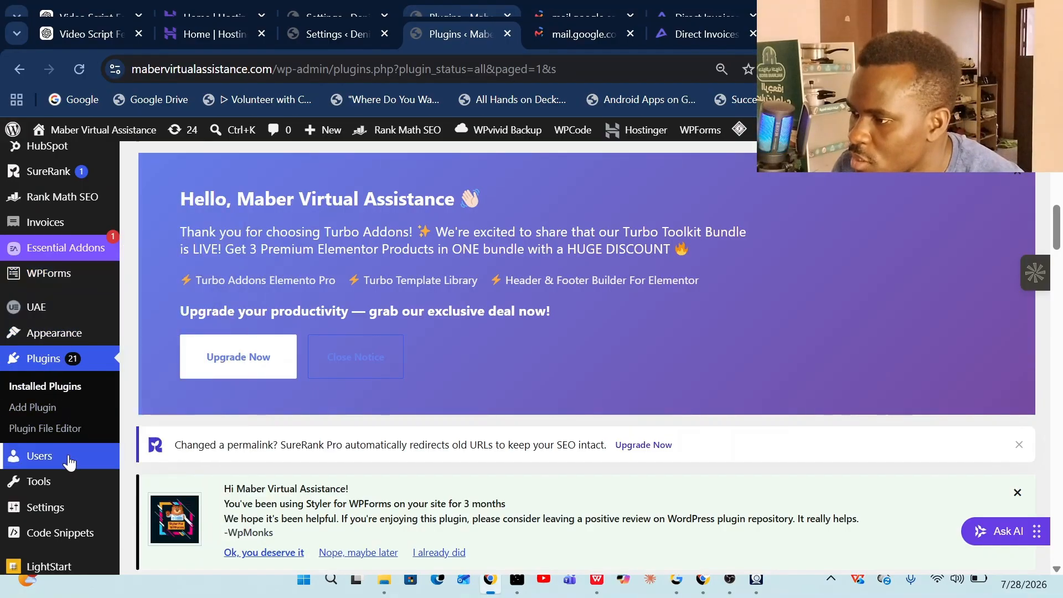
- Open the Direct Invoices dashboard and begin the business details setup
{"action": "left_click", "coordinate": [63, 222]}
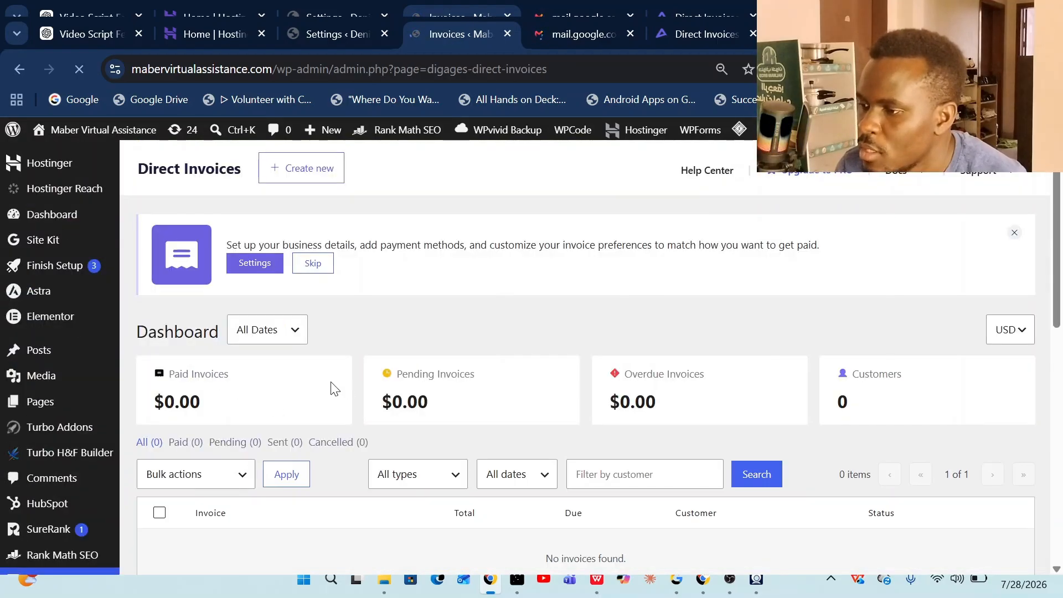
{"action": "scroll", "coordinate": [330, 379], "scroll_direction": "down", "scroll_amount": 2}
{"action": "scroll", "coordinate": [401, 368], "scroll_direction": "up", "scroll_amount": 2}
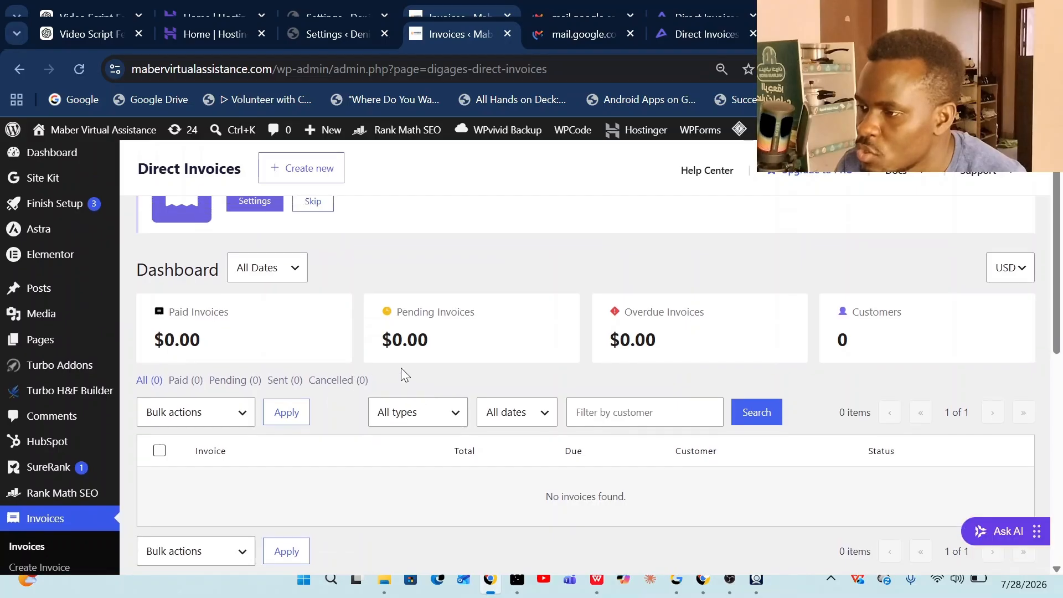
{"action": "left_click", "coordinate": [256, 265]}
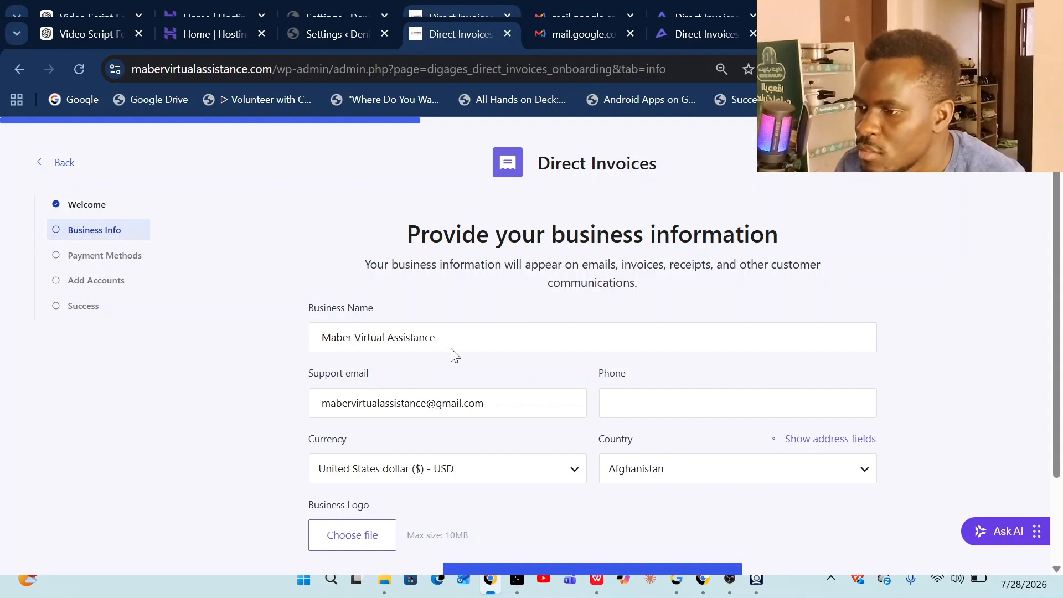
{"action": "scroll", "coordinate": [524, 296], "scroll_direction": "down", "scroll_amount": 1}
- Fill the business phone number from saved details, prefixed with Uganda's 256 country code
{"action": "left_click", "coordinate": [637, 316]}
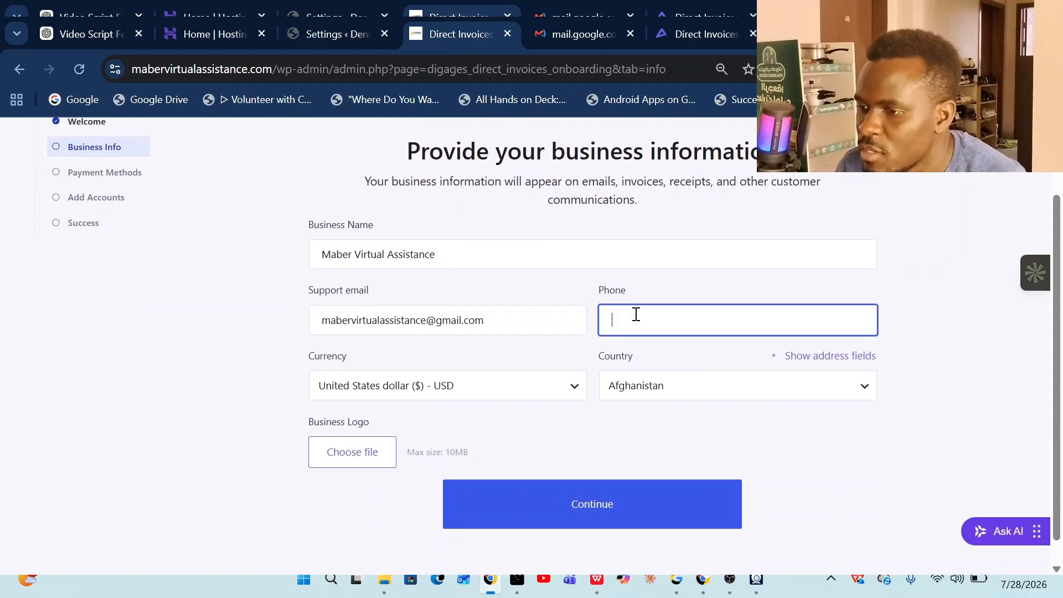
{"action": "left_click", "coordinate": [761, 453]}
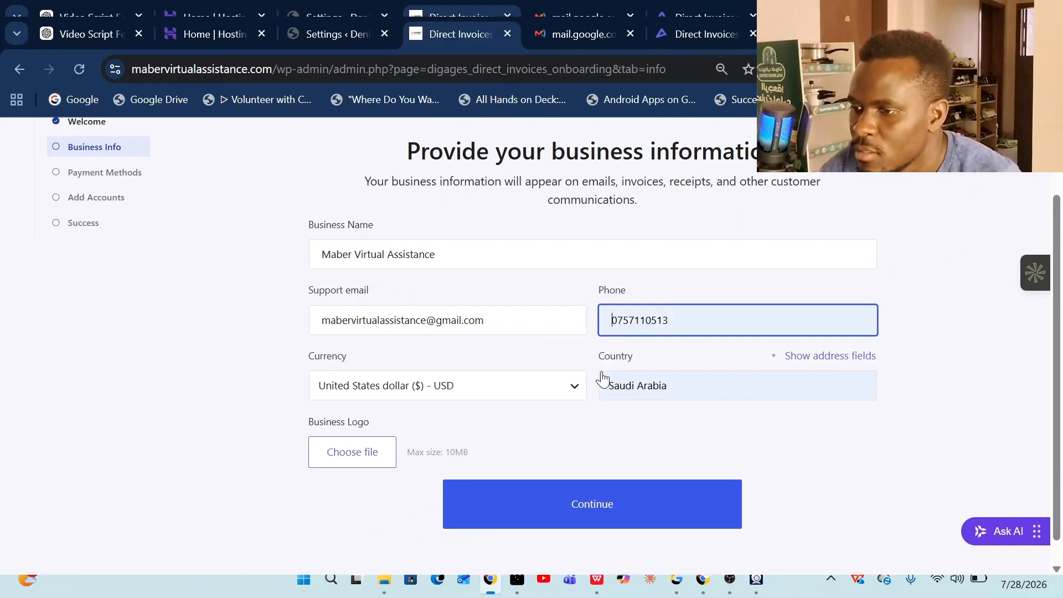
{"action": "key", "text": "Home"}
{"action": "type", "text": "2567"}
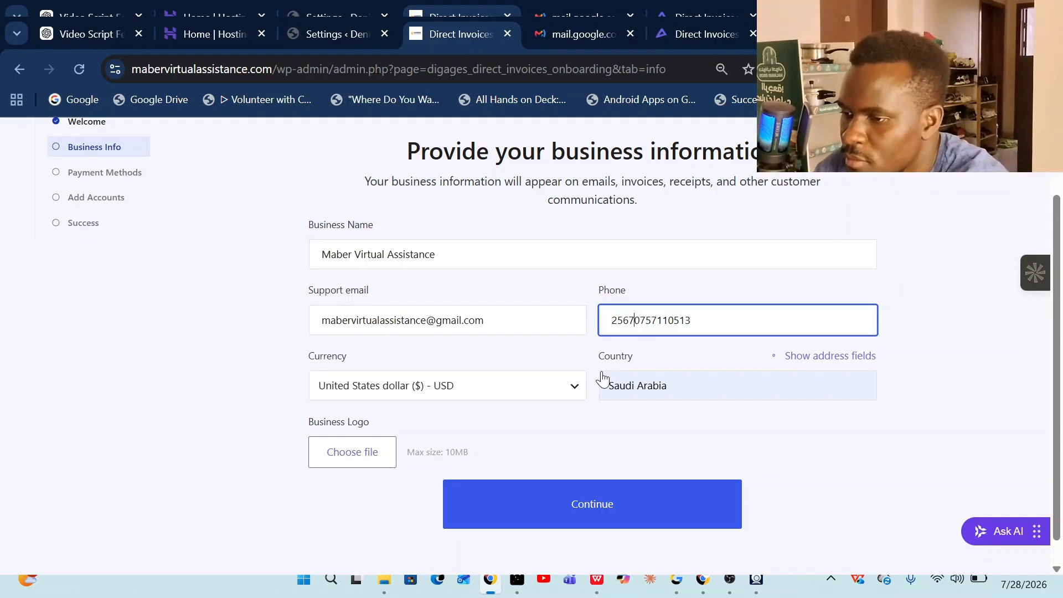
{"action": "key", "text": "BackSpace"}
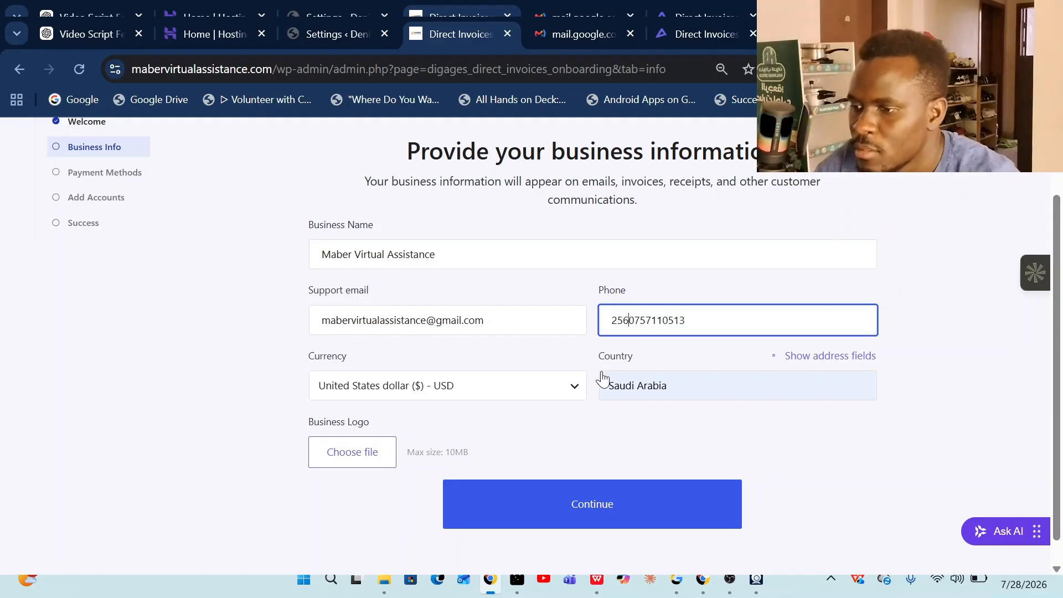
- Set country to Uganda and currency to Ugandan shilling (UGX), then try a logo upload
{"action": "left_click", "coordinate": [641, 383]}
{"action": "type", "text": "Uganda"}
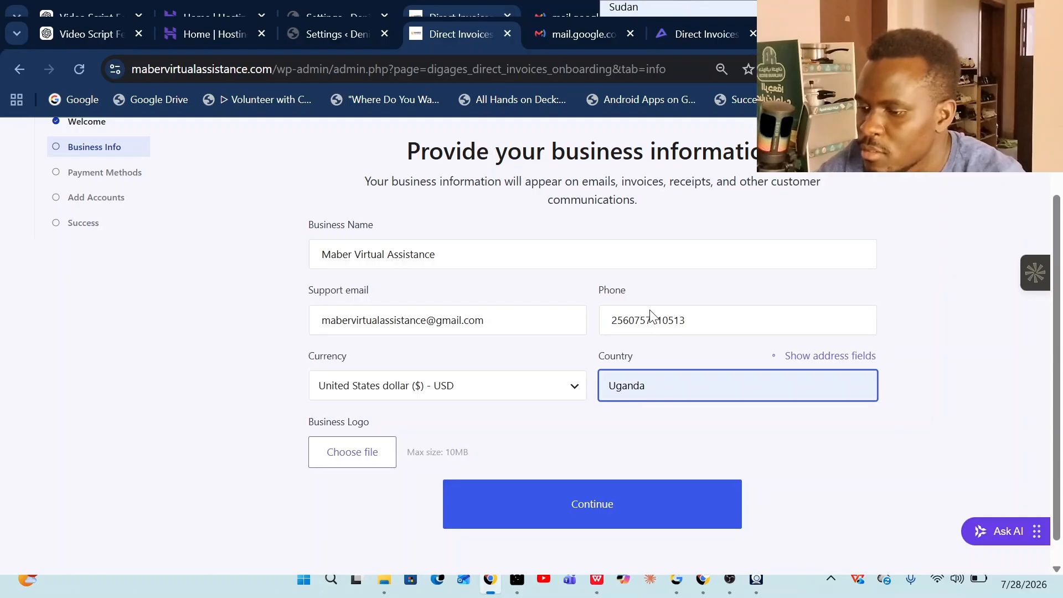
{"action": "key", "text": "Return"}
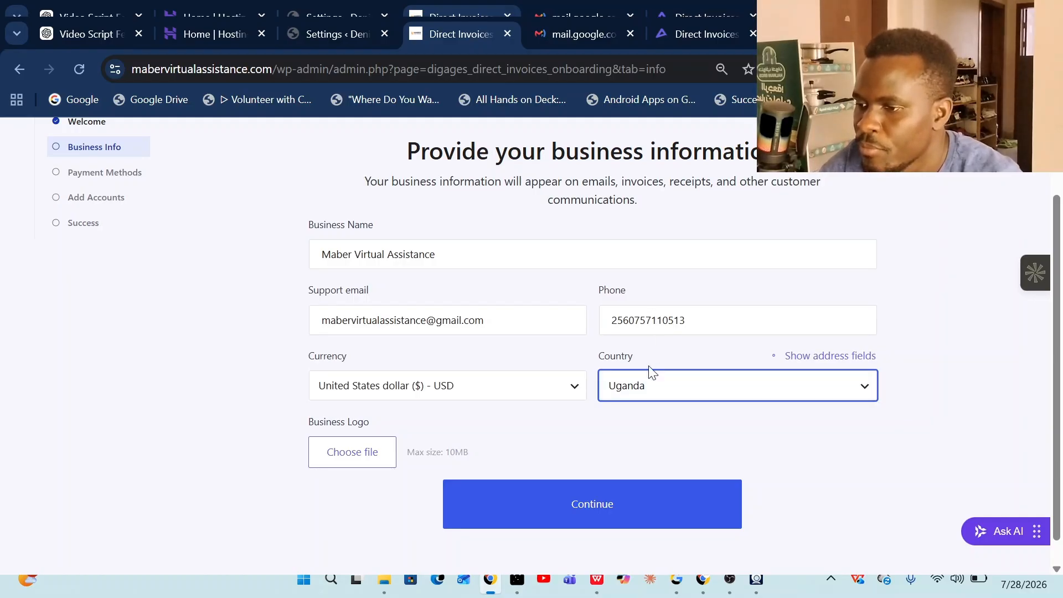
{"action": "left_click", "coordinate": [573, 392]}
{"action": "type", "text": "ug"}
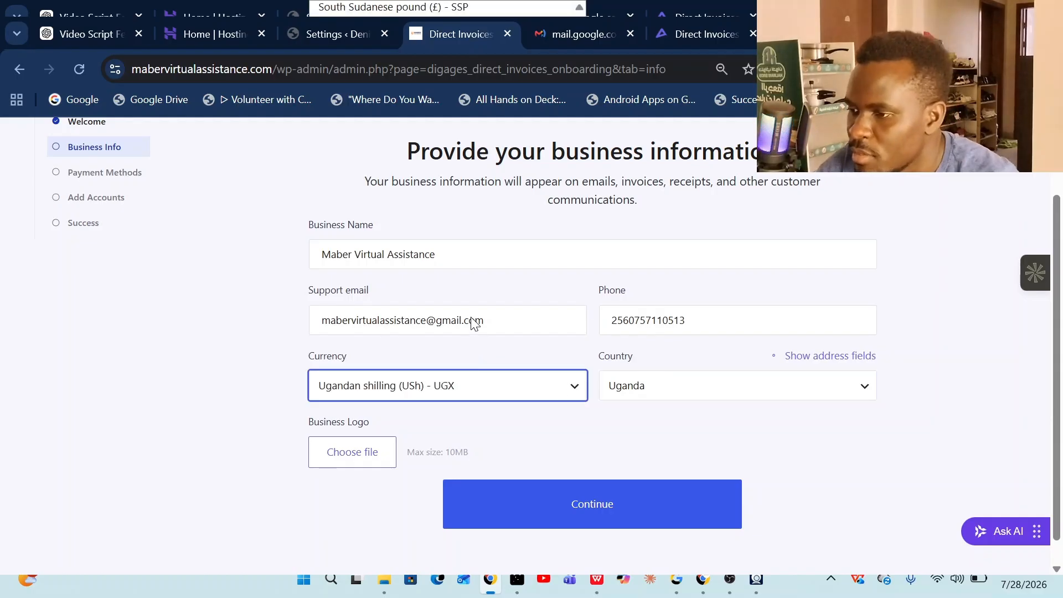
{"action": "key", "text": "Return"}
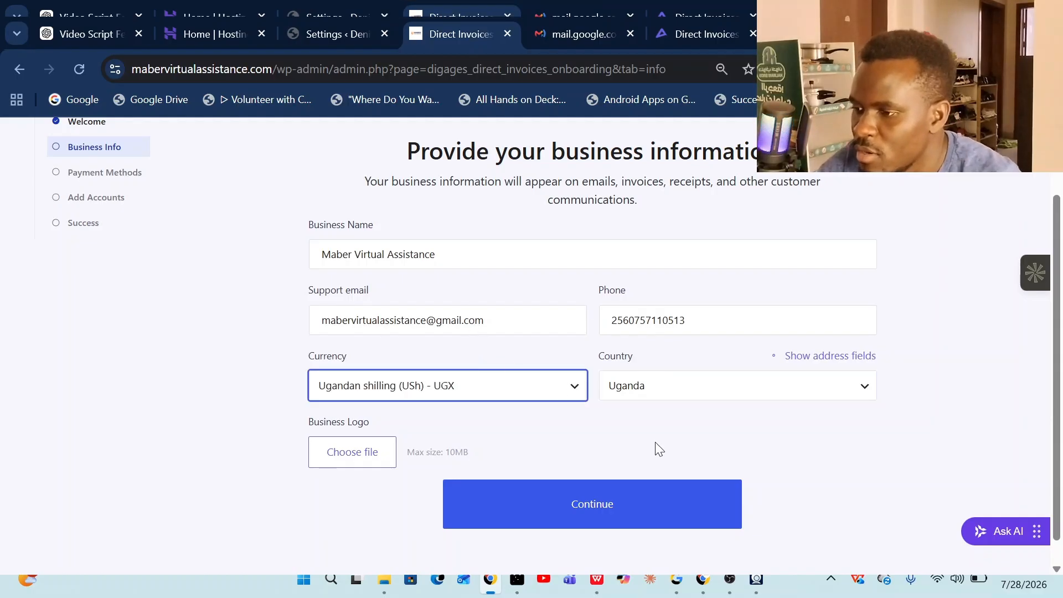
{"action": "left_click", "coordinate": [360, 451]}
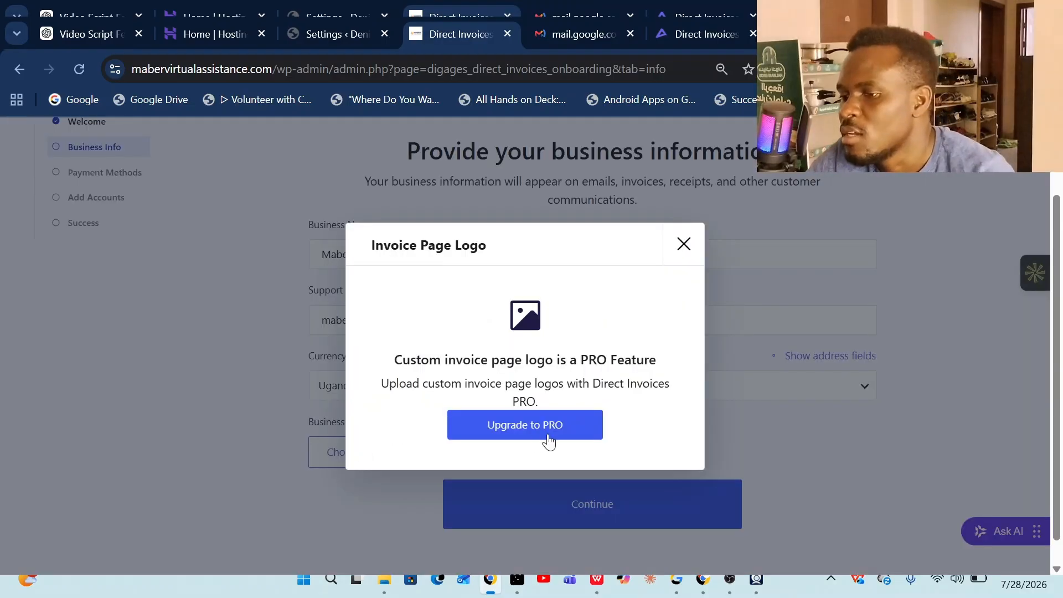
- Dismiss the PRO logo notice, continue past business info and payment methods, and begin a bank account
{"action": "left_click", "coordinate": [683, 244]}
{"action": "left_click", "coordinate": [561, 501]}
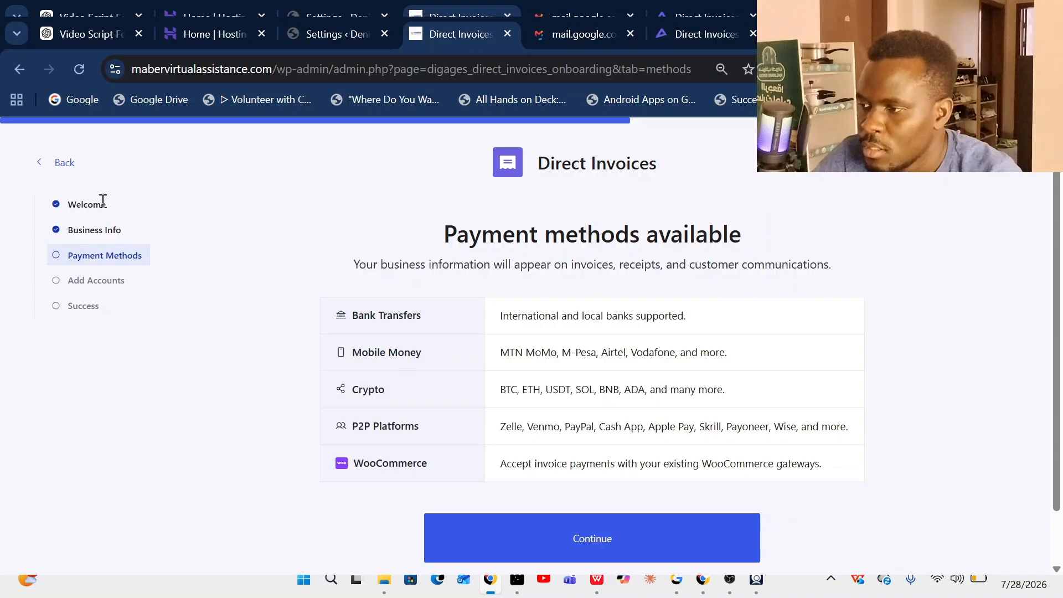
{"action": "left_click", "coordinate": [598, 544]}
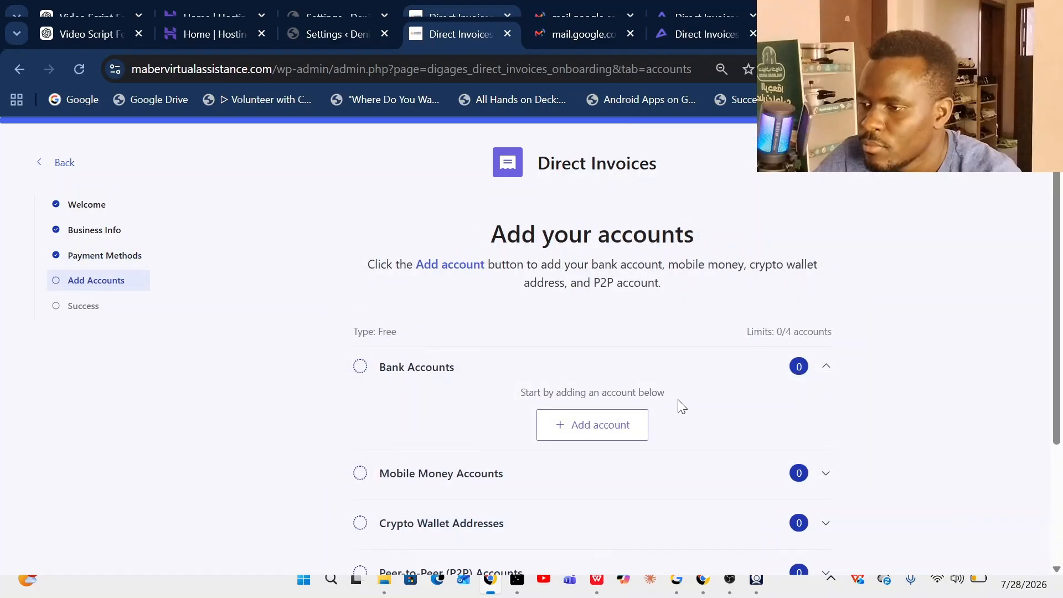
{"action": "left_click", "coordinate": [823, 368]}
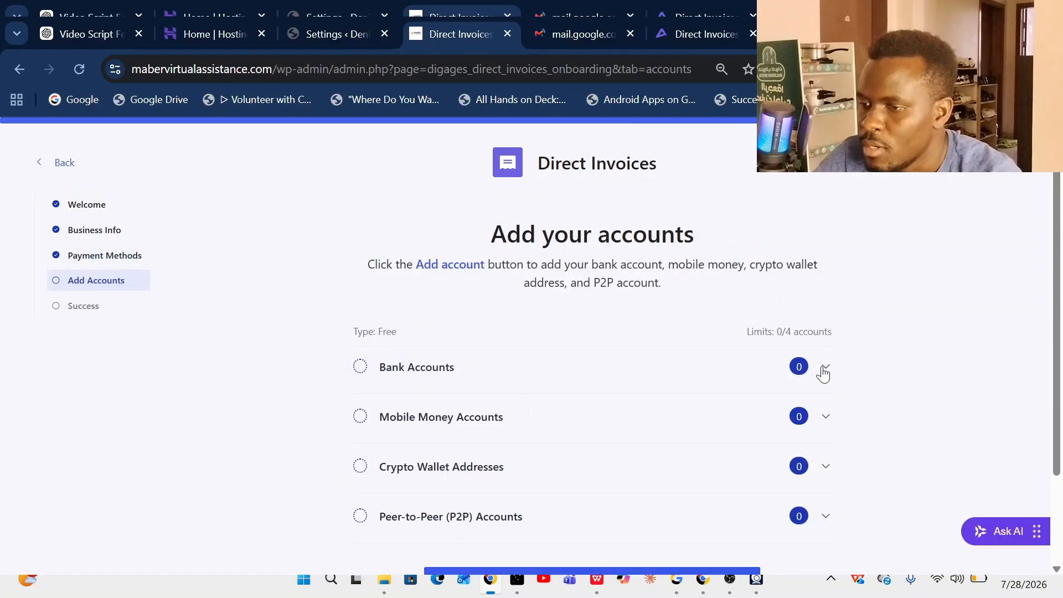
{"action": "left_click", "coordinate": [503, 378]}
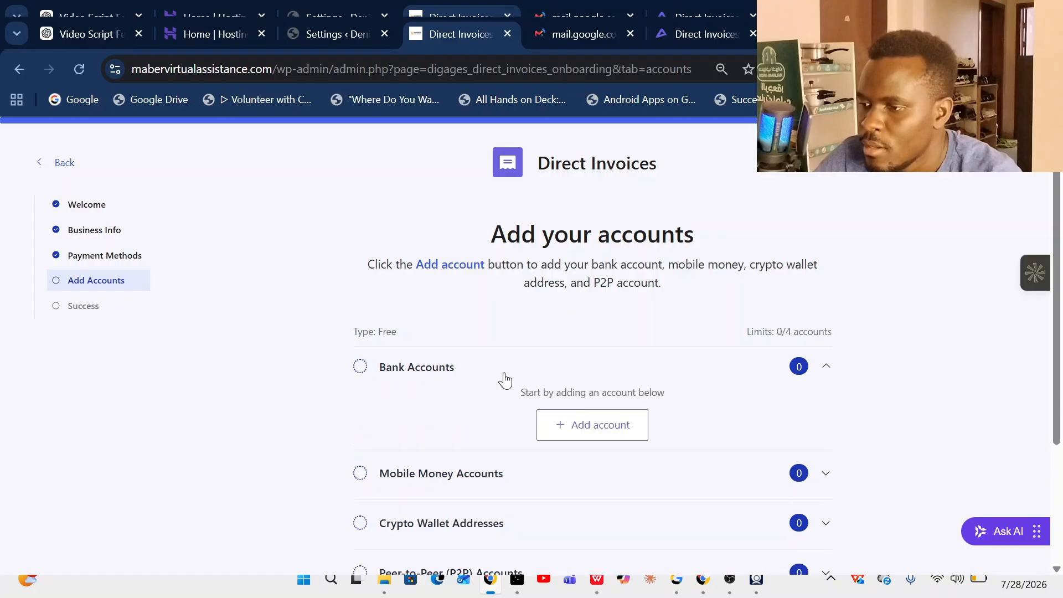
{"action": "left_click", "coordinate": [630, 438]}
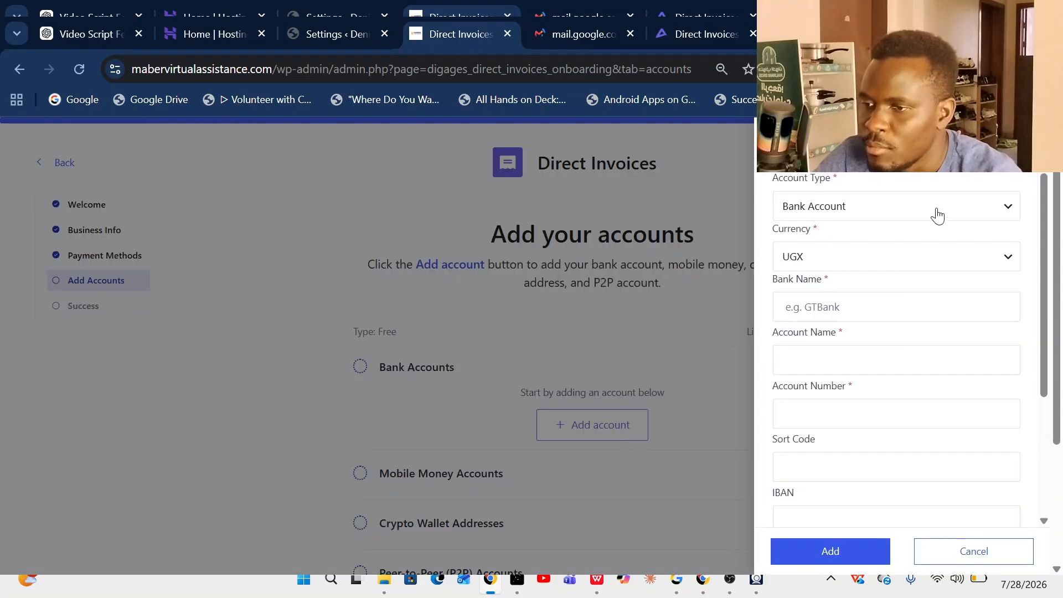
- Save a Stanbic UGX bank account with its account name and number
{"action": "left_click", "coordinate": [837, 307]}
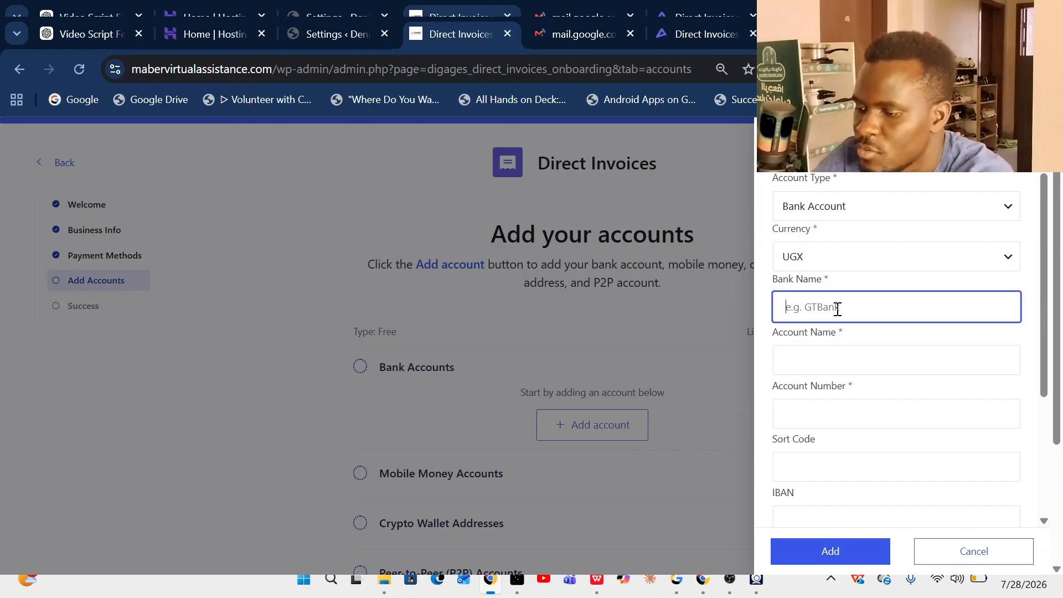
{"action": "type", "text": "Stab"}
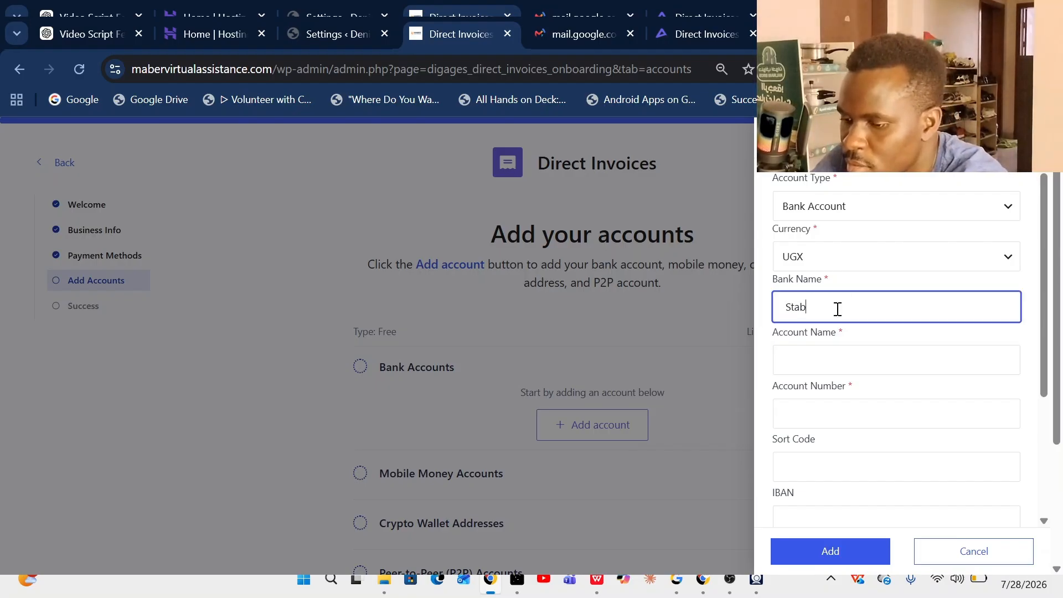
{"action": "key", "text": "BackSpace"}
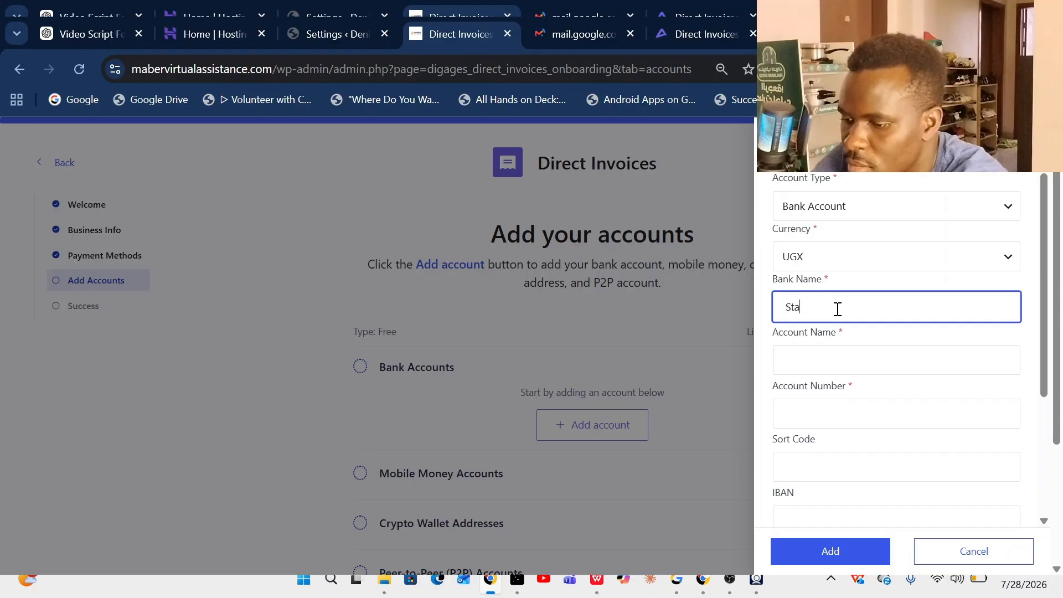
{"action": "type", "text": "nbic"}
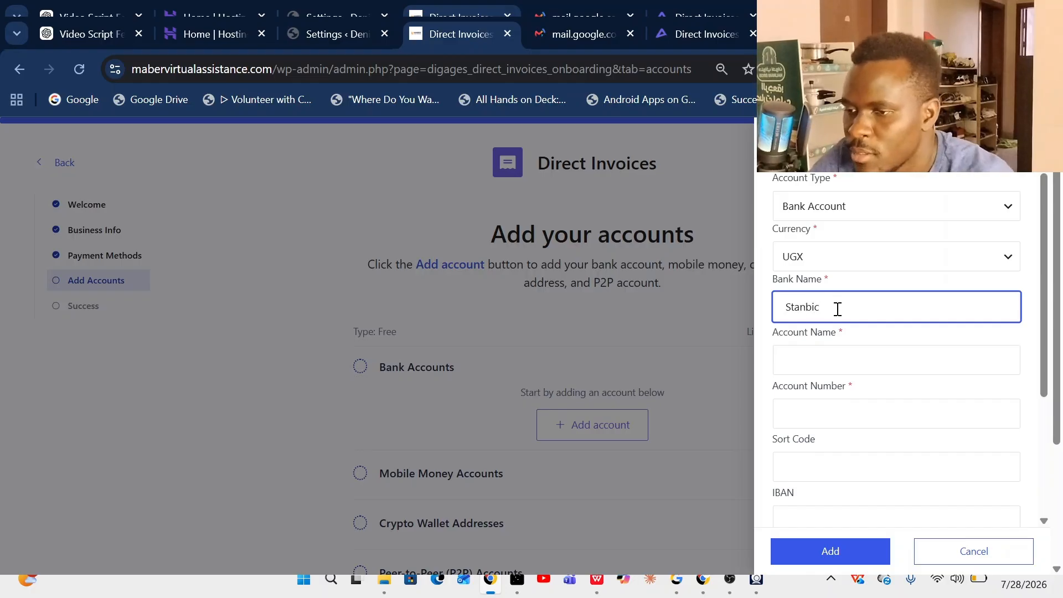
{"action": "left_click", "coordinate": [833, 348]}
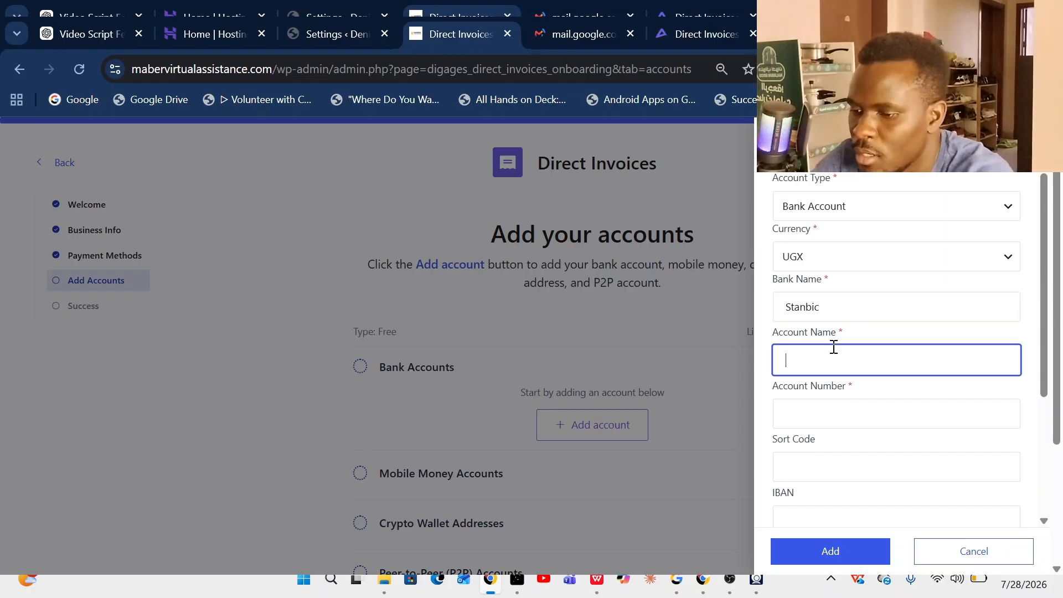
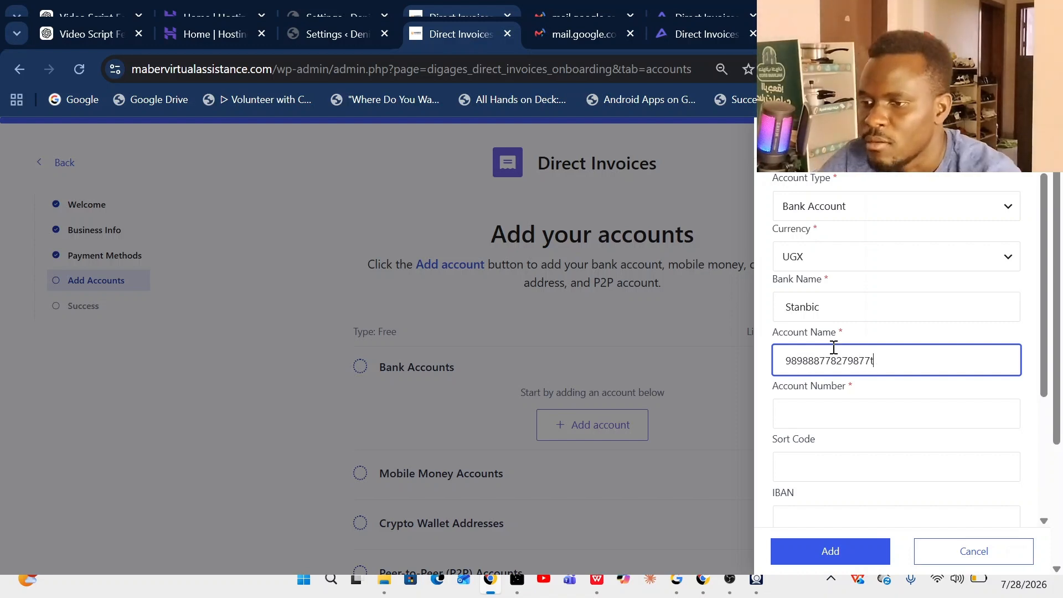
{"action": "left_click", "coordinate": [850, 413]}
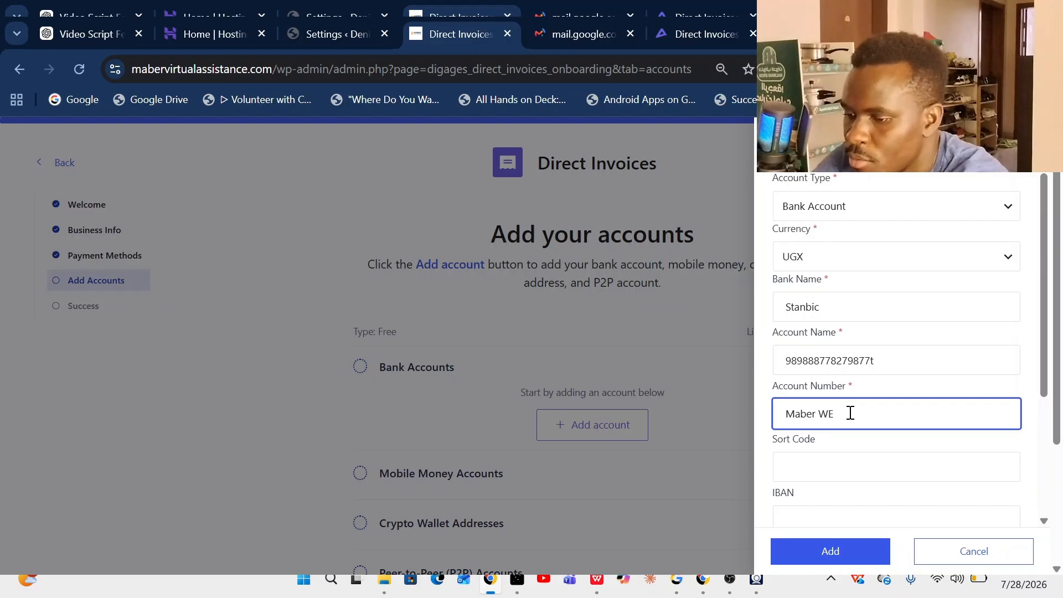
{"action": "type", "text": "b & Ai"}
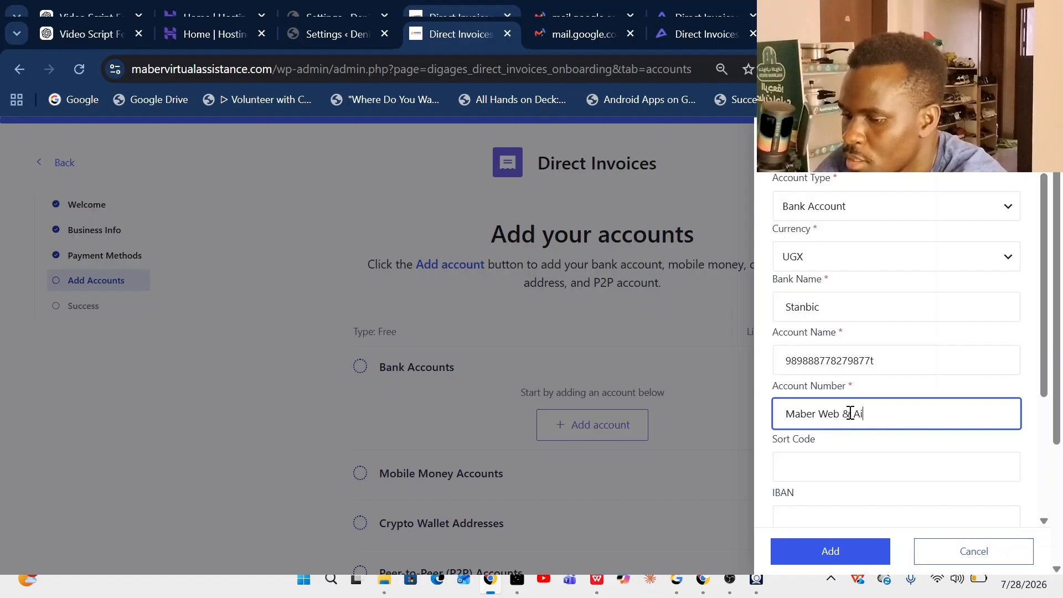
{"action": "scroll", "coordinate": [858, 468], "scroll_direction": "down", "scroll_amount": 3}
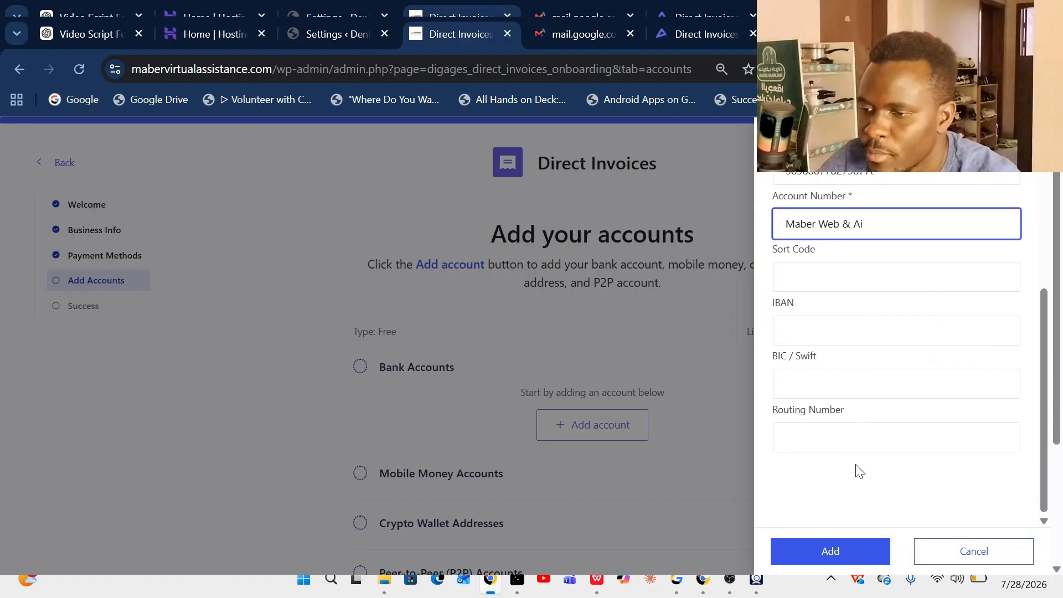
{"action": "left_click", "coordinate": [831, 555]}
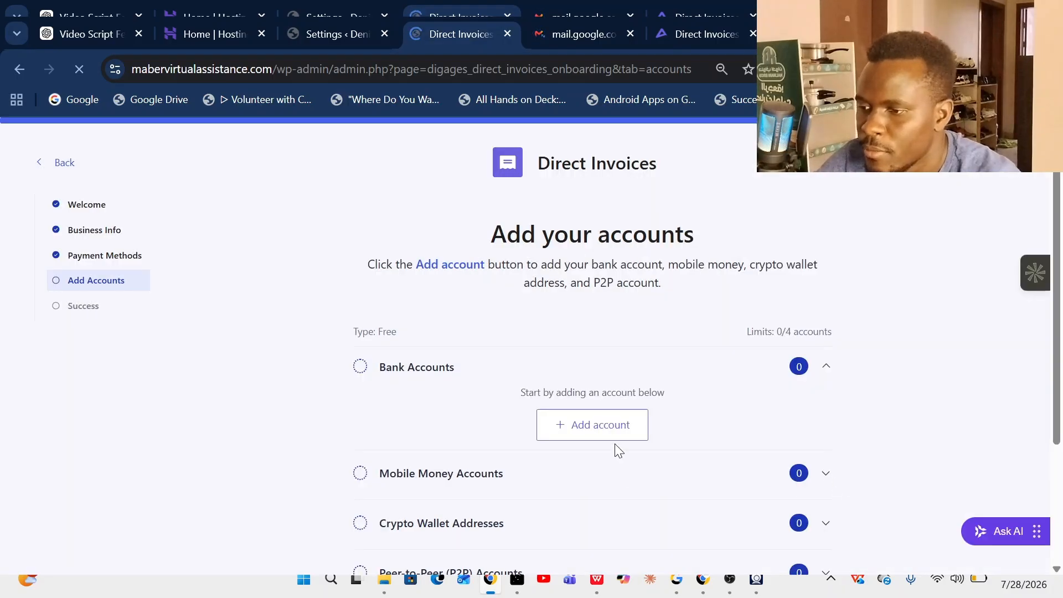
{"action": "scroll", "coordinate": [669, 428], "scroll_direction": "down", "scroll_amount": 3}
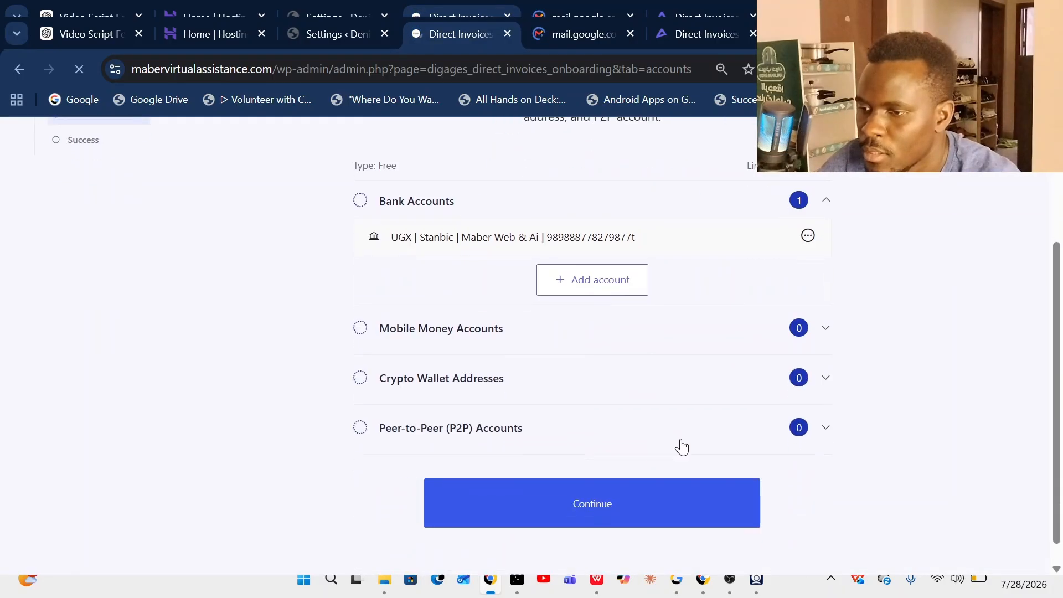
{"action": "left_click", "coordinate": [827, 328]}
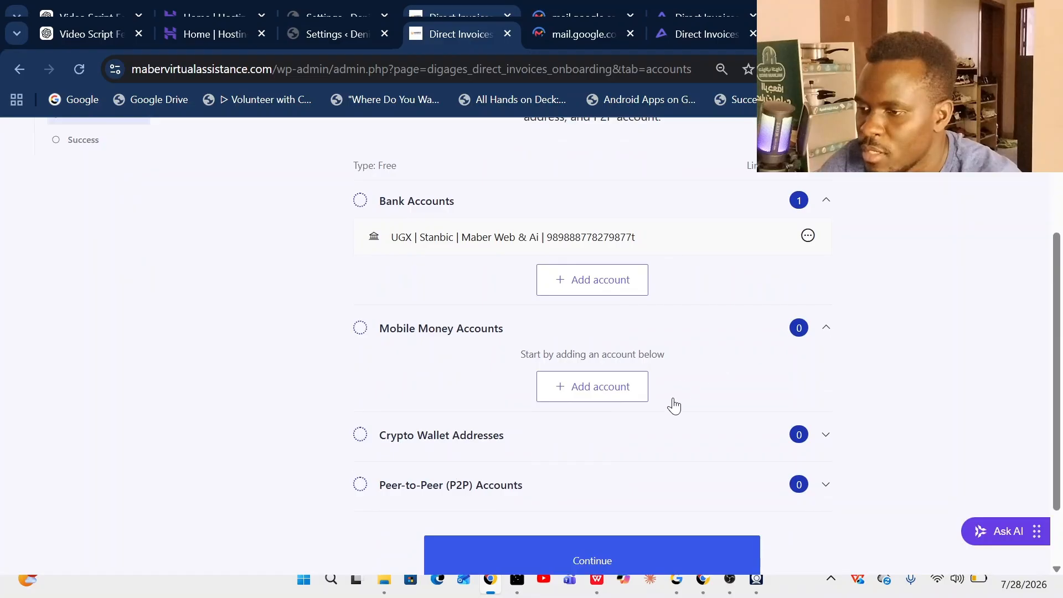
- Add an Airtel UGX mobile money account with account name and phone number, then continue
{"action": "left_click", "coordinate": [581, 385]}
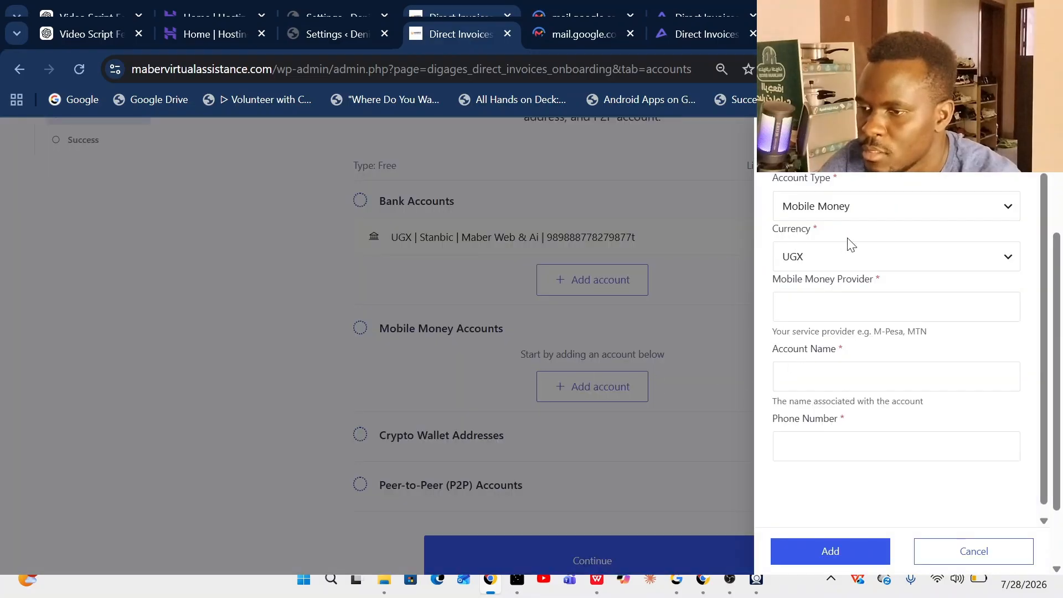
{"action": "left_click", "coordinate": [823, 305]}
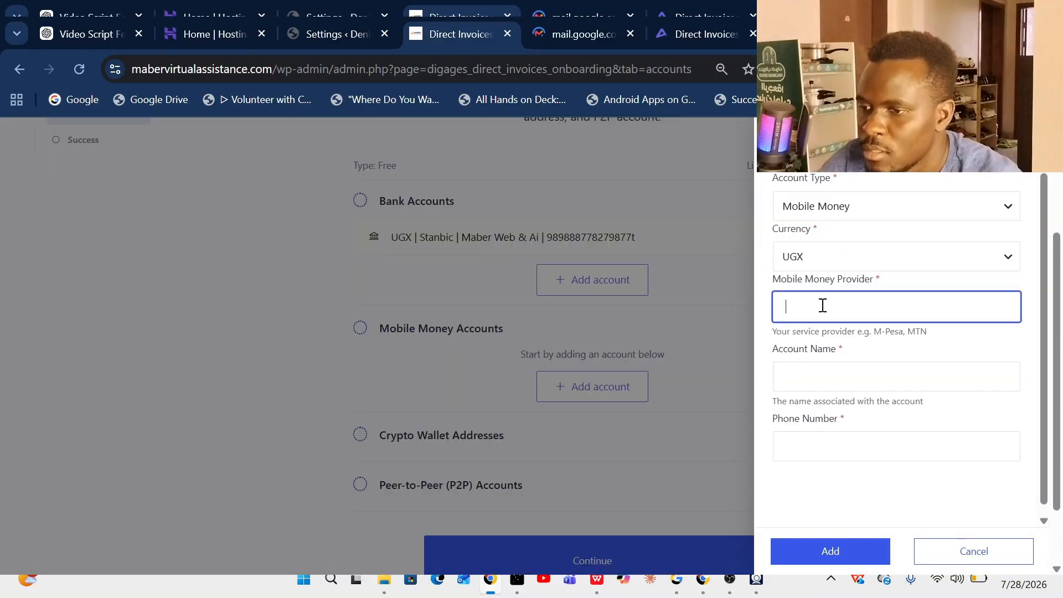
{"action": "type", "text": "Airtel"}
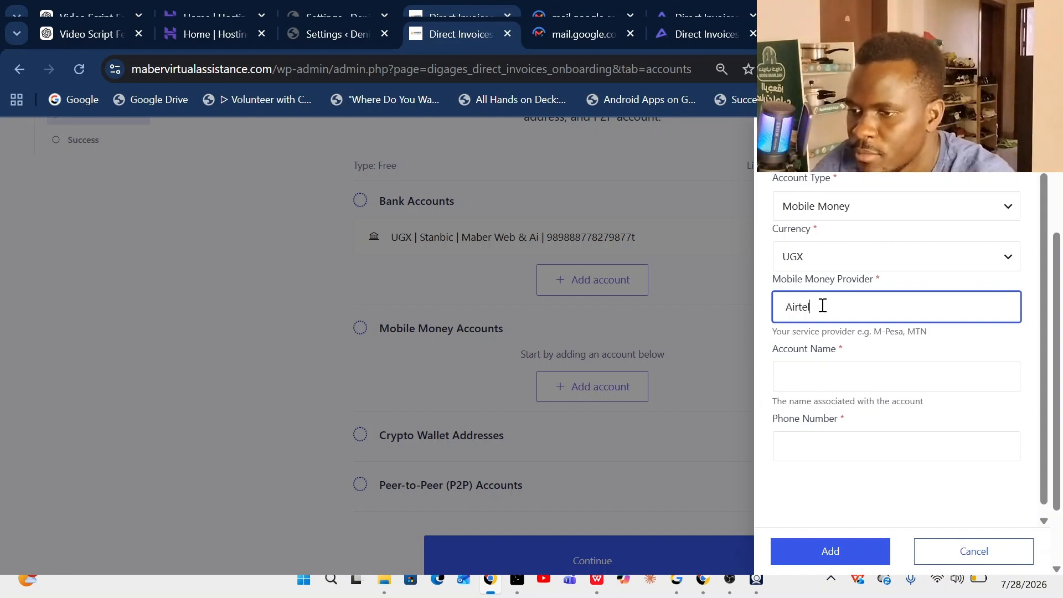
{"action": "left_click", "coordinate": [815, 368]}
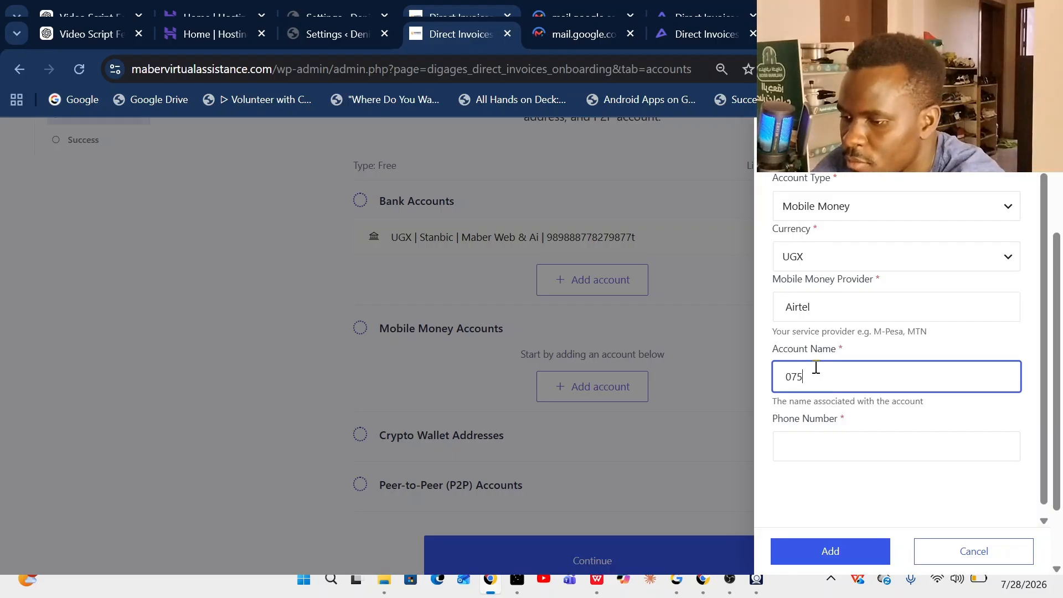
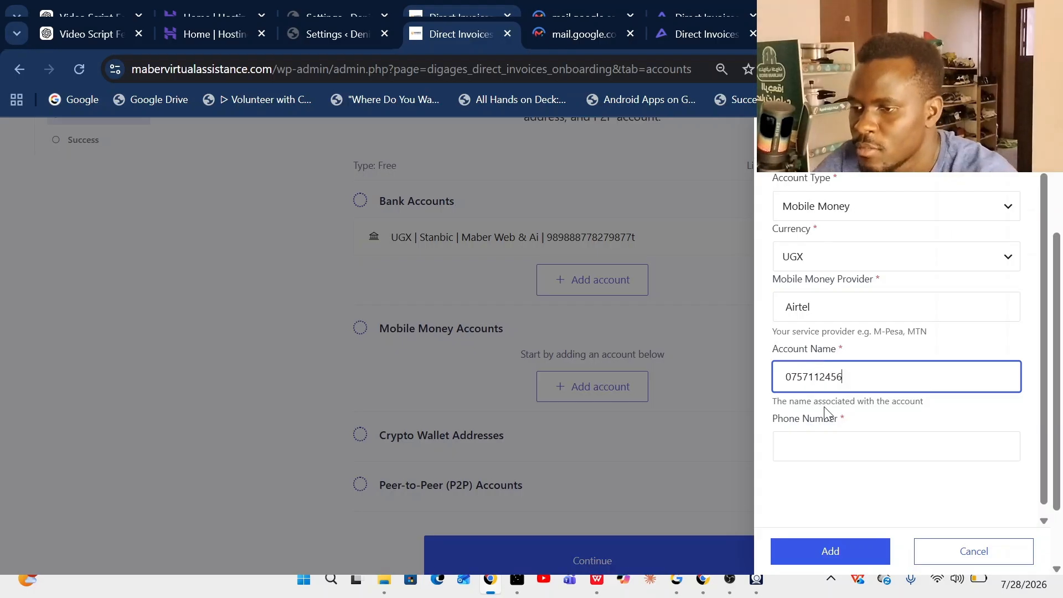
{"action": "left_click_drag", "start_coordinate": [856, 379], "coordinate": [786, 378]}
{"action": "key", "text": "ctrl+c"}
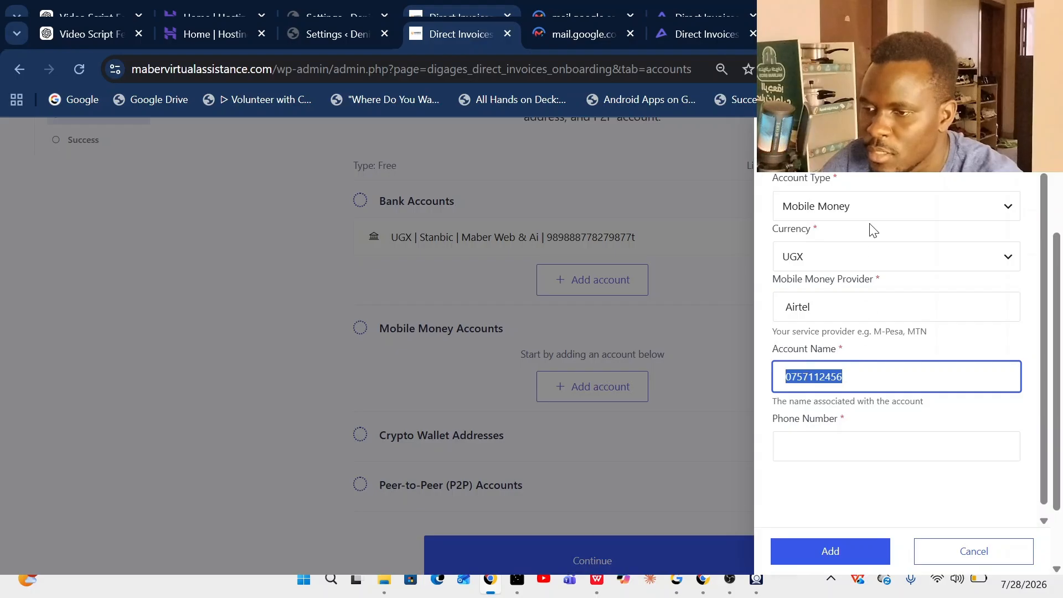
{"action": "left_click", "coordinate": [792, 436]}
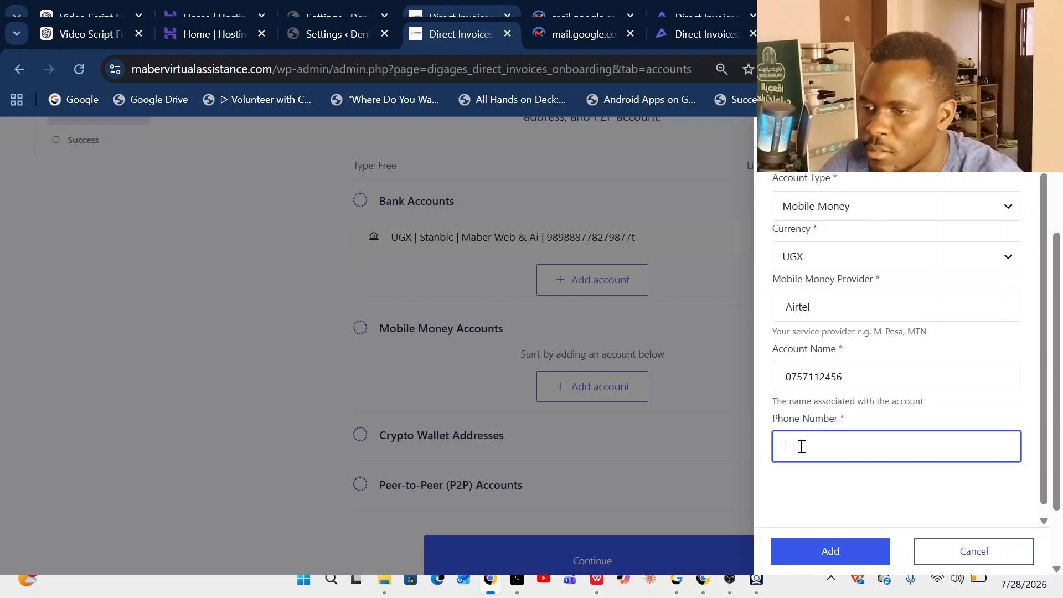
{"action": "key", "text": "ctrl+v"}
{"action": "left_click", "coordinate": [857, 370]}
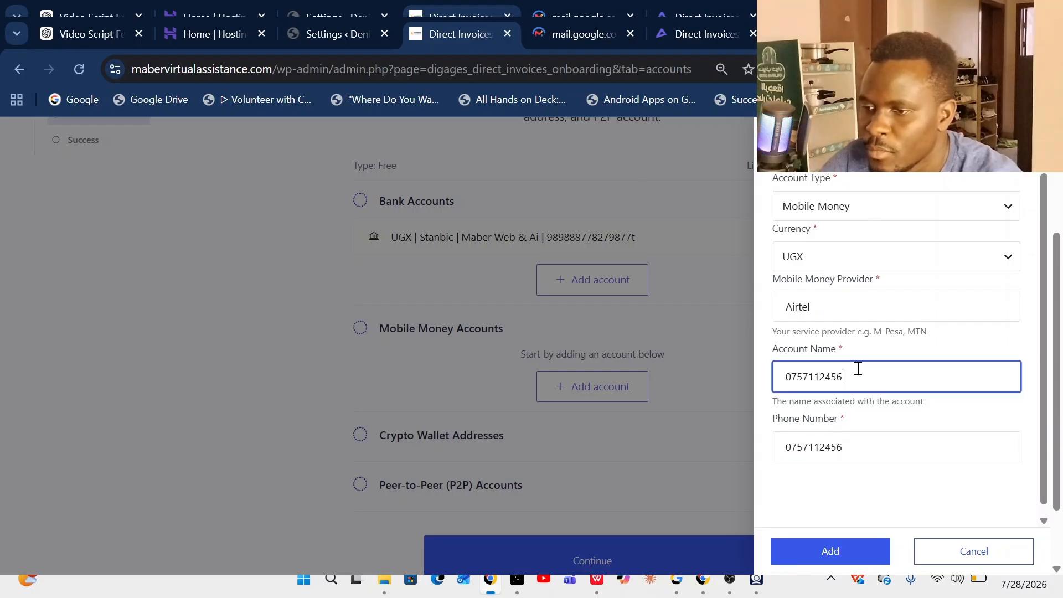
{"action": "key", "text": "BackSpace"}
{"action": "key", "text": "BackSpace"}
{"action": "key", "text": "BackSpace"}
{"action": "key", "text": "BackSpace"}
{"action": "key", "text": "BackSpace"}
{"action": "key", "text": "BackSpace"}
{"action": "key", "text": "BackSpace"}
{"action": "key", "text": "BackSpace"}
{"action": "key", "text": "BackSpace"}
{"action": "key", "text": "BackSpace"}
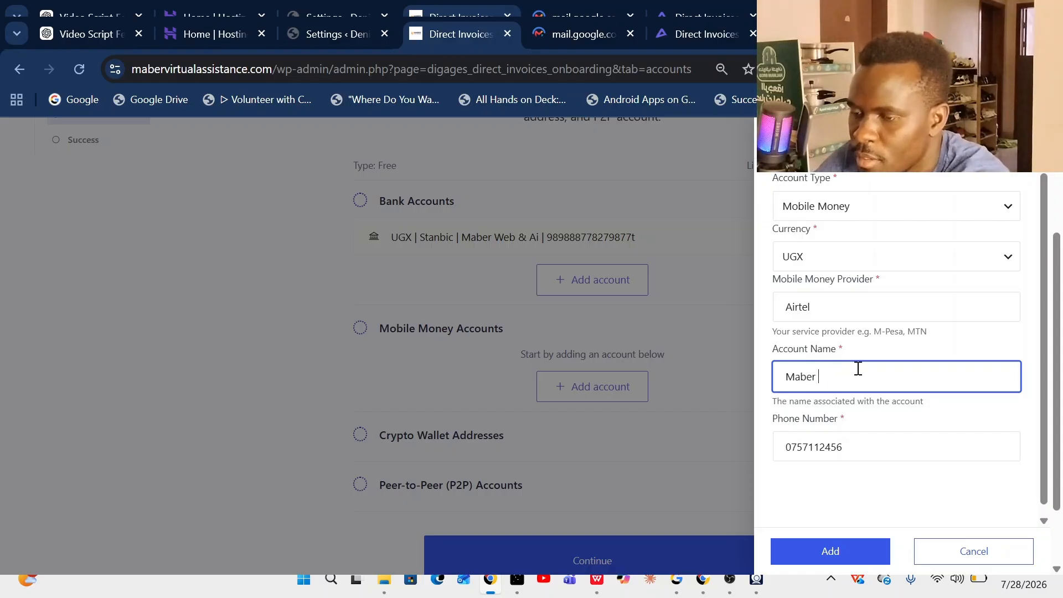
{"action": "type", "text": "Maber"}
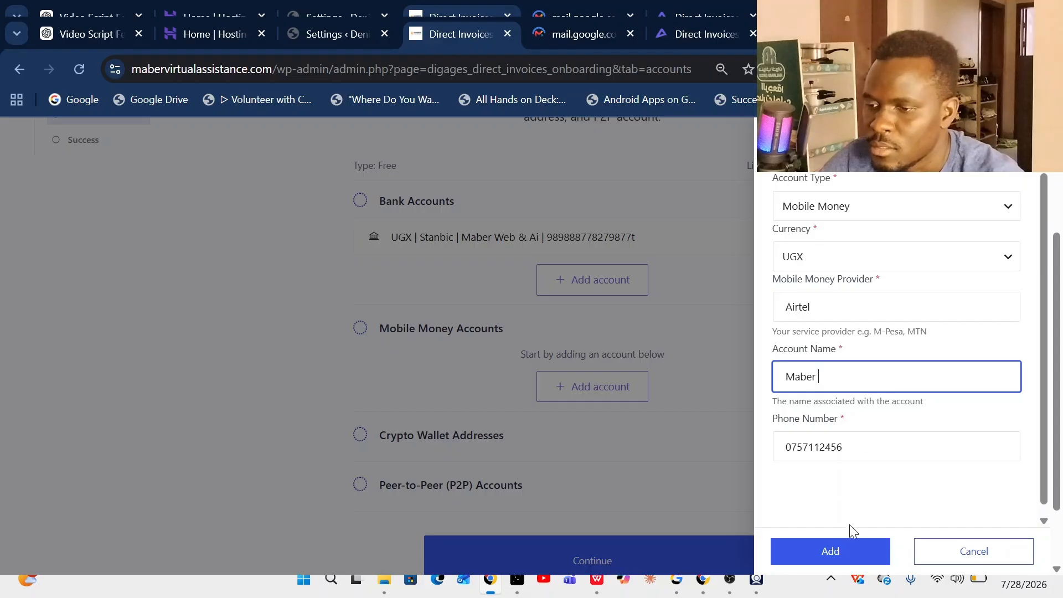
{"action": "left_click", "coordinate": [835, 551]}
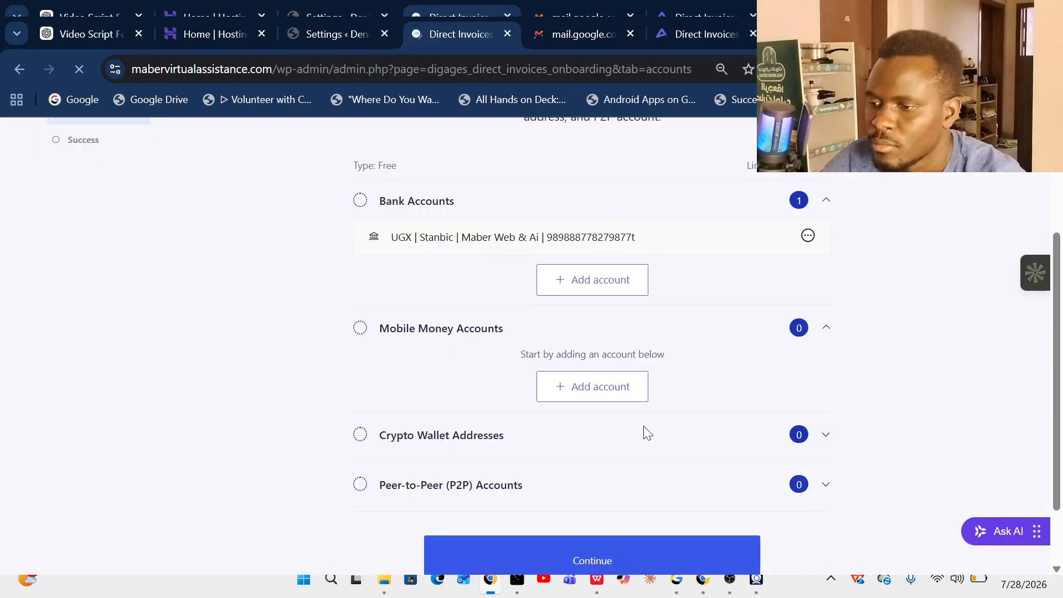
{"action": "left_click", "coordinate": [622, 504]}
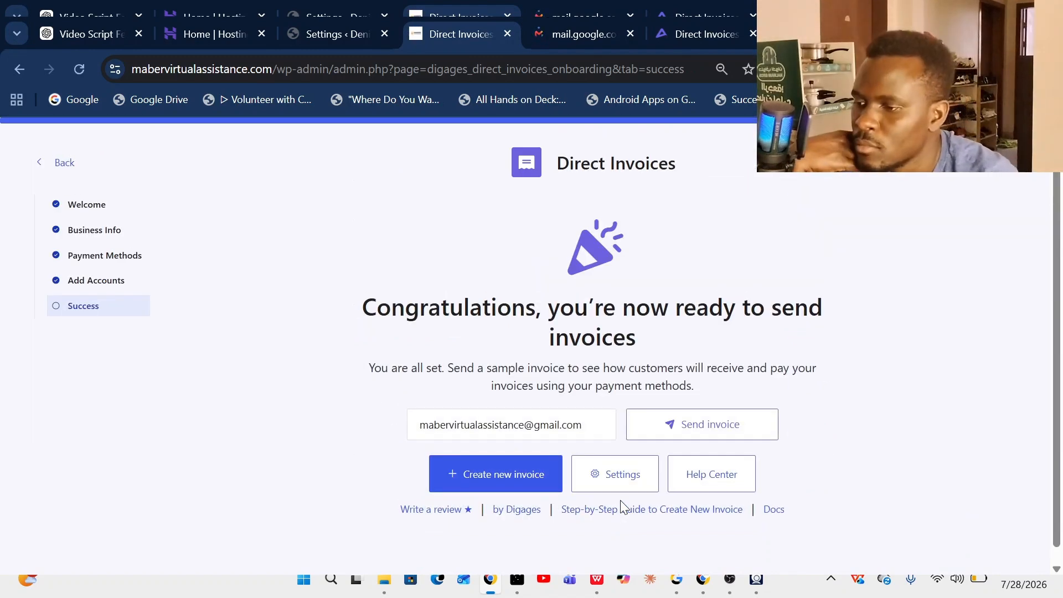
- Start a new invoice, #INV001 in UGX, from the setup success page
{"action": "left_click", "coordinate": [523, 479]}
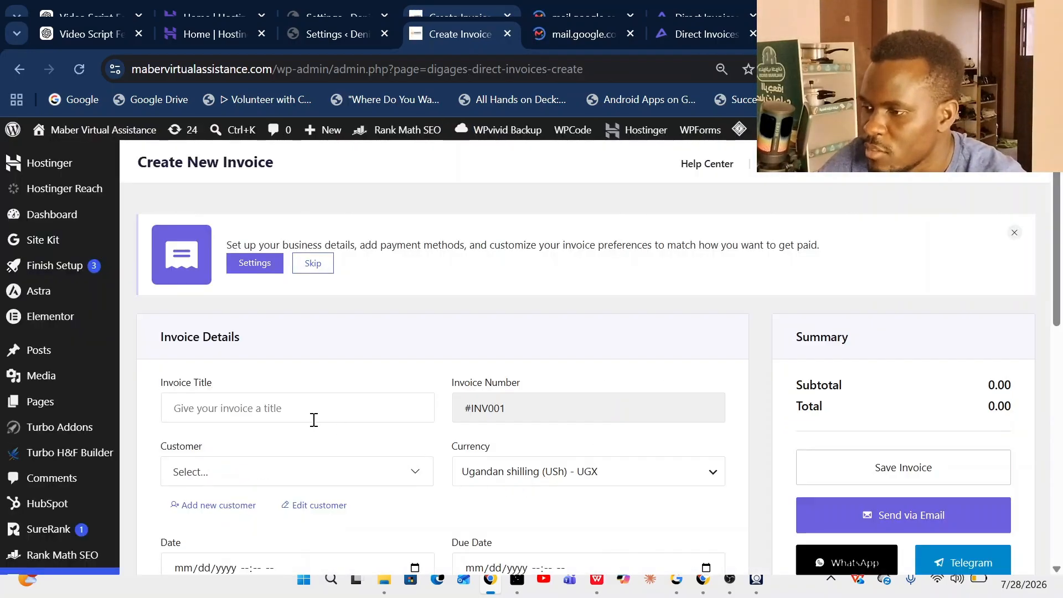
- Title the invoice 'Website design for AFGO Roofings', leaving the customer unselected
{"action": "left_click", "coordinate": [301, 401]}
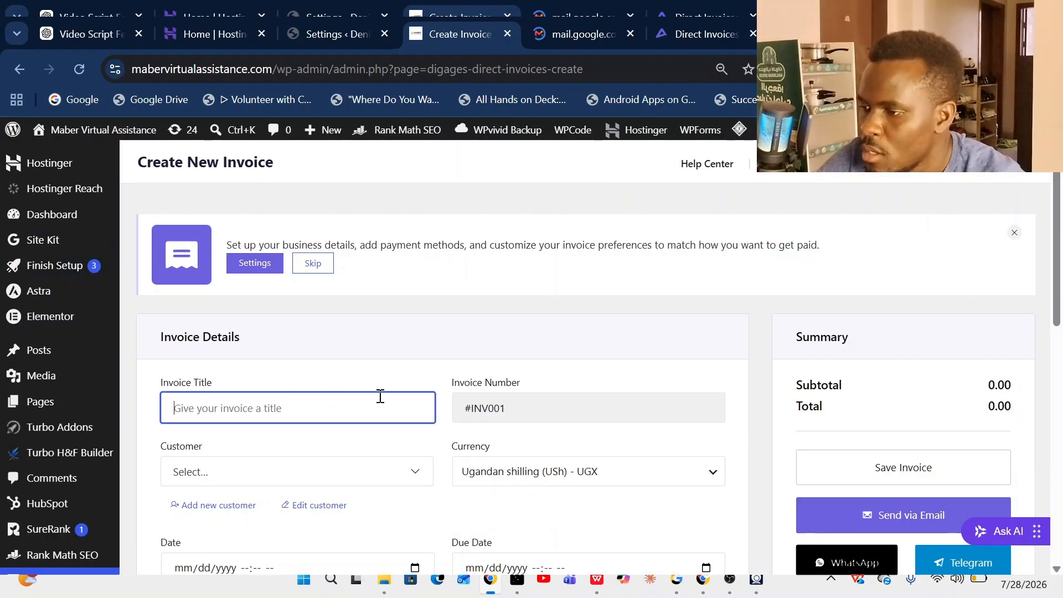
{"action": "type", "text": "Webs"}
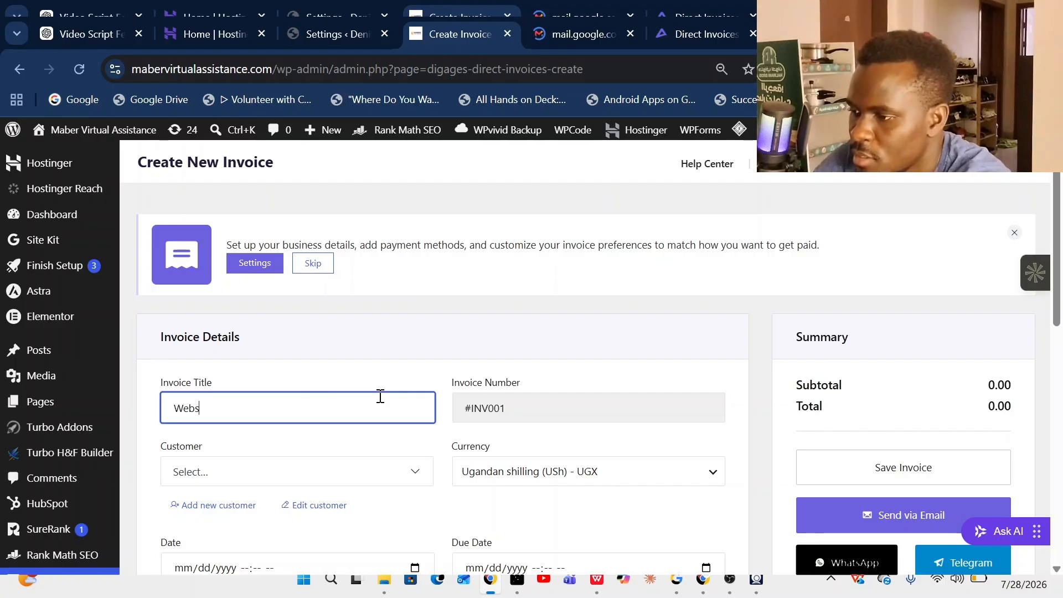
{"action": "type", "text": "ite des"}
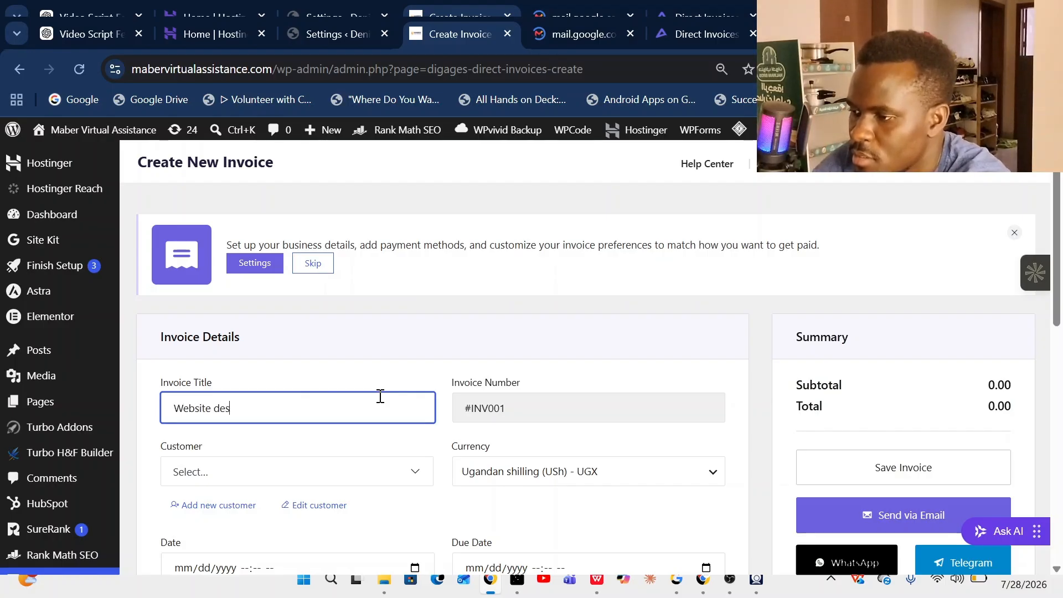
{"action": "type", "text": "ign for"}
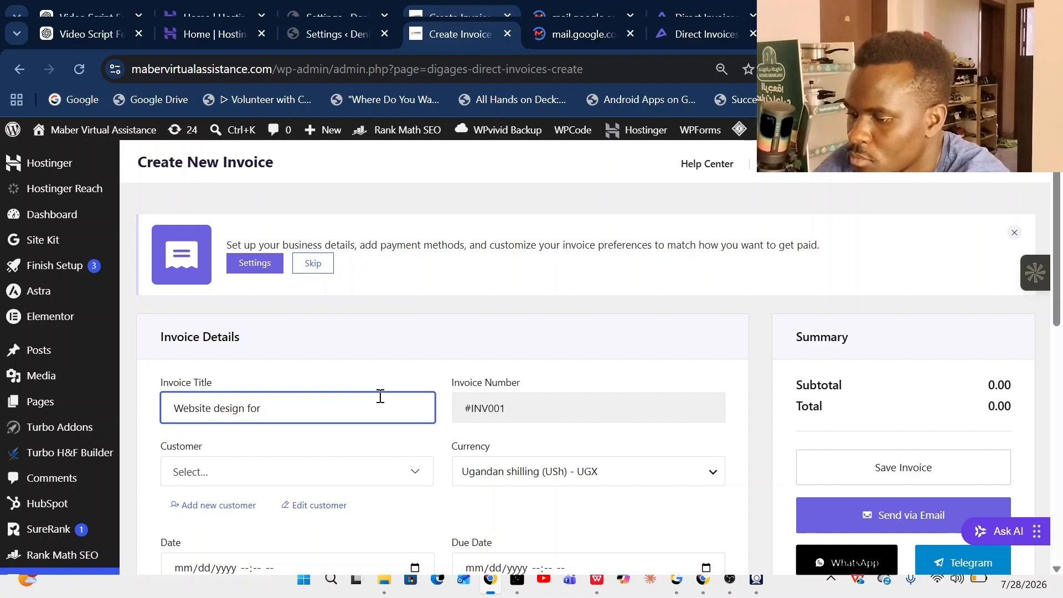
{"action": "type", "text": "GO"}
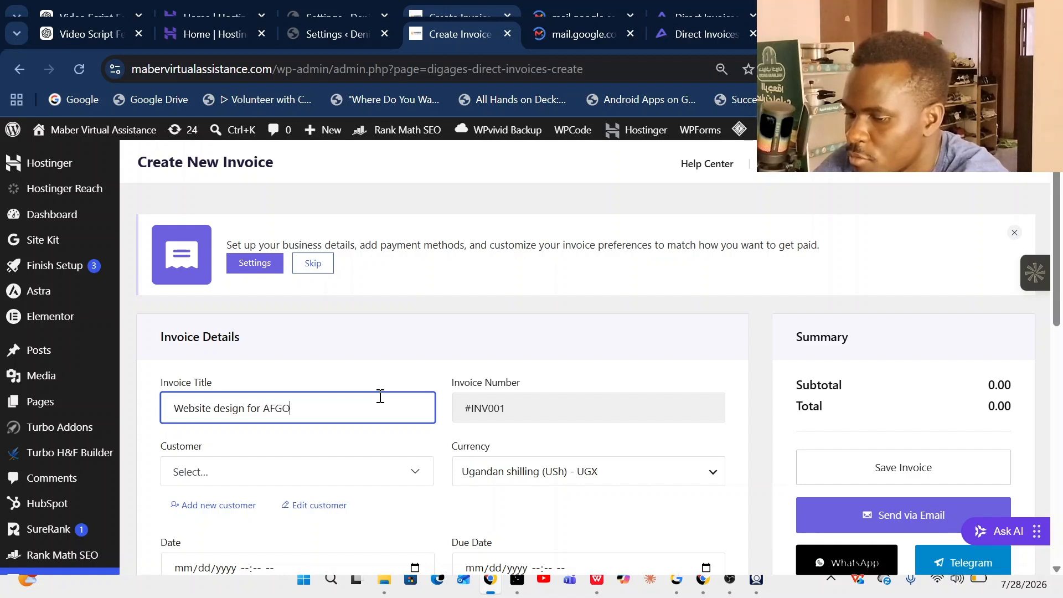
{"action": "type", "text": " Roofings"}
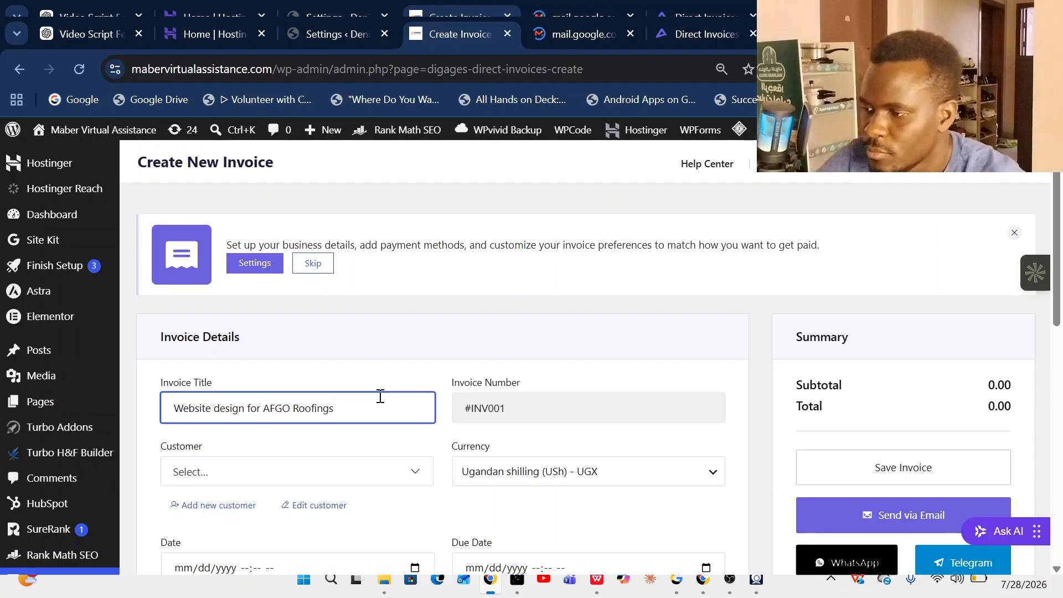
{"action": "scroll", "coordinate": [340, 320], "scroll_direction": "down", "scroll_amount": 3}
{"action": "left_click", "coordinate": [408, 305]}
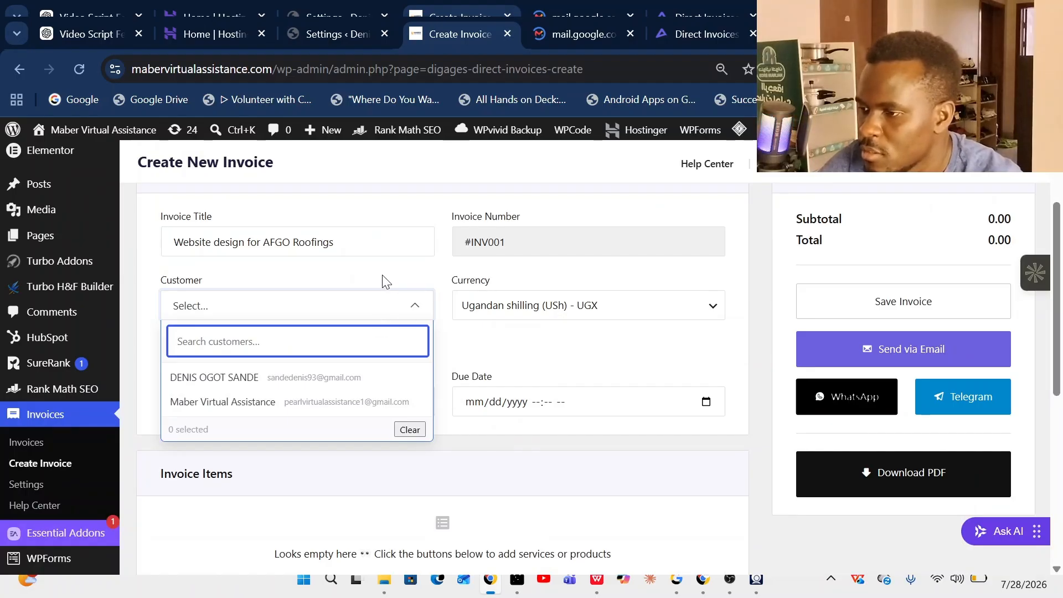
{"action": "left_click", "coordinate": [364, 265]}
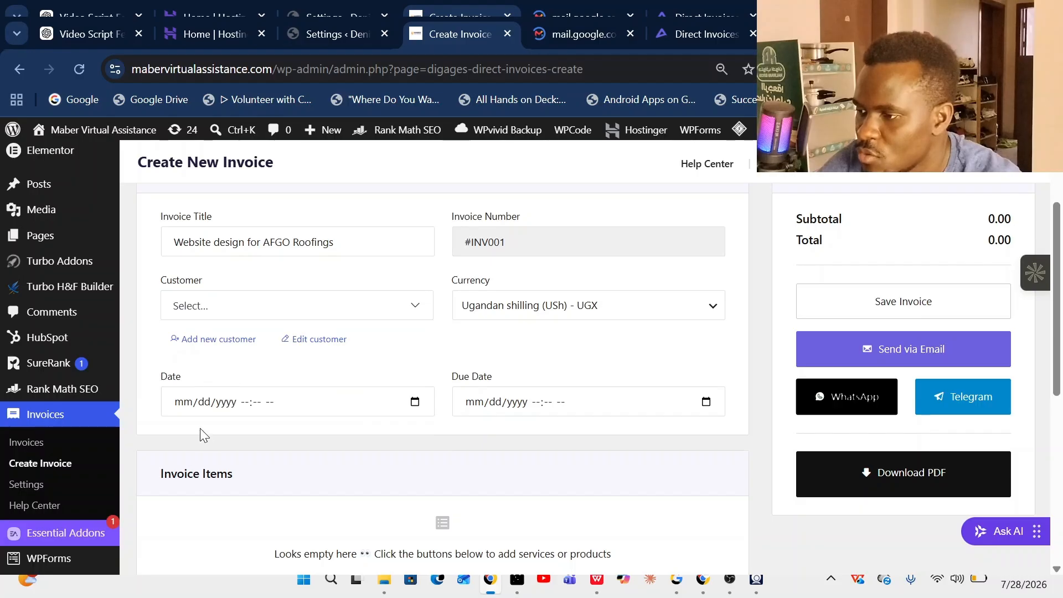
- Save new customer AFGO Roofings Ltd, billed under its business name, with a WhatsApp number
{"action": "left_click", "coordinate": [200, 342]}
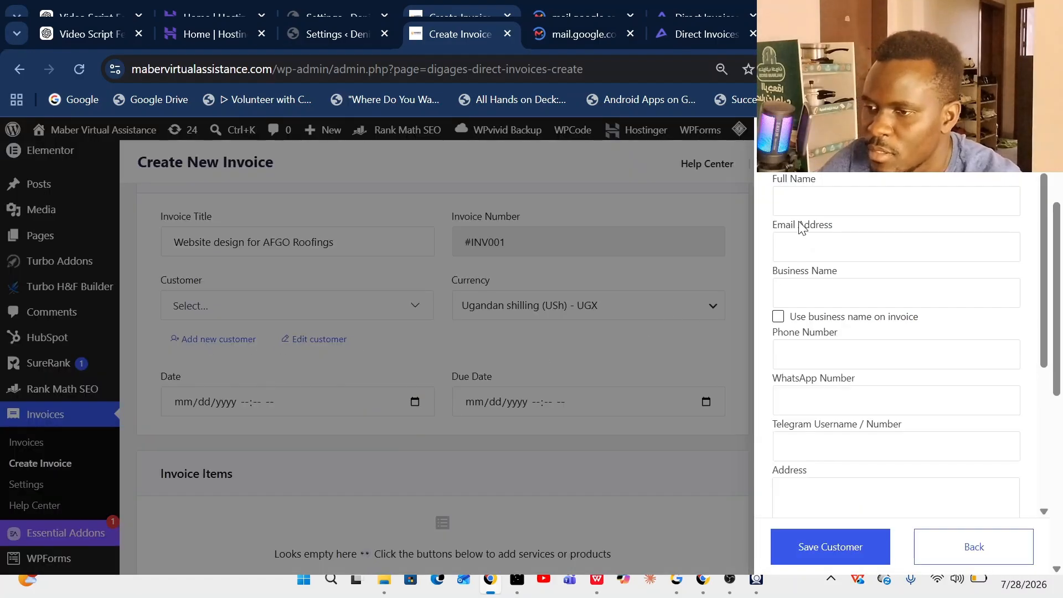
{"action": "left_click", "coordinate": [800, 198]}
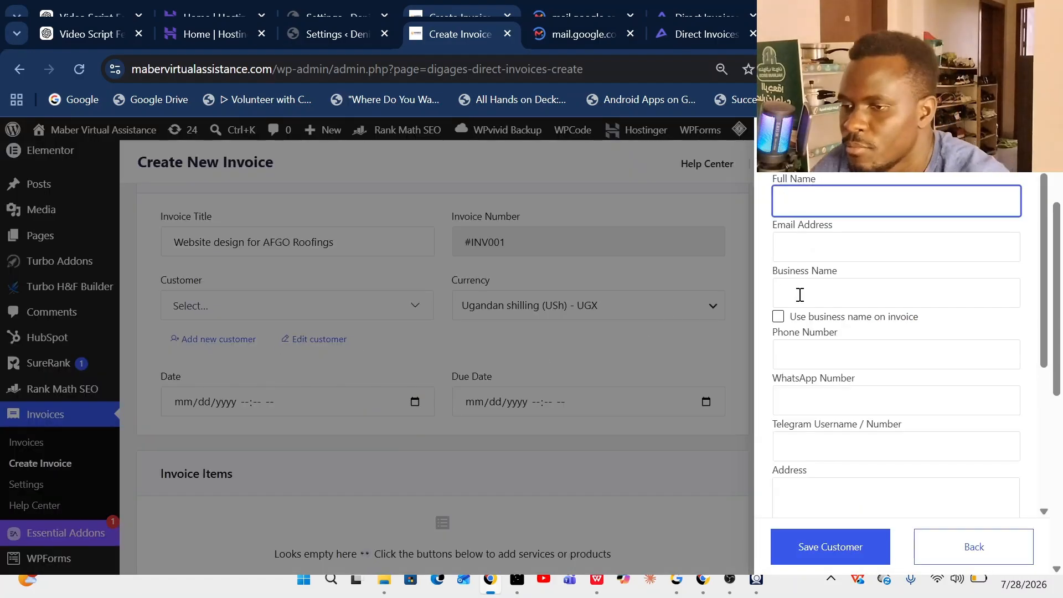
{"action": "left_click", "coordinate": [892, 251]}
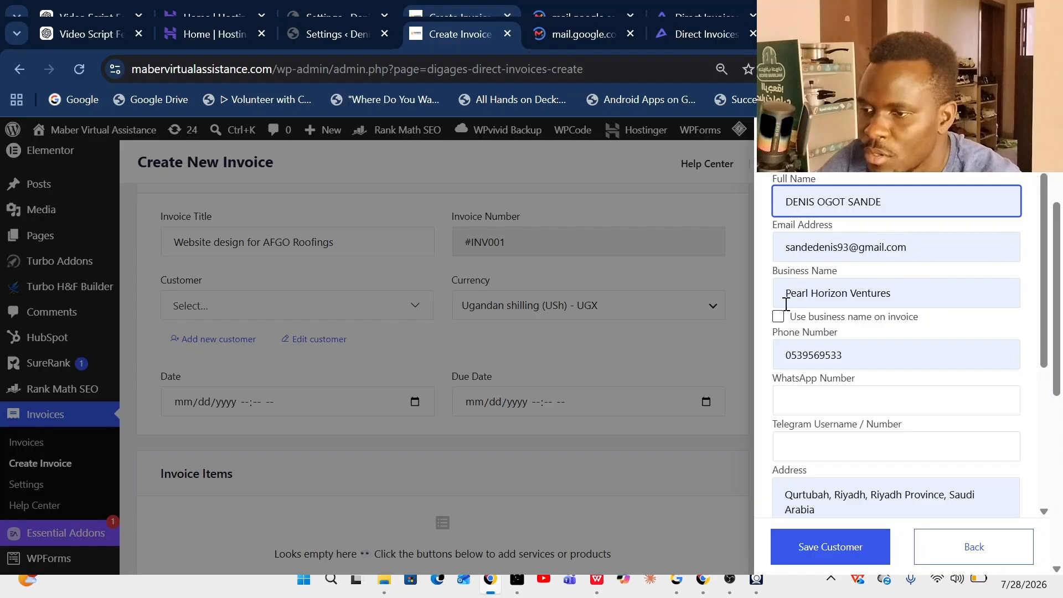
{"action": "left_click", "coordinate": [921, 295]}
{"action": "key", "text": "BackSpace"}
{"action": "key", "text": "BackSpace"}
{"action": "key", "text": "BackSpace"}
{"action": "key", "text": "BackSpace"}
{"action": "key", "text": "BackSpace"}
{"action": "key", "text": "BackSpace"}
{"action": "key", "text": "BackSpace"}
{"action": "key", "text": "BackSpace"}
{"action": "key", "text": "BackSpace"}
{"action": "key", "text": "BackSpace"}
{"action": "key", "text": "BackSpace"}
{"action": "key", "text": "BackSpace"}
{"action": "key", "text": "BackSpace"}
{"action": "key", "text": "BackSpace"}
{"action": "key", "text": "BackSpace"}
{"action": "key", "text": "BackSpace"}
{"action": "key", "text": "BackSpace"}
{"action": "key", "text": "BackSpace"}
{"action": "key", "text": "BackSpace"}
{"action": "key", "text": "BackSpace"}
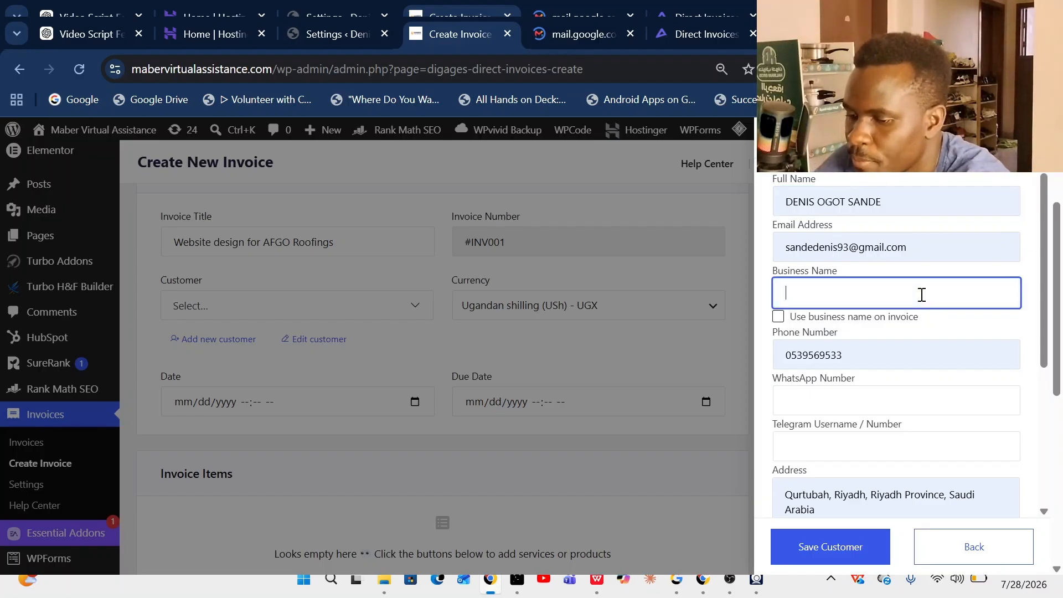
{"action": "type", "text": "AFGO R"}
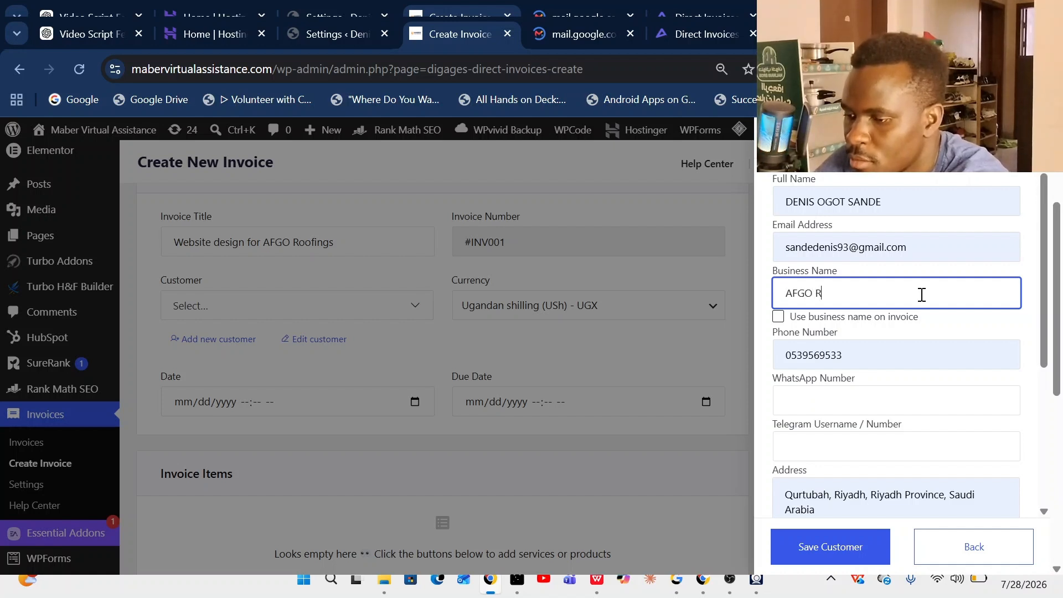
{"action": "type", "text": "oofings Ltd"}
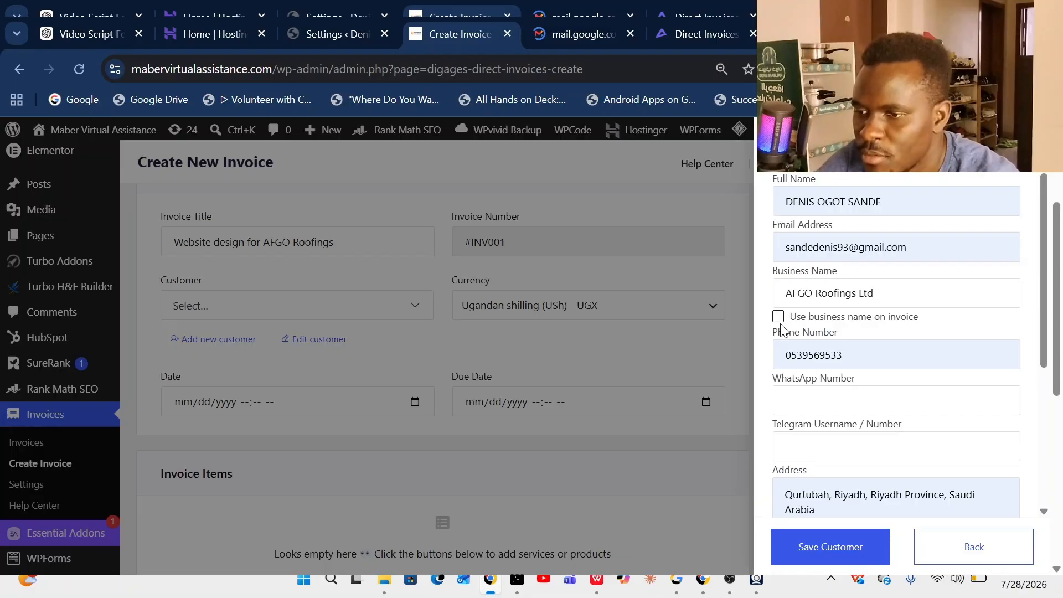
{"action": "left_click", "coordinate": [778, 317]}
{"action": "scroll", "coordinate": [886, 333], "scroll_direction": "down", "scroll_amount": 1}
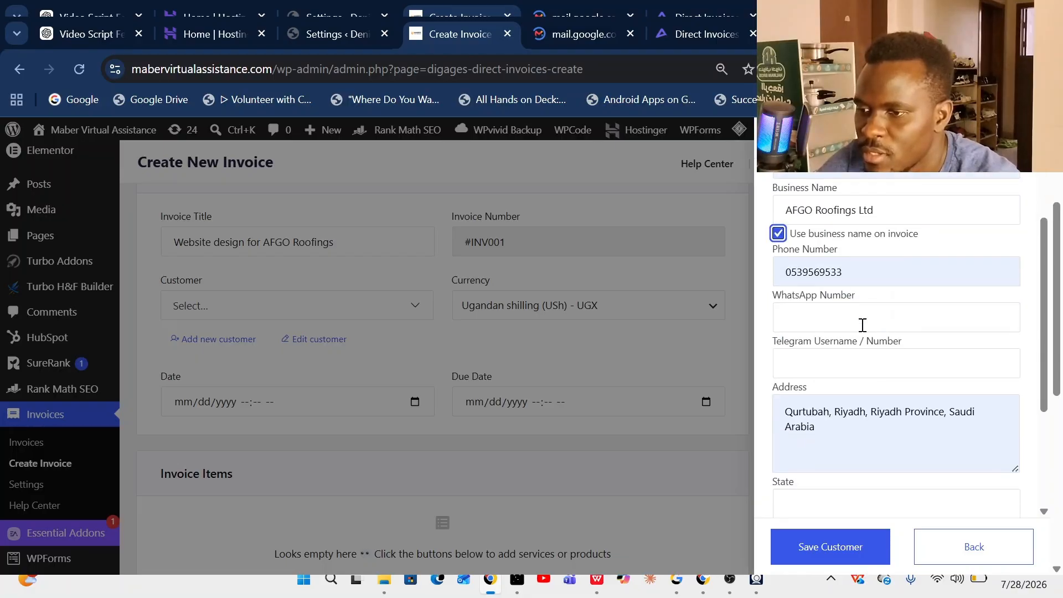
{"action": "left_click", "coordinate": [863, 325]}
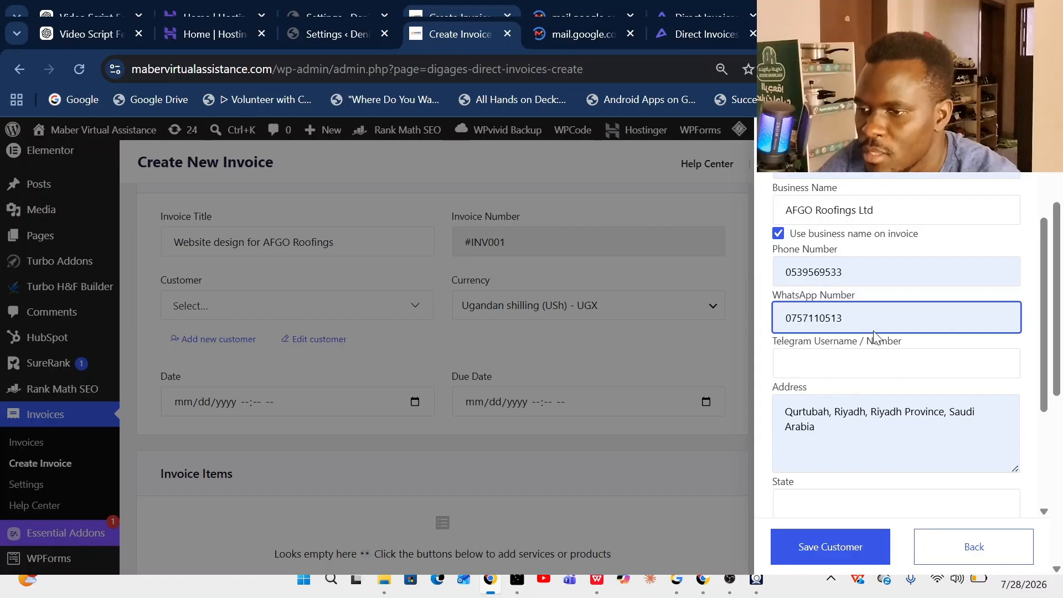
{"action": "scroll", "coordinate": [883, 324], "scroll_direction": "down", "scroll_amount": 2}
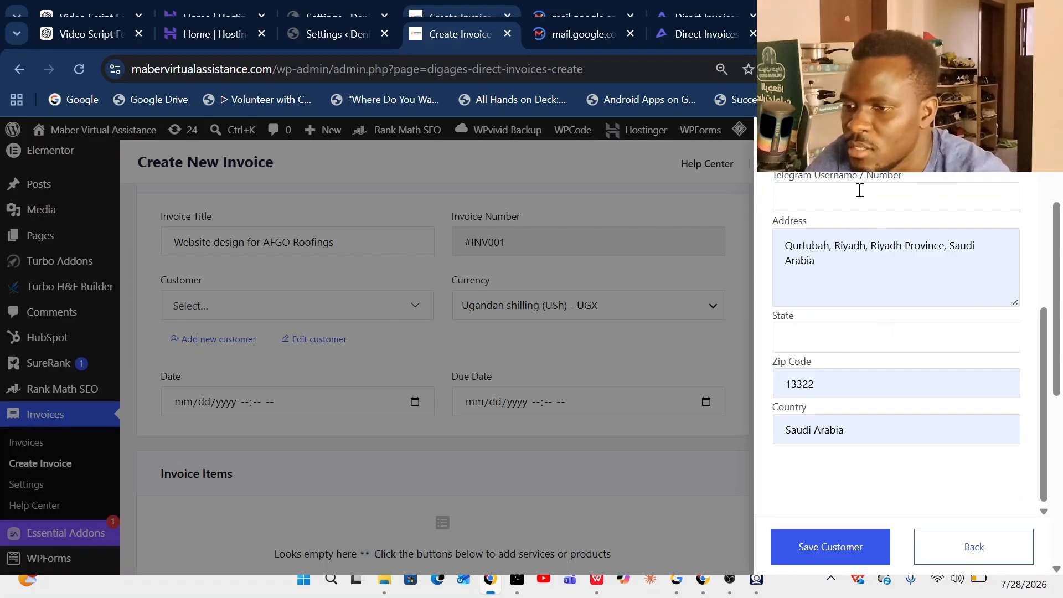
{"action": "left_click", "coordinate": [858, 550]}
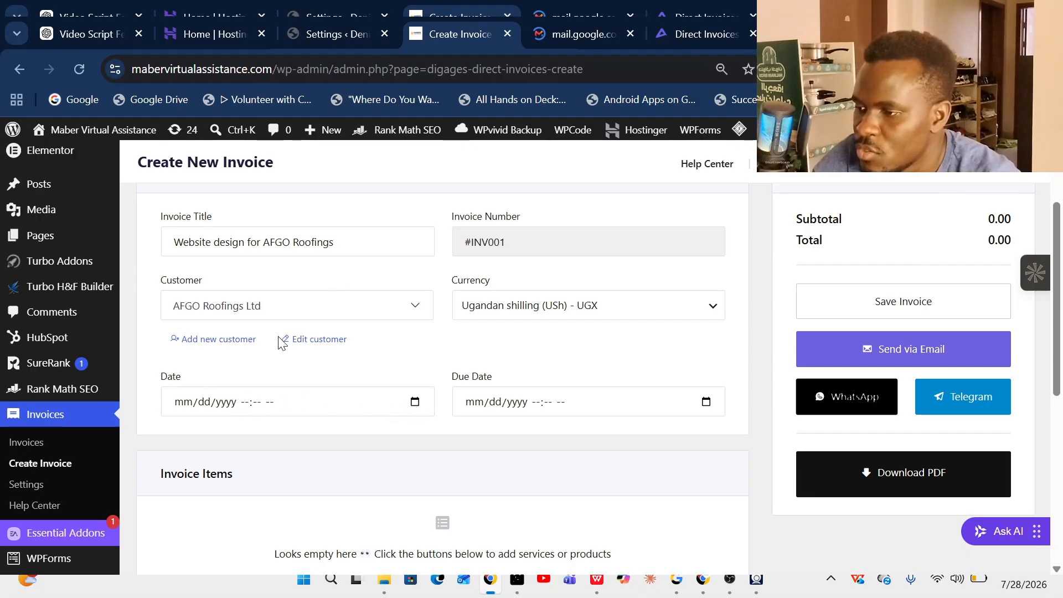
- Date the invoice 07/28/2026 09:11 AM, due 07/31/2026 09:18 AM, and add a blank custom service line
{"action": "left_click", "coordinate": [222, 325]}
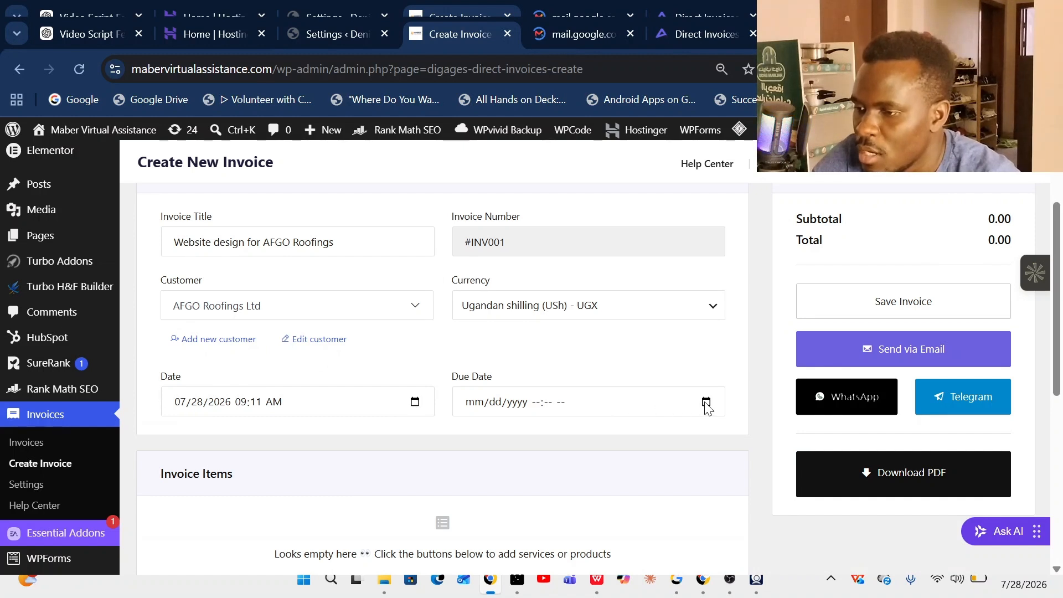
{"action": "left_click", "coordinate": [584, 330]}
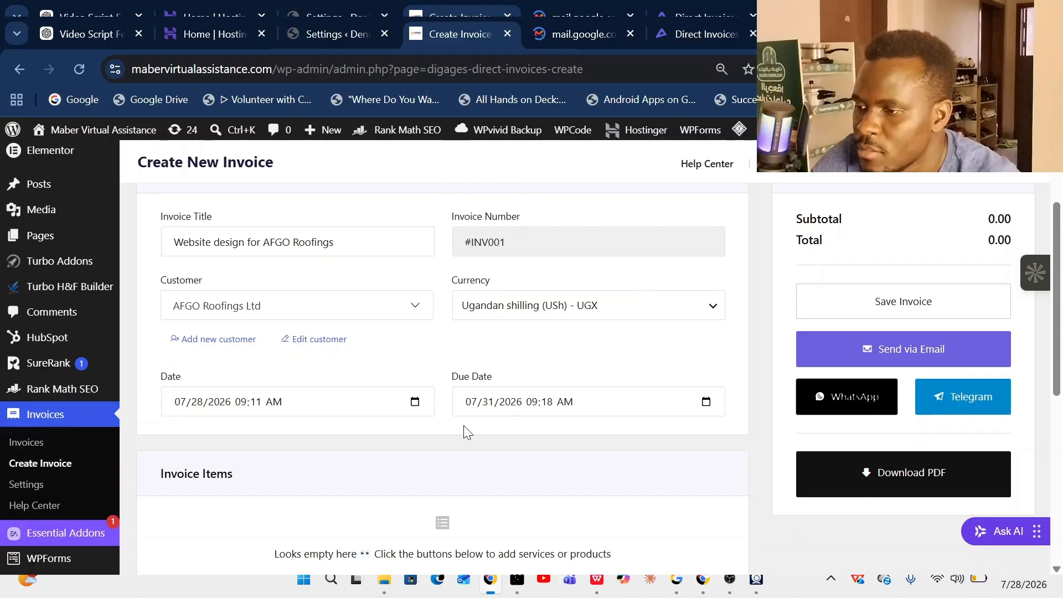
{"action": "scroll", "coordinate": [232, 370], "scroll_direction": "down", "scroll_amount": 3}
{"action": "left_click", "coordinate": [364, 437]}
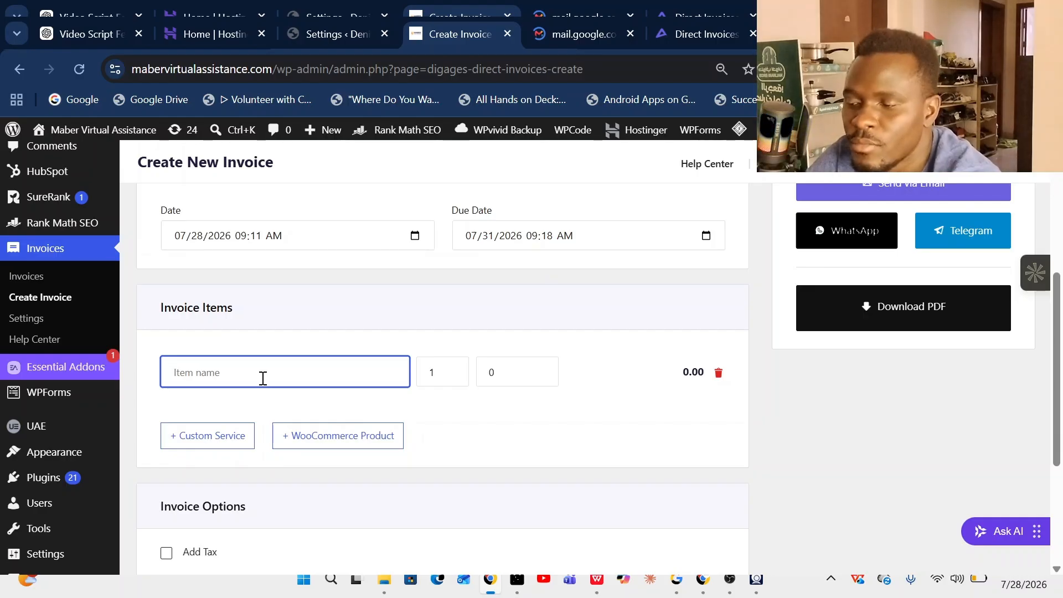
- Name the first item 'Responsive website' and set its price to 2000000
{"action": "type", "text": "Website"}
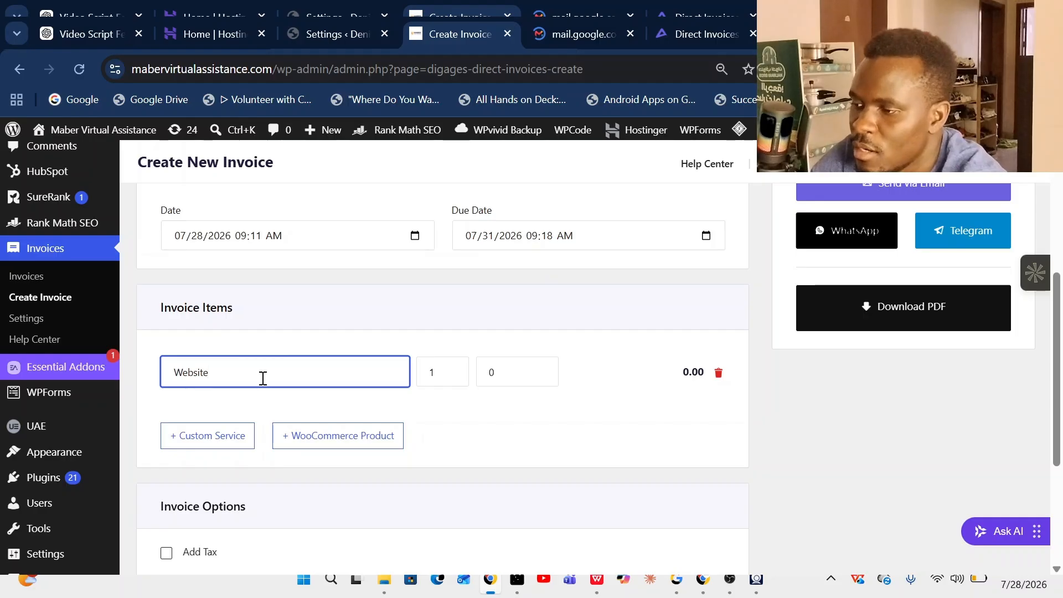
{"action": "key", "text": "BackSpace"}
{"action": "key", "text": "BackSpace"}
{"action": "key", "text": "BackSpace"}
{"action": "key", "text": "BackSpace"}
{"action": "key", "text": "BackSpace"}
{"action": "key", "text": "BackSpace"}
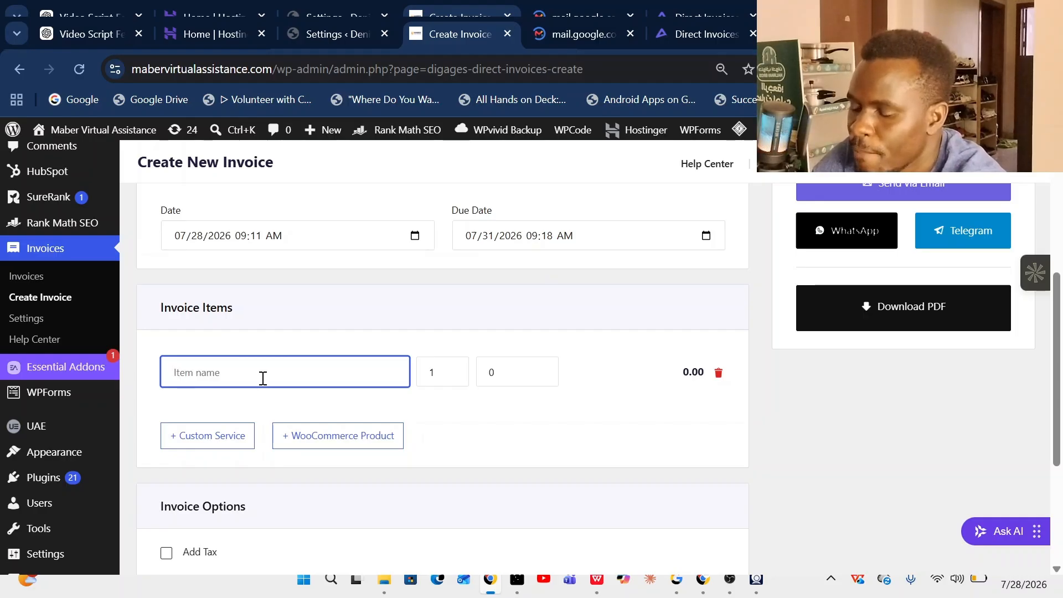
{"action": "type", "text": "We"}
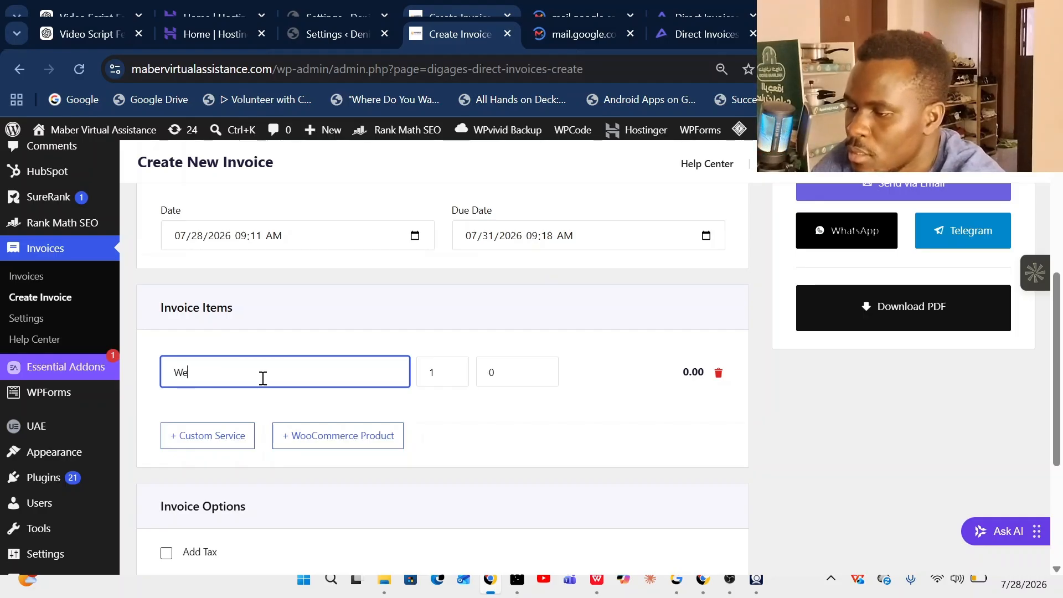
{"action": "key", "text": "BackSpace"}
{"action": "key", "text": "BackSpace"}
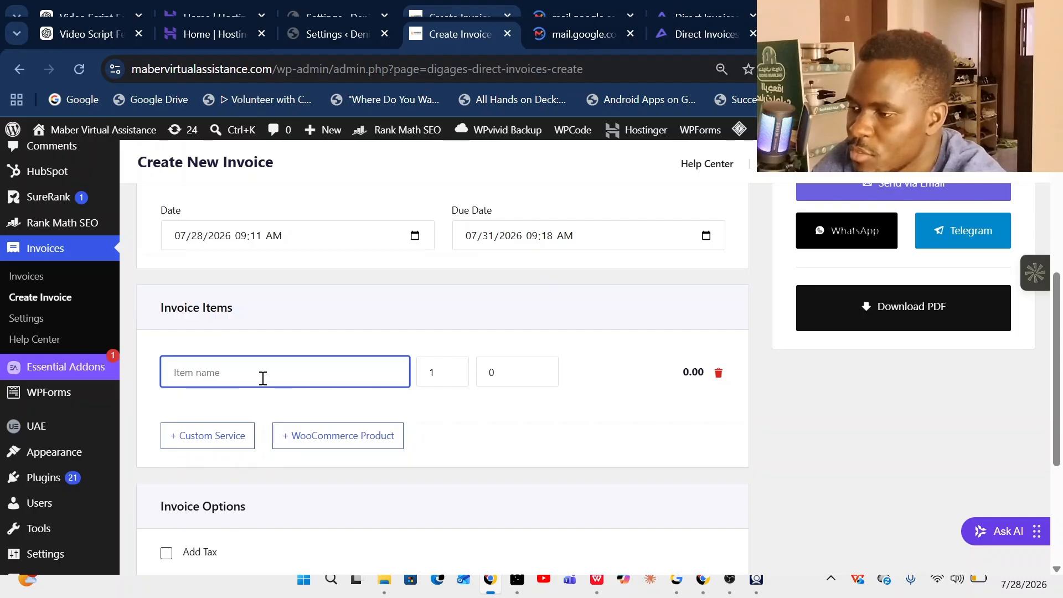
{"action": "type", "text": "Respon"}
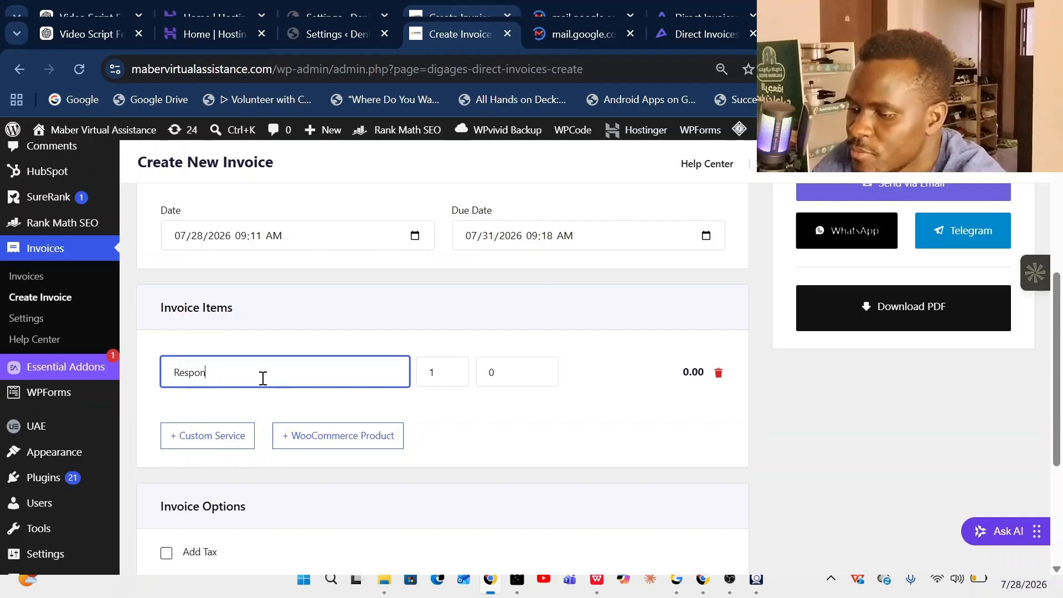
{"action": "type", "text": "sive we"}
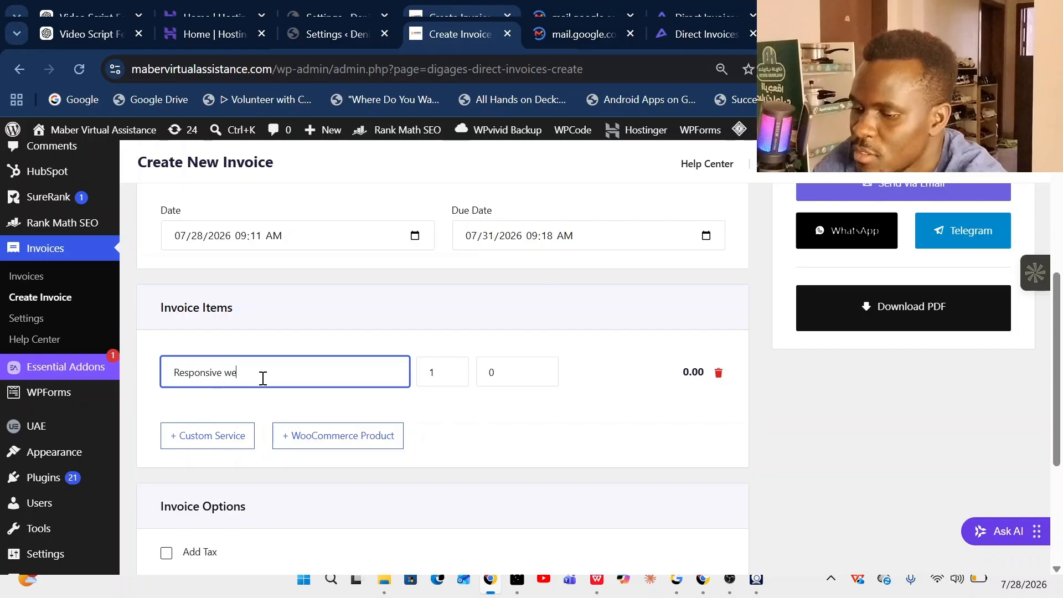
{"action": "type", "text": "bsite"}
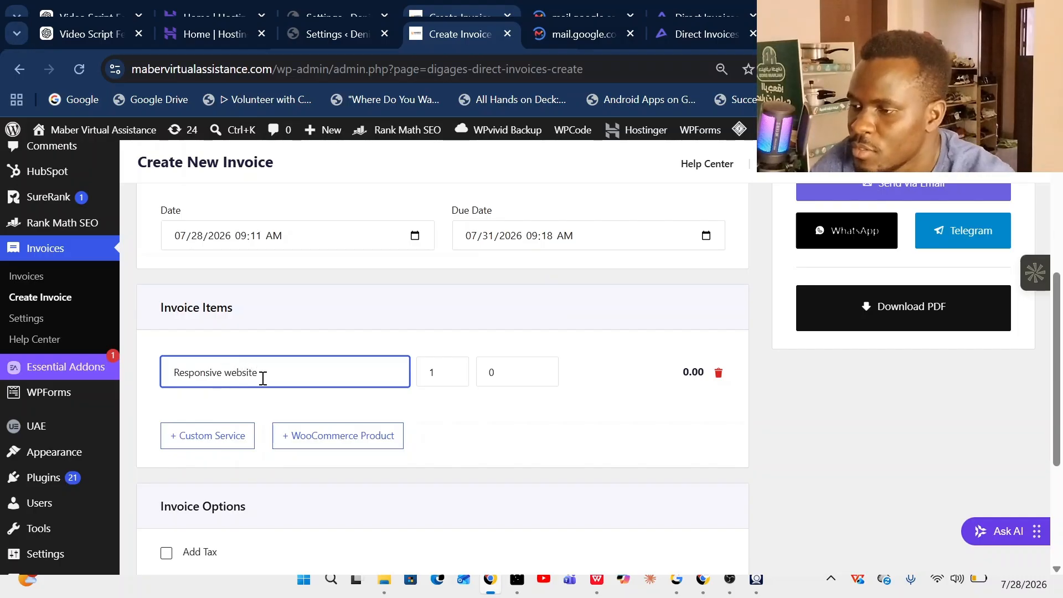
{"action": "left_click", "coordinate": [517, 369]}
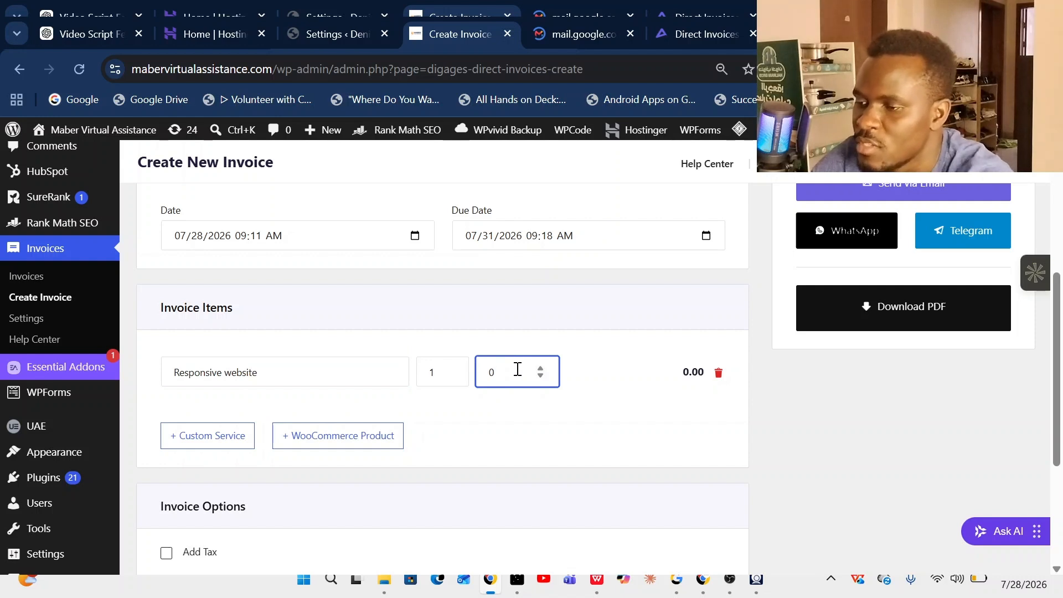
{"action": "key", "text": "BackSpace"}
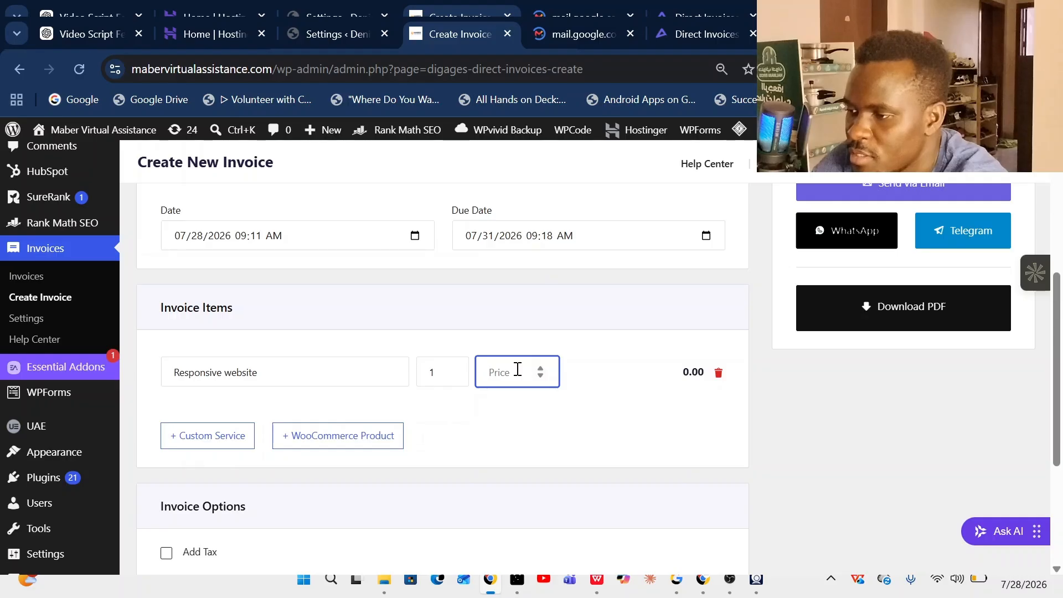
{"action": "type", "text": "2"}
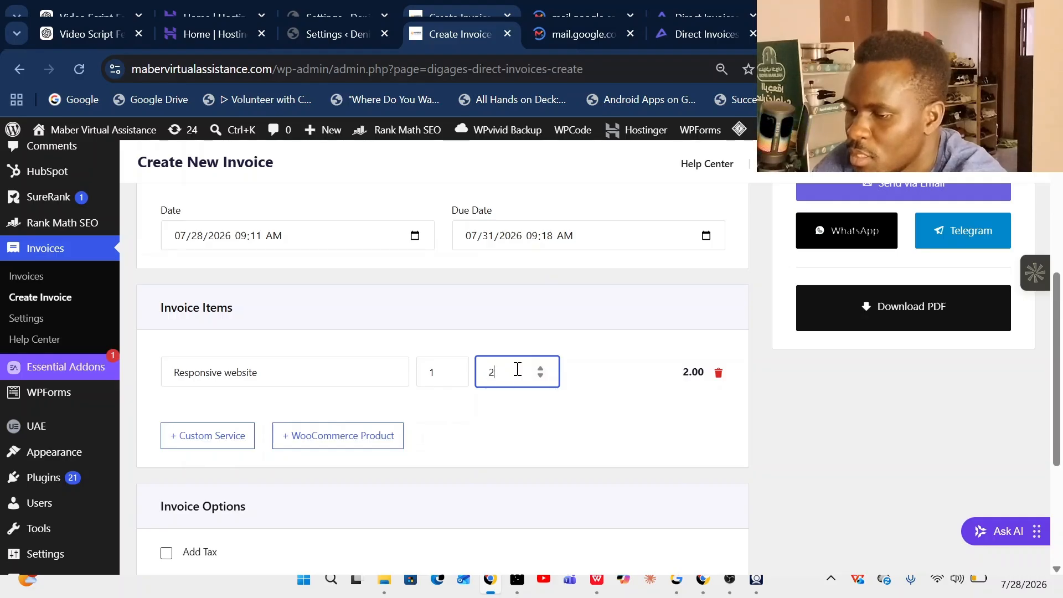
{"action": "type", "text": "0"}
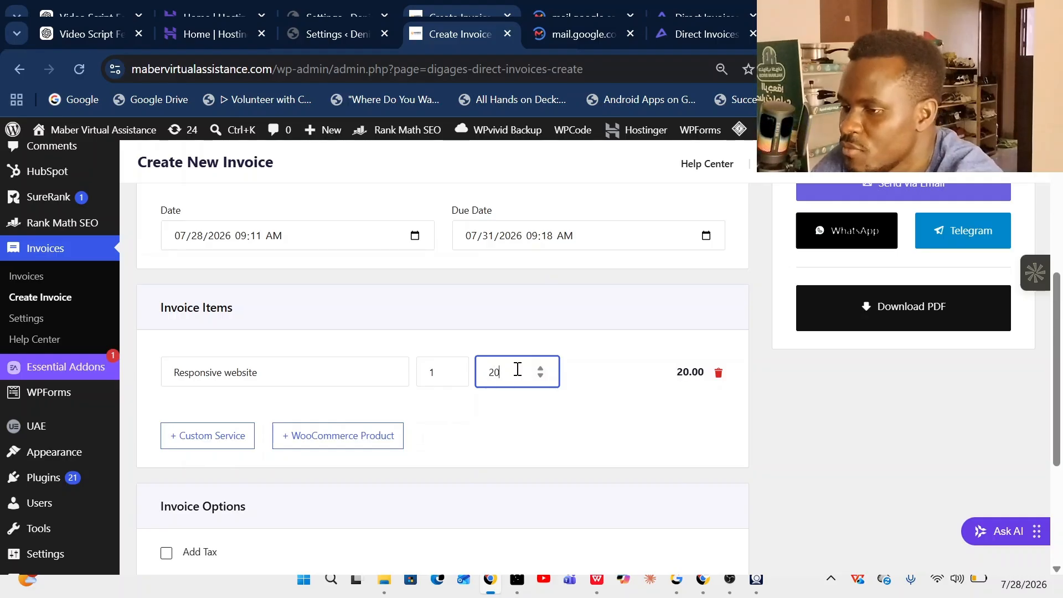
{"action": "type", "text": "00"}
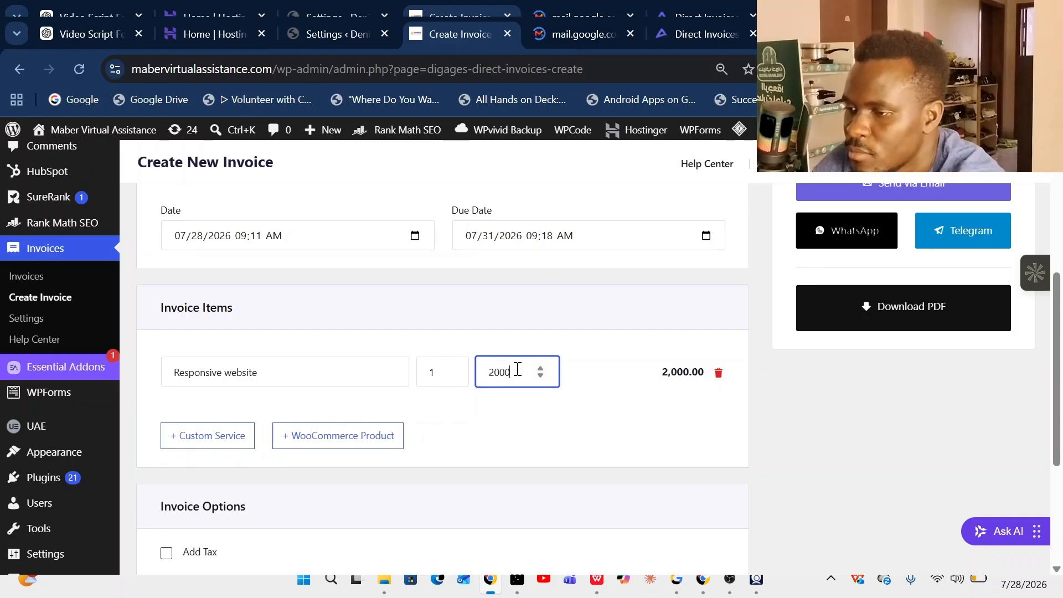
{"action": "type", "text": "000"}
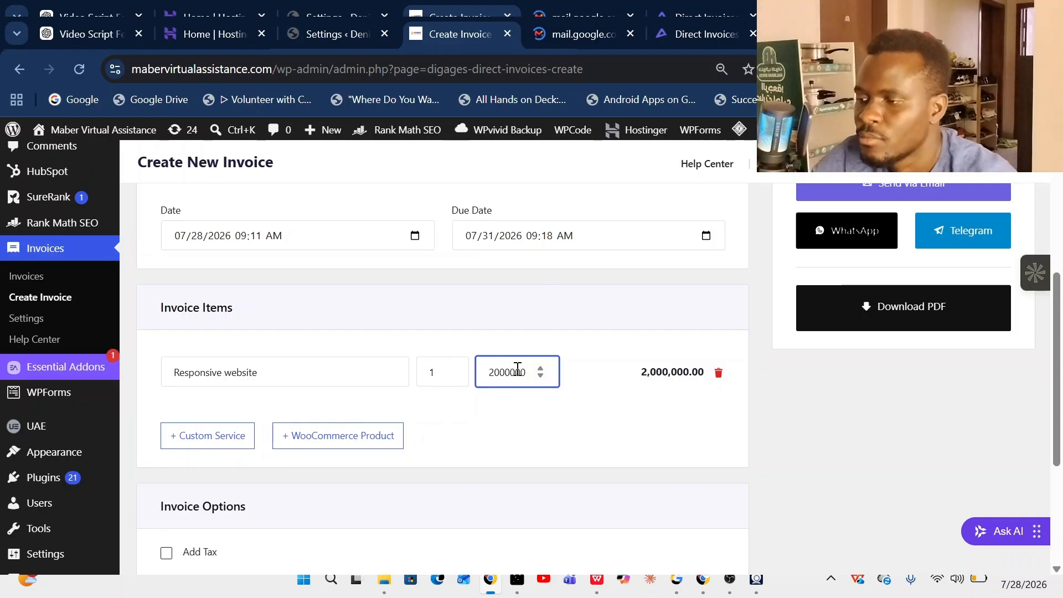
- Add a second item 'AI chat bot' priced at 200000
{"action": "left_click", "coordinate": [203, 438]}
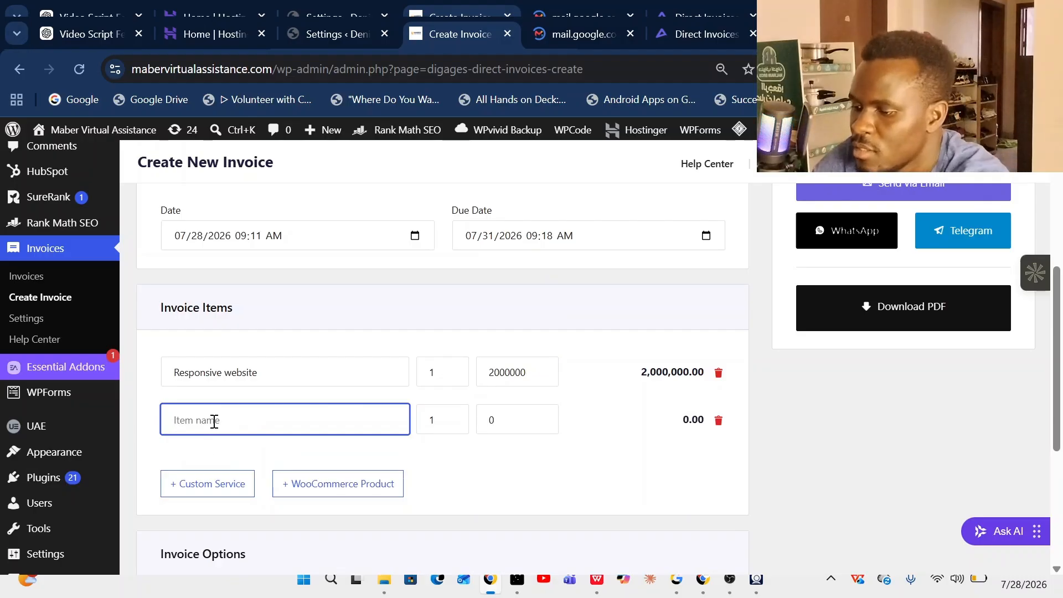
{"action": "type", "text": "A"}
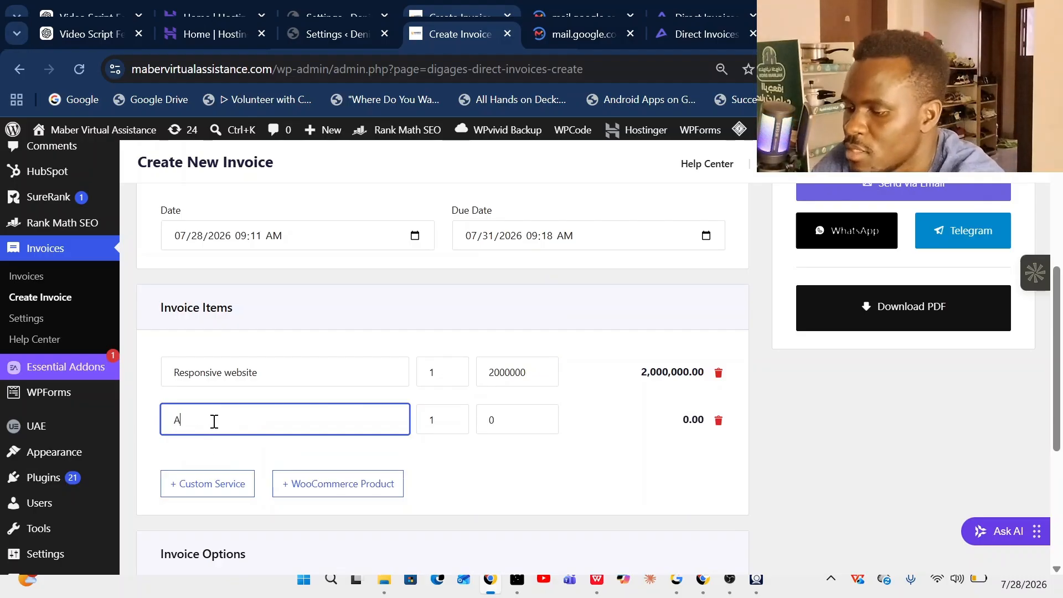
{"action": "type", "text": "I chat"}
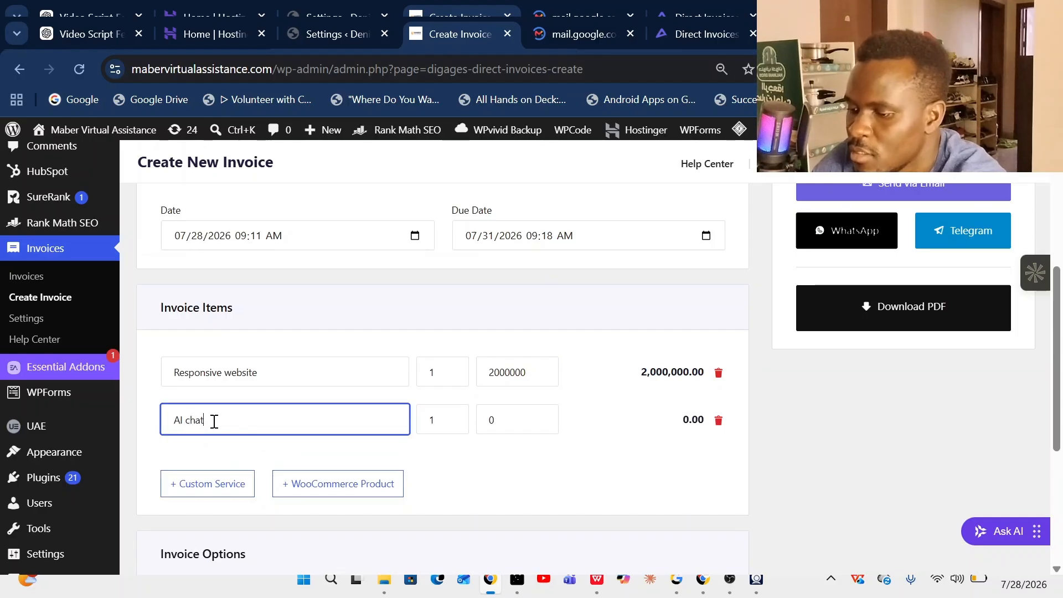
{"action": "type", "text": " bot"}
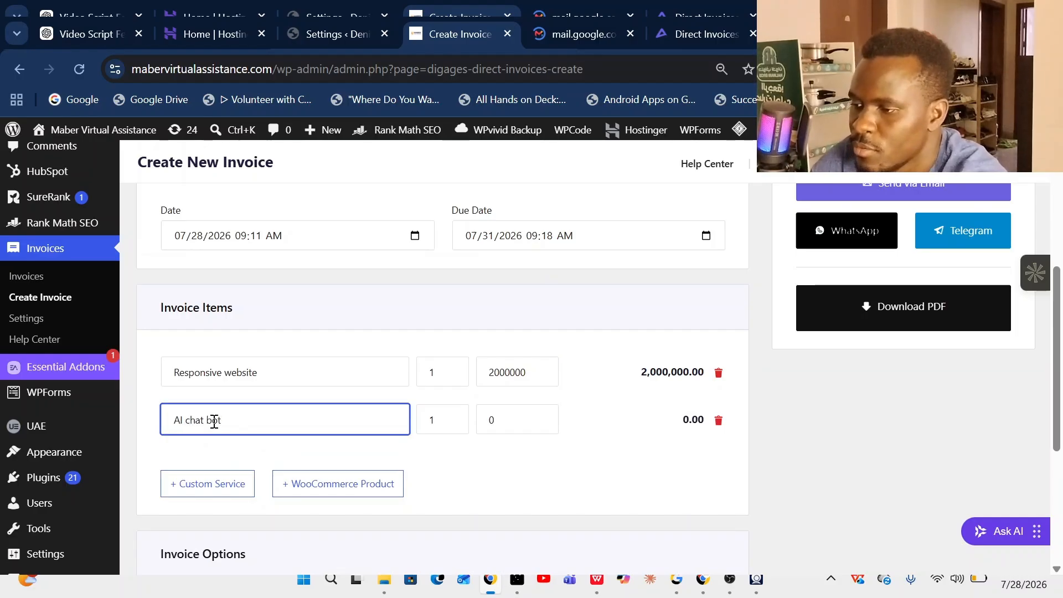
{"action": "left_click", "coordinate": [523, 415]}
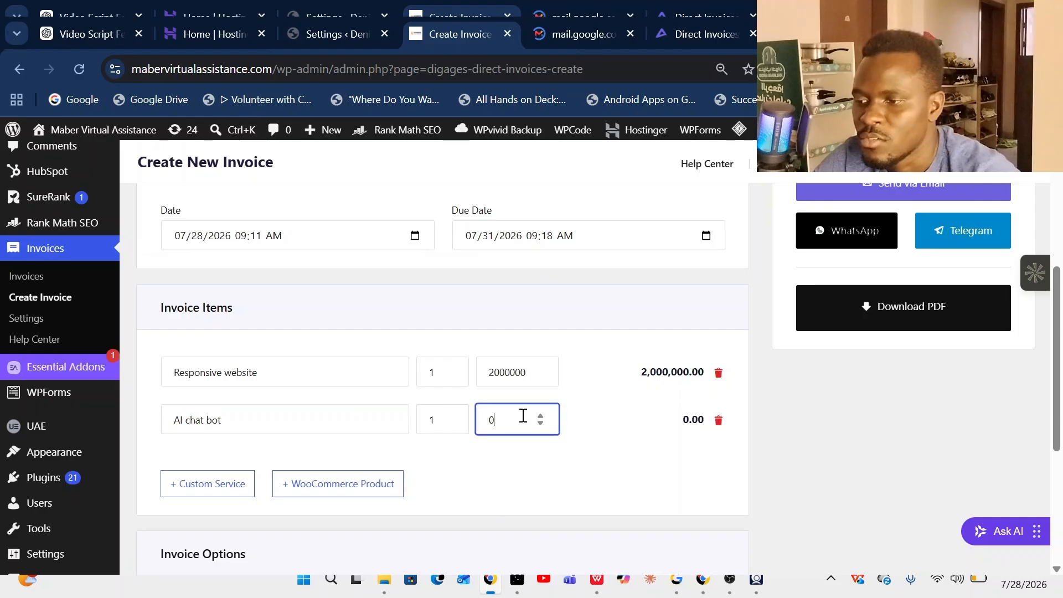
{"action": "key", "text": "BackSpace"}
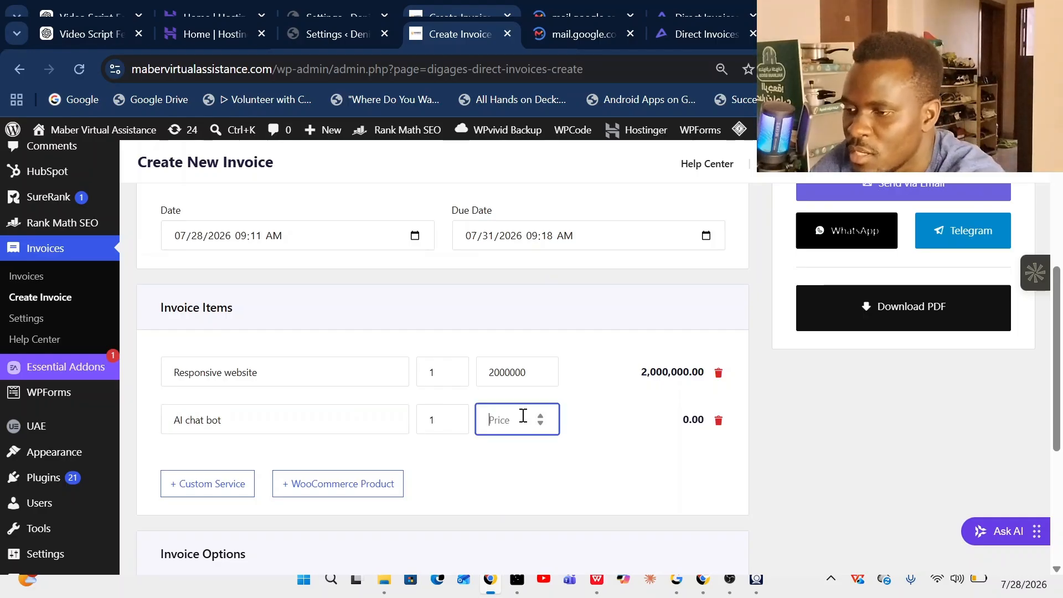
{"action": "type", "text": "2"}
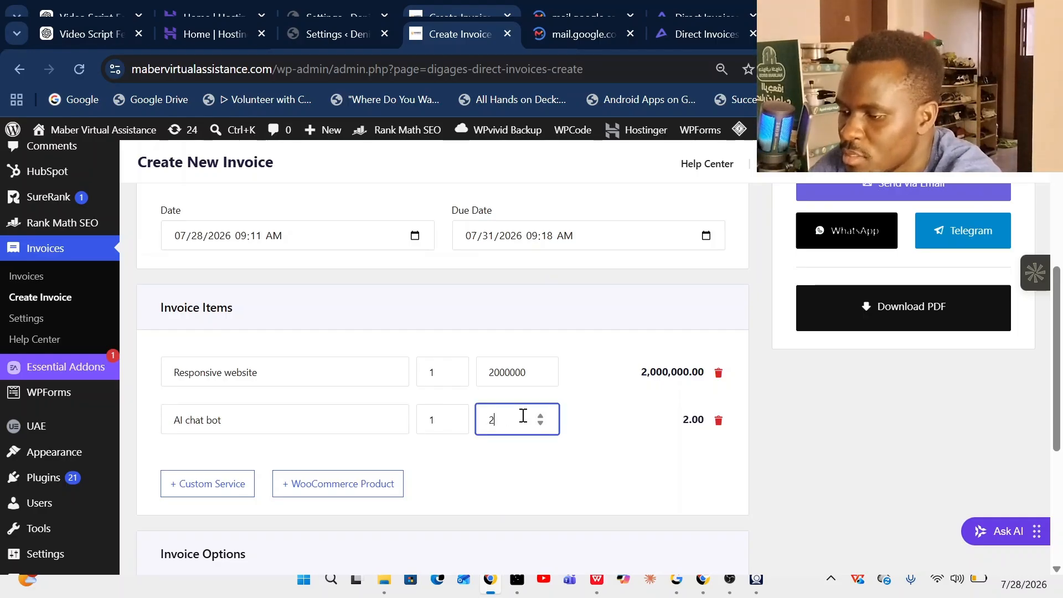
{"action": "type", "text": "00000"}
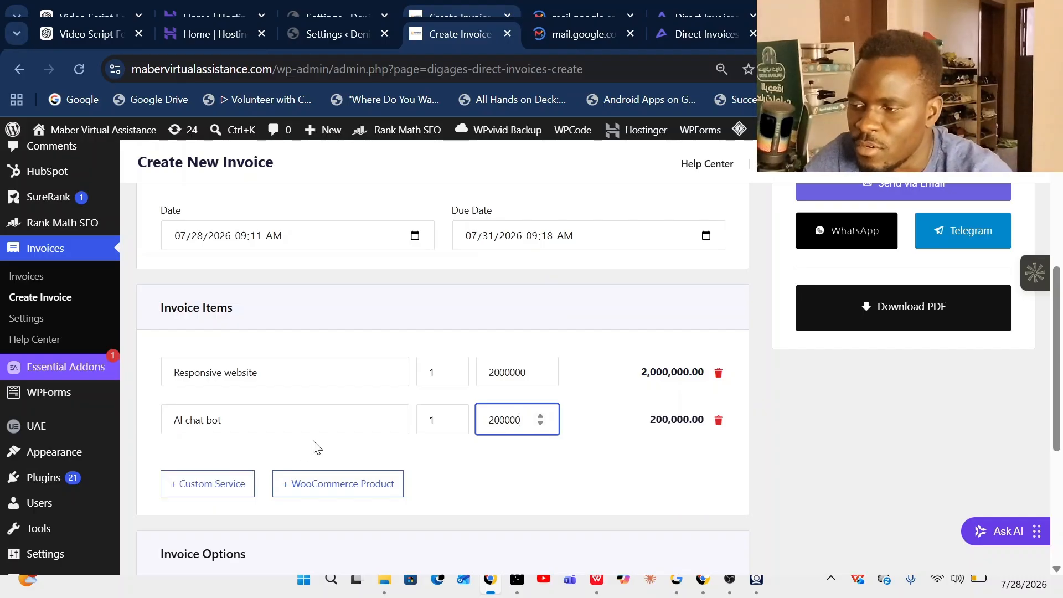
- Try adding tax, then dismiss the Pro upgrade notice since tax is Pro-only
{"action": "scroll", "coordinate": [354, 430], "scroll_direction": "down", "scroll_amount": 1}
{"action": "scroll", "coordinate": [301, 437], "scroll_direction": "down", "scroll_amount": 3}
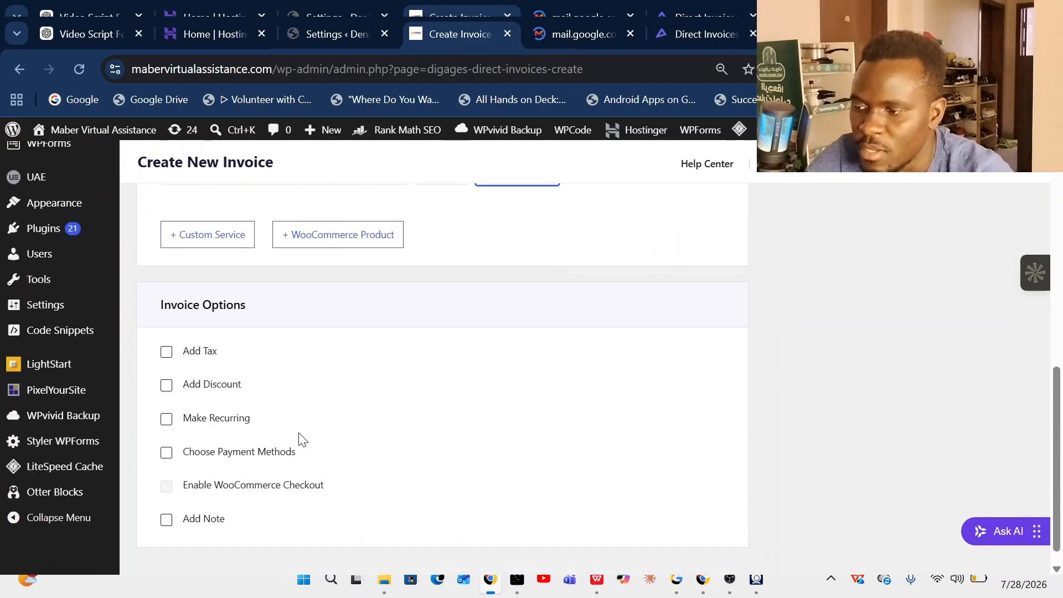
{"action": "left_click", "coordinate": [167, 353]}
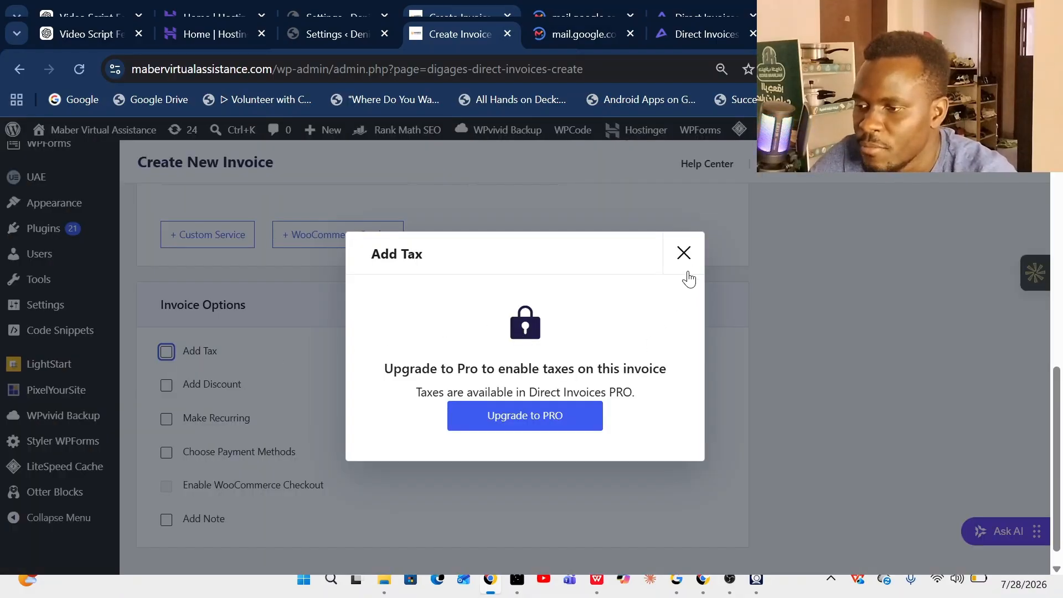
{"action": "left_click", "coordinate": [686, 254]}
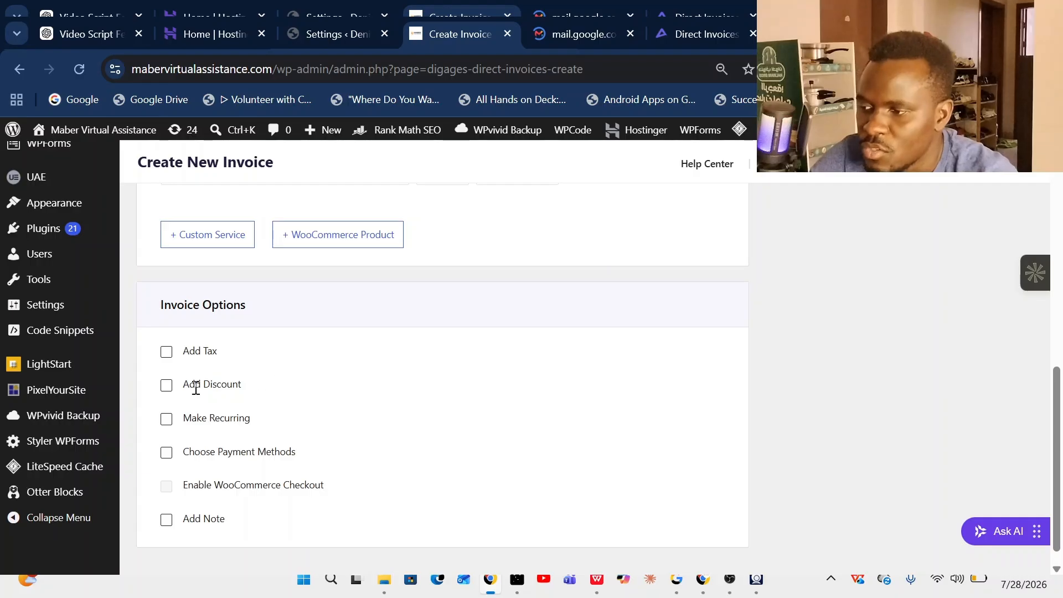
- Apply a 40 Percent (%) discount to the invoice
{"action": "left_click", "coordinate": [167, 386]}
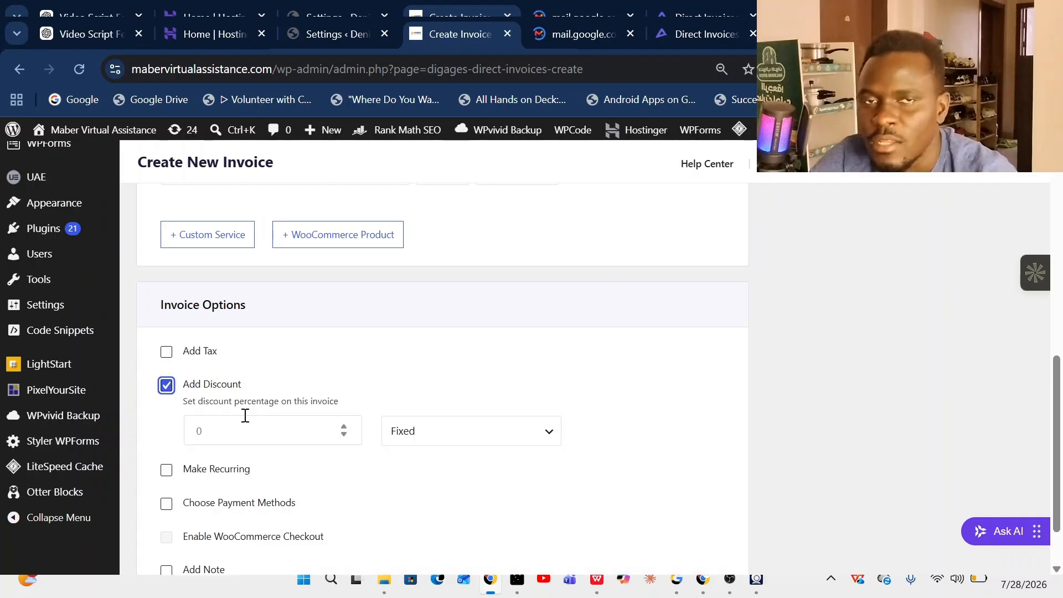
{"action": "left_click", "coordinate": [270, 442]}
{"action": "type", "text": "4"}
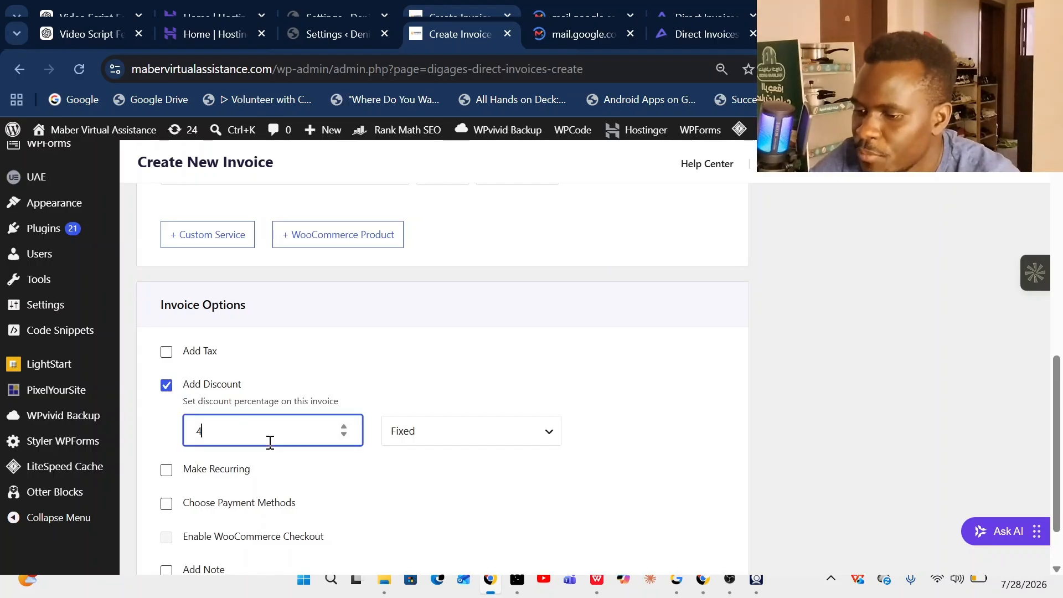
{"action": "type", "text": "0"}
{"action": "left_click", "coordinate": [537, 437]}
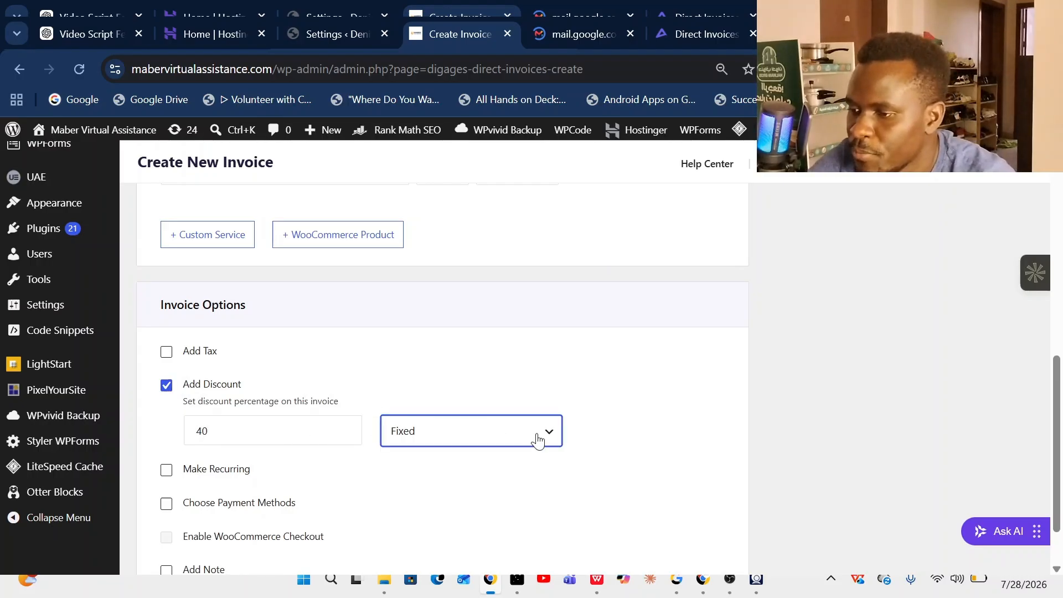
{"action": "left_click", "coordinate": [513, 470]}
- Try making the invoice recurring, then dismiss the Pro-only notice
{"action": "scroll", "coordinate": [308, 477], "scroll_direction": "down", "scroll_amount": 1}
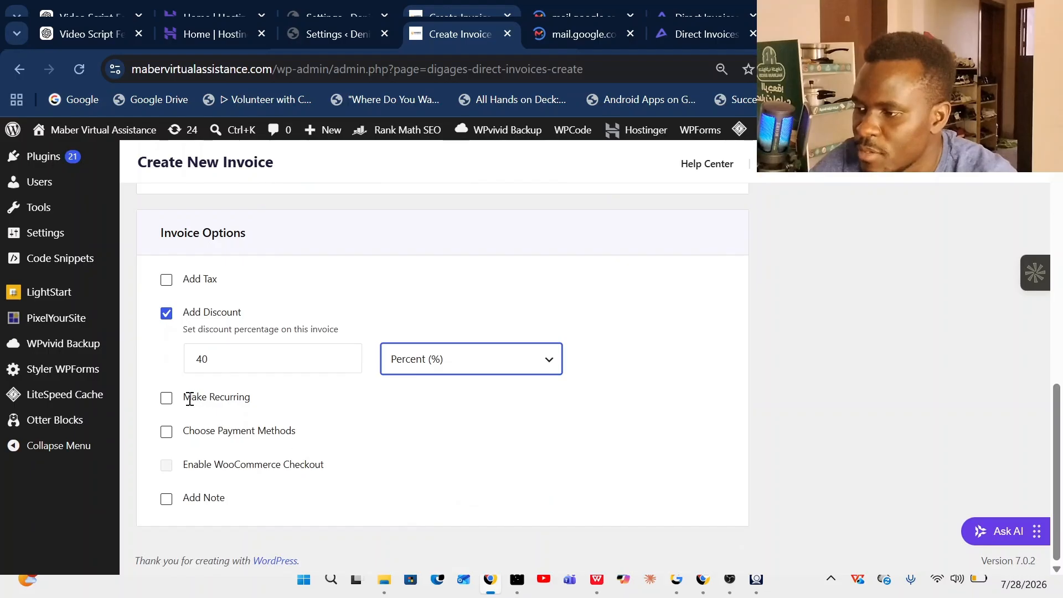
{"action": "left_click", "coordinate": [166, 398]}
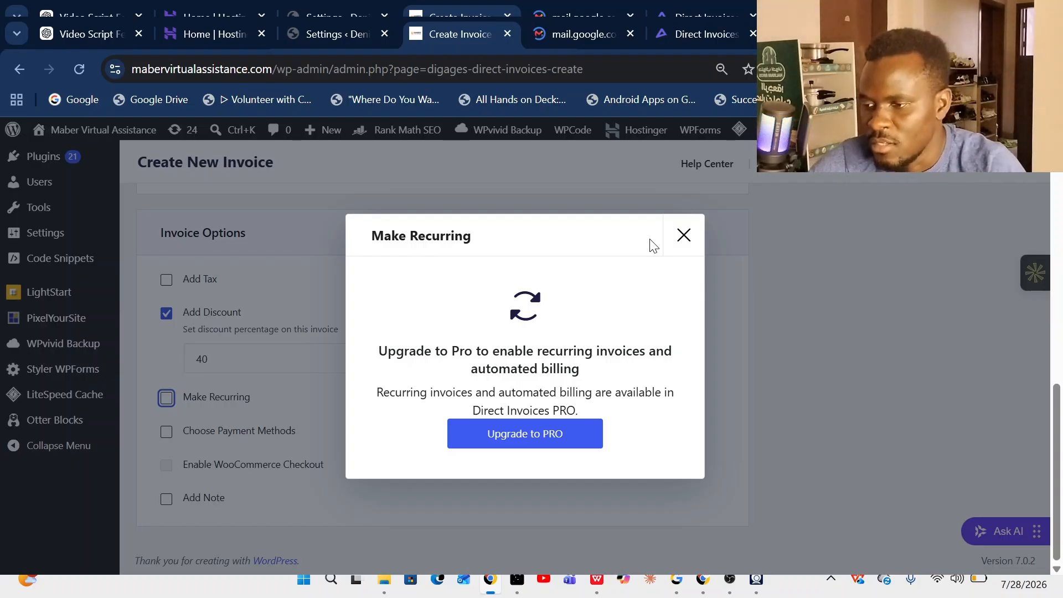
{"action": "left_click", "coordinate": [683, 237]}
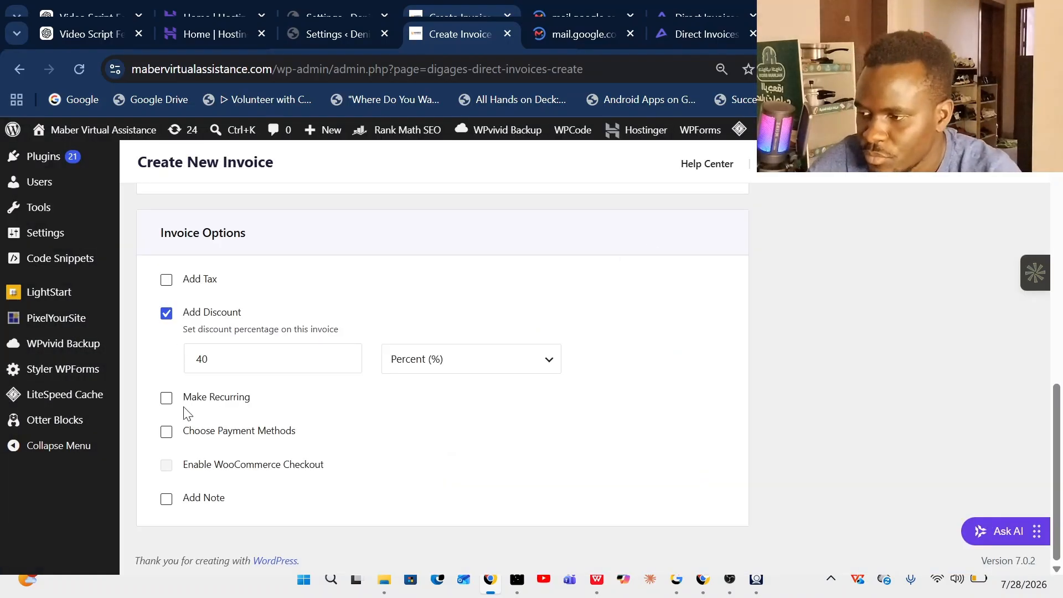
- Enable payment methods and select Airtel mobile money and Stanbic bank transfer
{"action": "left_click", "coordinate": [166, 431]}
{"action": "scroll", "coordinate": [347, 408], "scroll_direction": "down", "scroll_amount": 1}
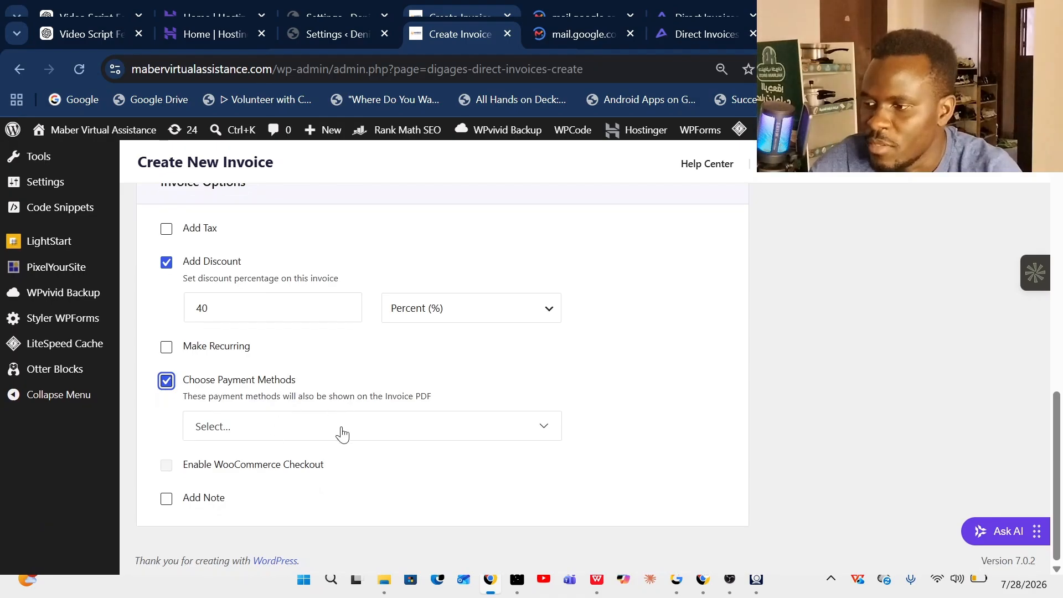
{"action": "left_click", "coordinate": [545, 430]}
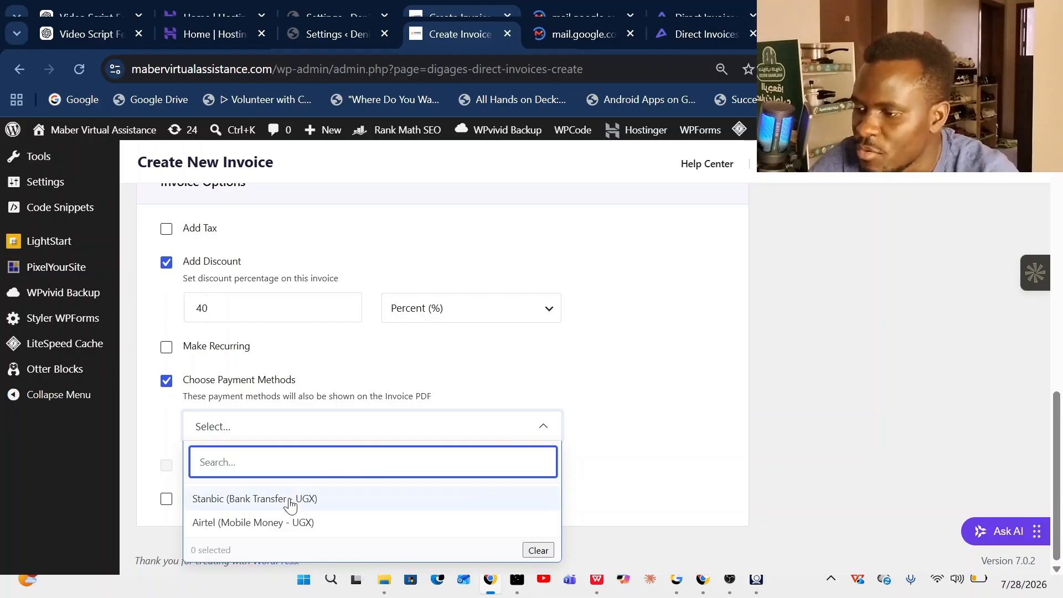
{"action": "left_click", "coordinate": [268, 530]}
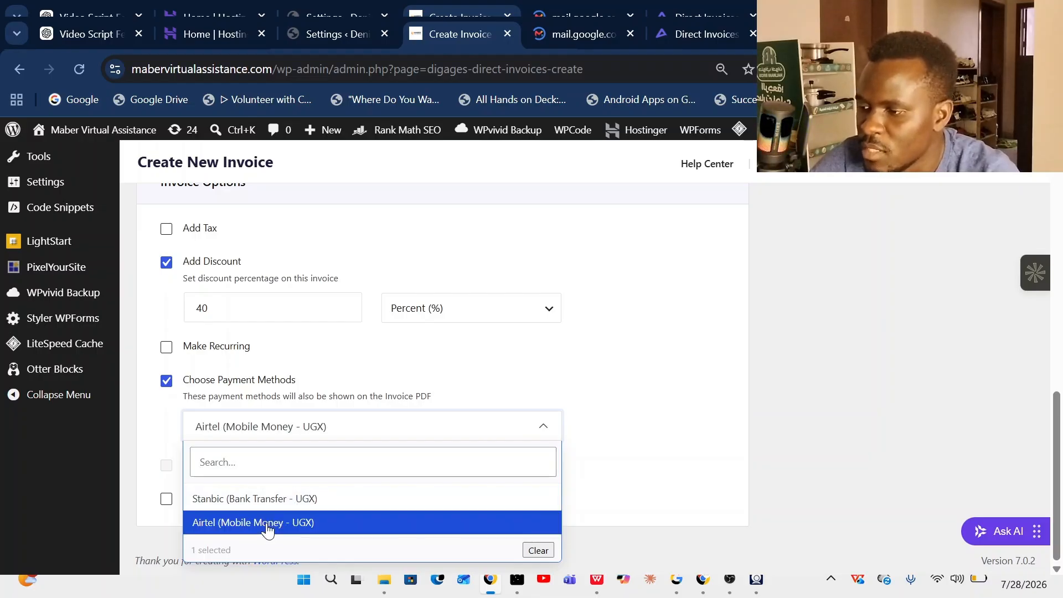
{"action": "left_click", "coordinate": [262, 505]}
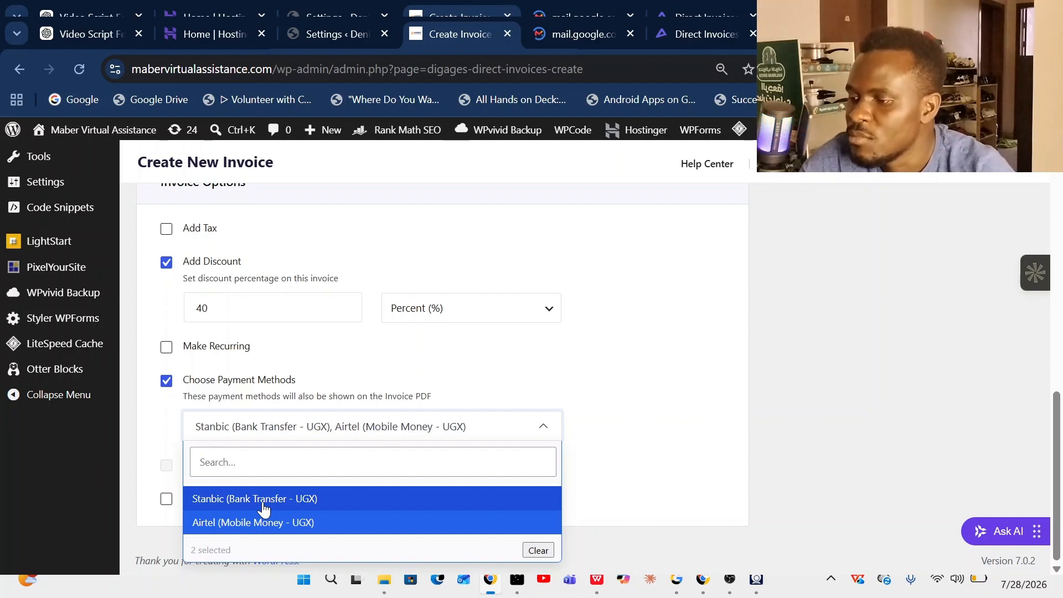
{"action": "left_click", "coordinate": [604, 476]}
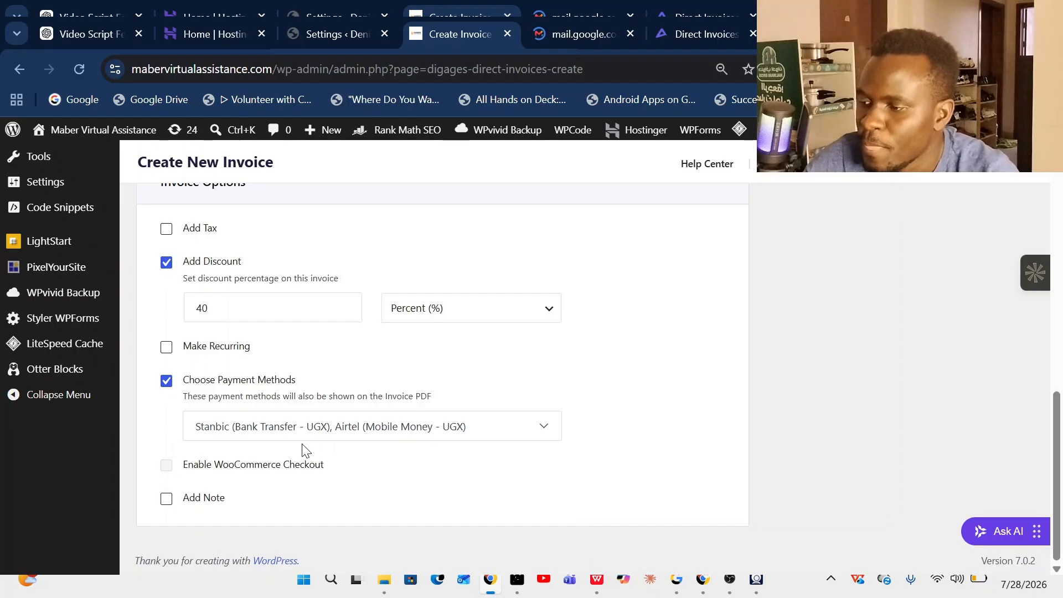
- Enable Add Note and write 'This is an invoice for the services i rendered'
{"action": "left_click", "coordinate": [166, 499]}
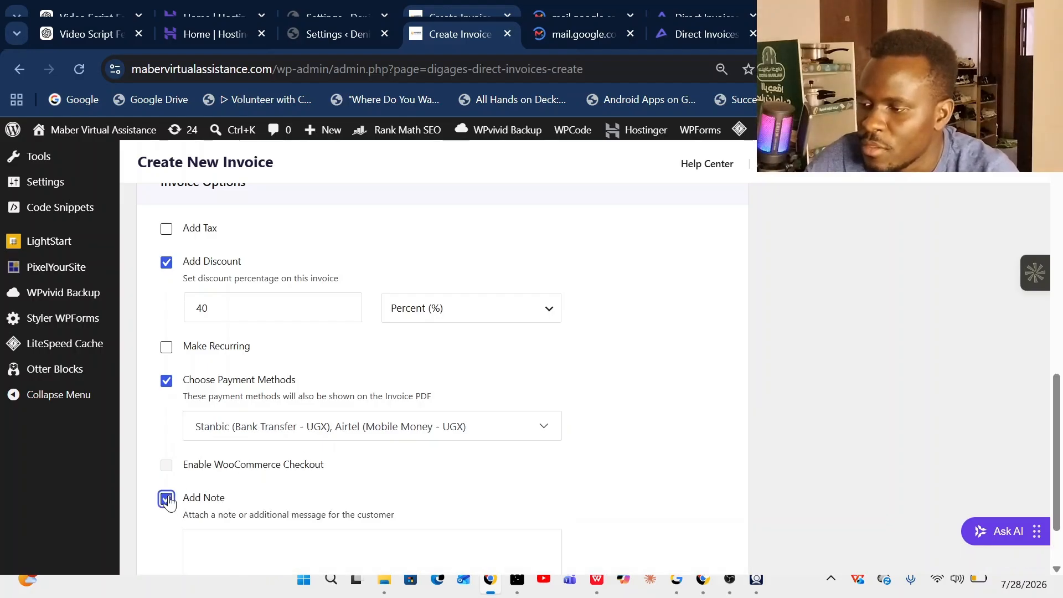
{"action": "scroll", "coordinate": [353, 491], "scroll_direction": "down", "scroll_amount": 2}
{"action": "left_click", "coordinate": [325, 482]}
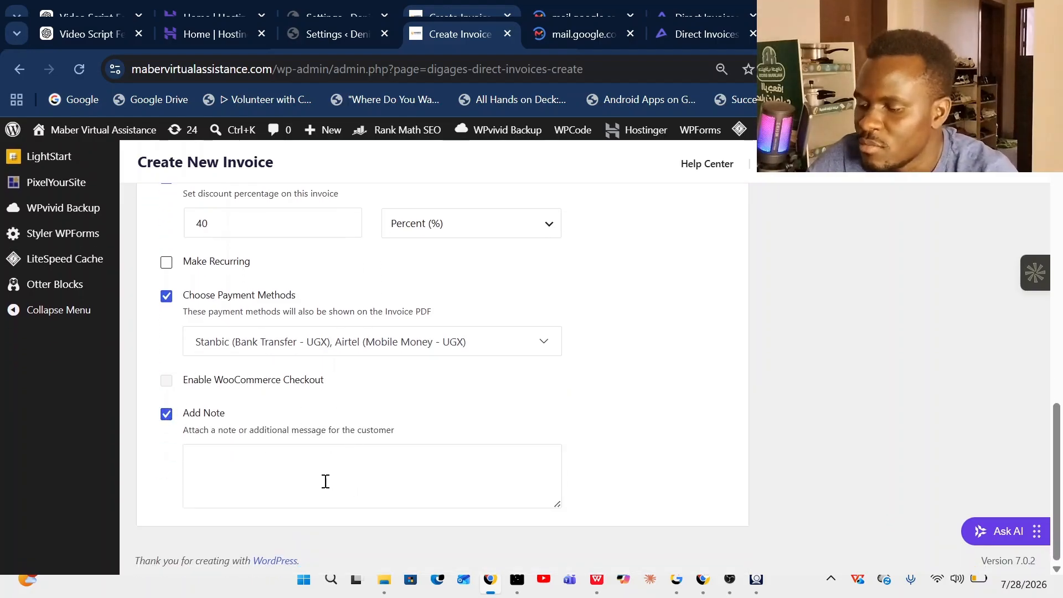
{"action": "type", "text": "Th"}
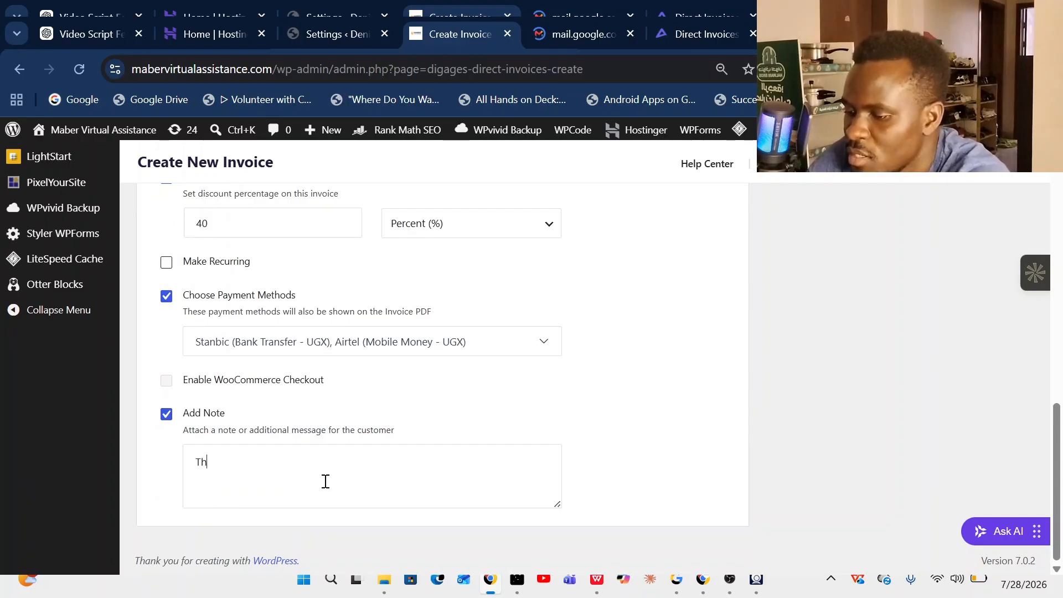
{"action": "type", "text": "is ia"}
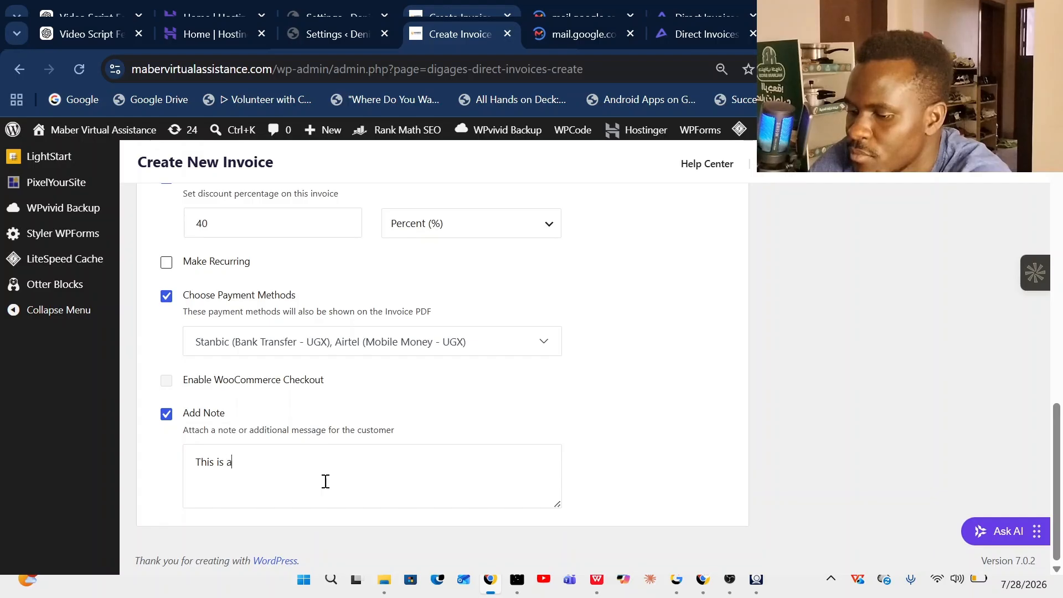
{"action": "type", "text": "n in"}
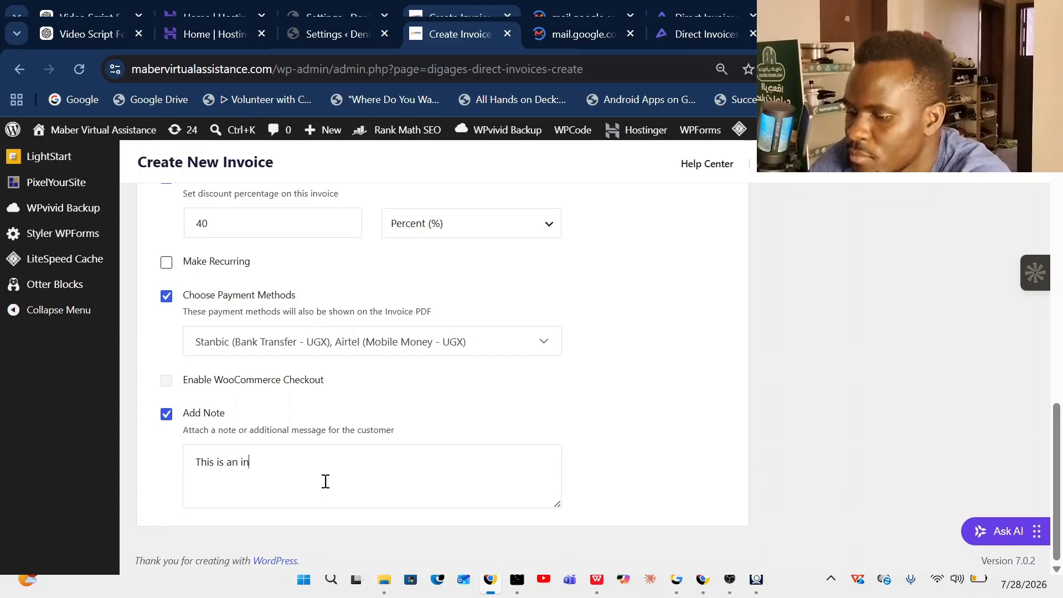
{"action": "type", "text": "vove"}
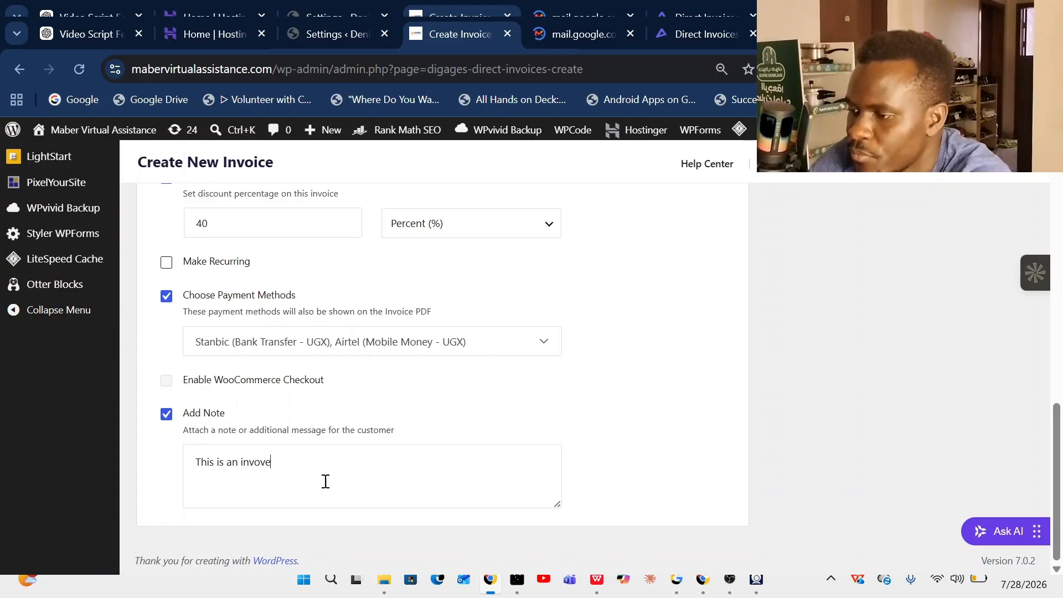
{"action": "key", "text": "BackSpace"}
{"action": "key", "text": "BackSpace"}
{"action": "type", "text": "ice "}
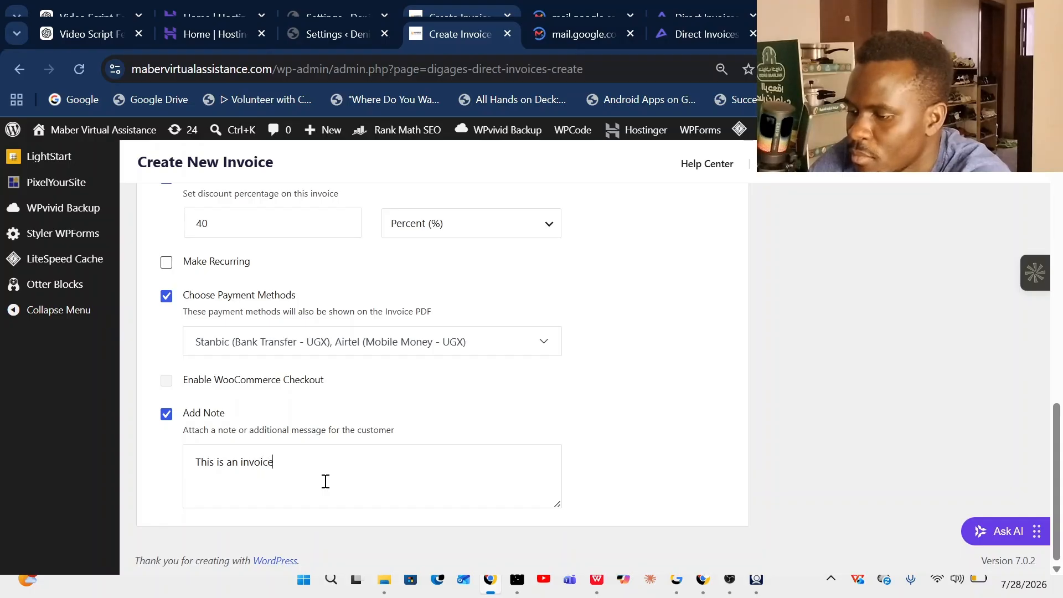
{"action": "type", "text": "for the "}
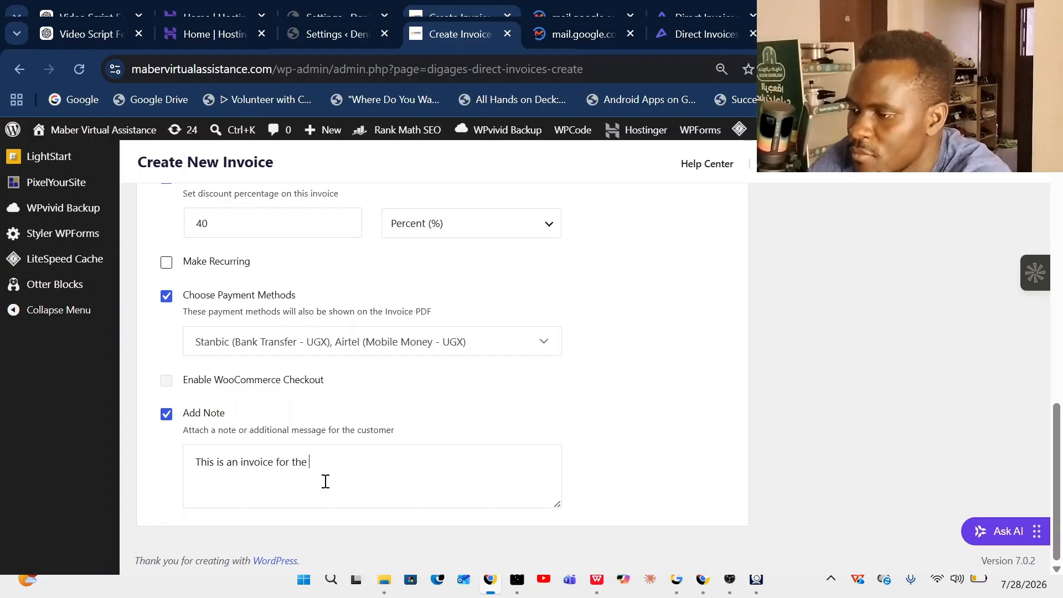
{"action": "type", "text": "service"}
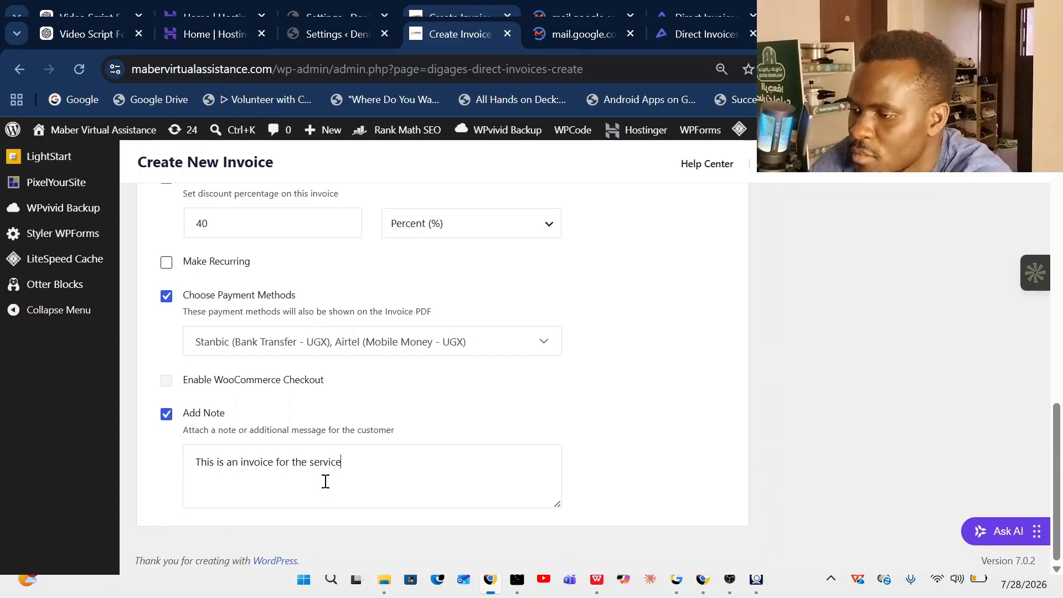
{"action": "type", "text": "s i rendered"}
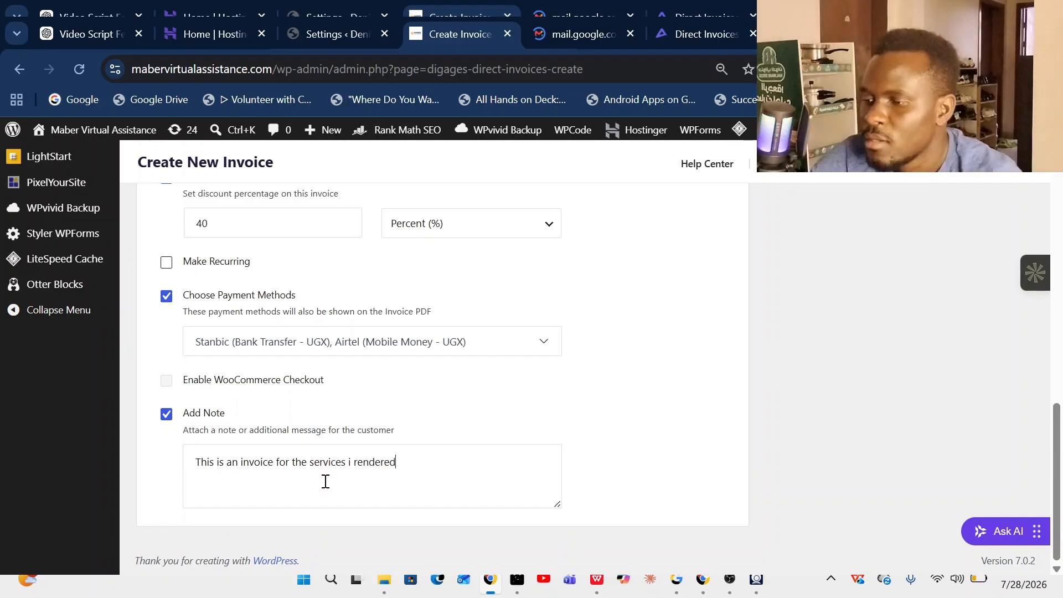
- Attempt to email the unsaved invoice and dismiss the save-first warning
{"action": "scroll", "coordinate": [522, 403], "scroll_direction": "up", "scroll_amount": 15}
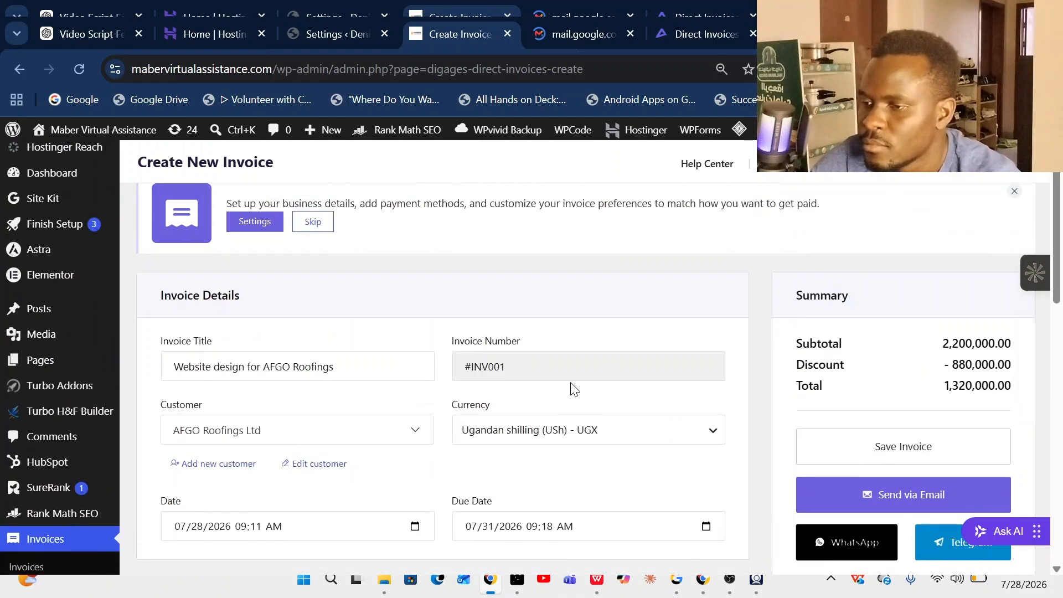
{"action": "scroll", "coordinate": [569, 384], "scroll_direction": "down", "scroll_amount": 15}
{"action": "scroll", "coordinate": [487, 447], "scroll_direction": "up", "scroll_amount": 15}
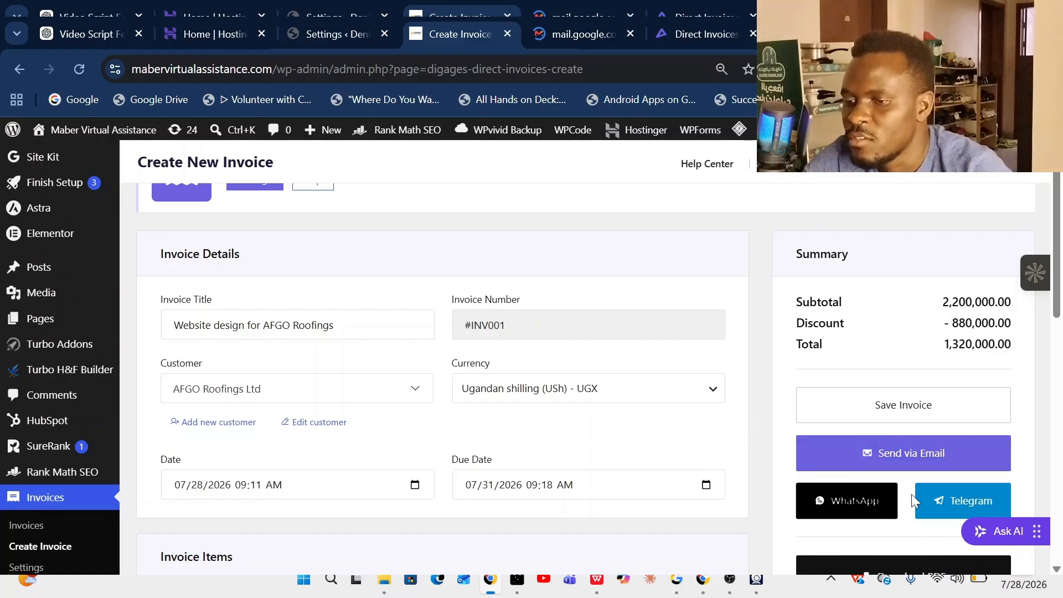
{"action": "left_click", "coordinate": [914, 454]}
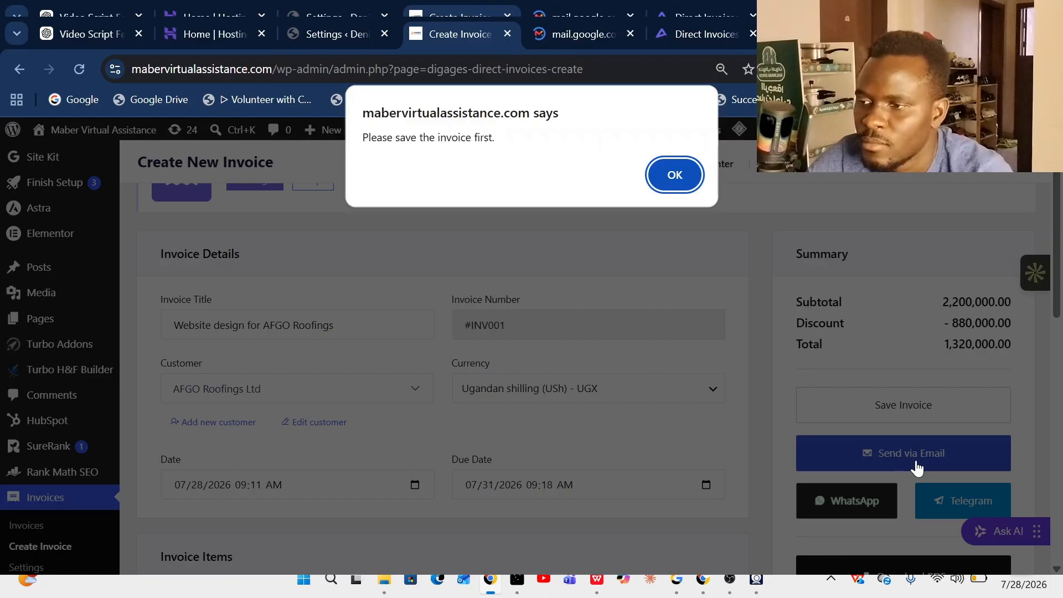
{"action": "left_click", "coordinate": [675, 175]}
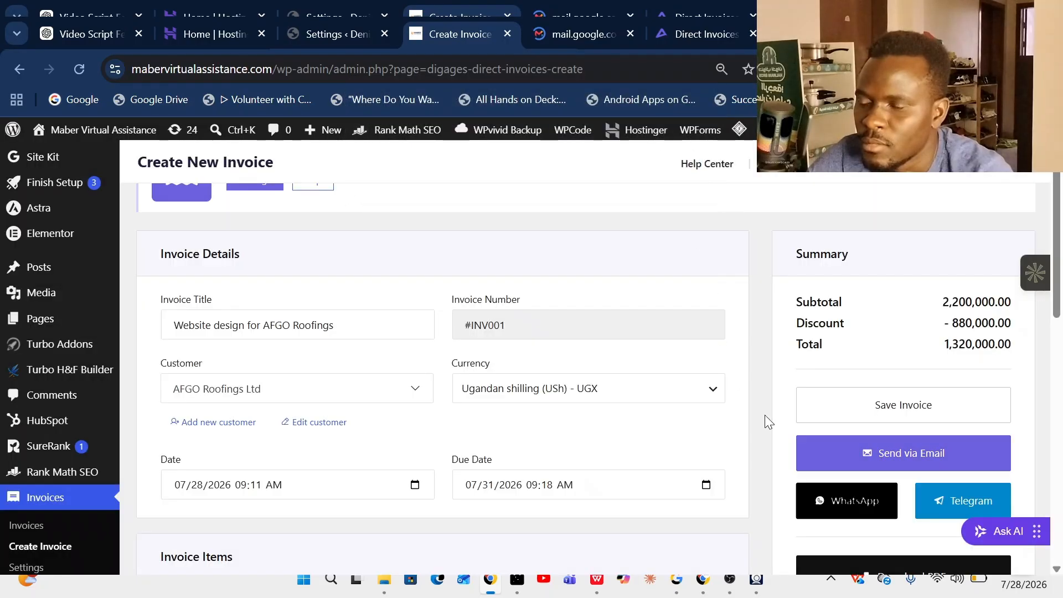
- Save invoice INV001 and email it with the PDF attached to AFGO Roofings Ltd
{"action": "scroll", "coordinate": [788, 430], "scroll_direction": "down", "scroll_amount": 8}
{"action": "scroll", "coordinate": [612, 470], "scroll_direction": "down", "scroll_amount": 4}
{"action": "scroll", "coordinate": [540, 465], "scroll_direction": "up", "scroll_amount": 12}
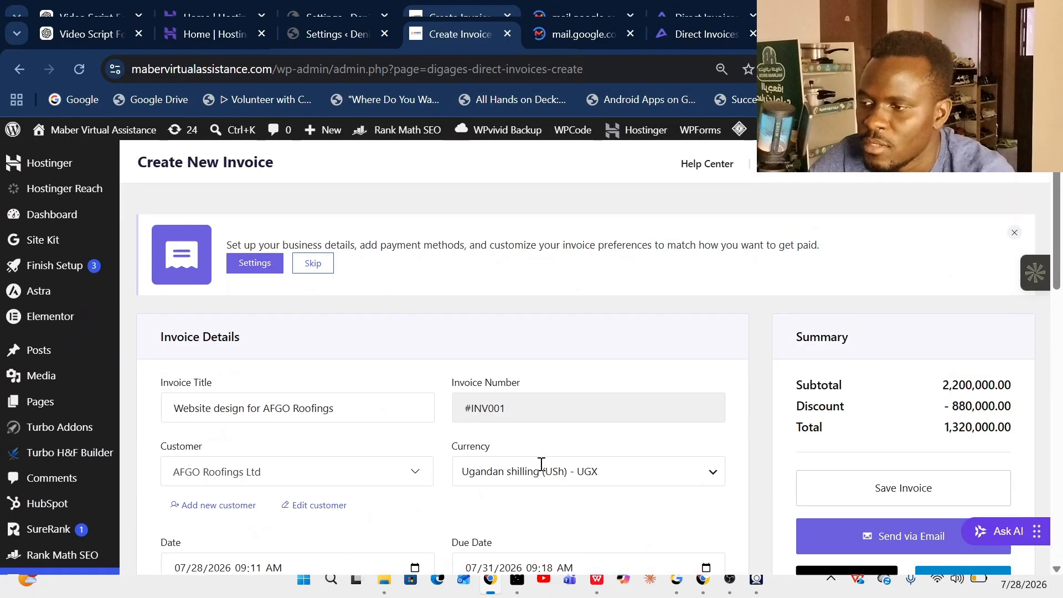
{"action": "scroll", "coordinate": [820, 470], "scroll_direction": "down", "scroll_amount": 3}
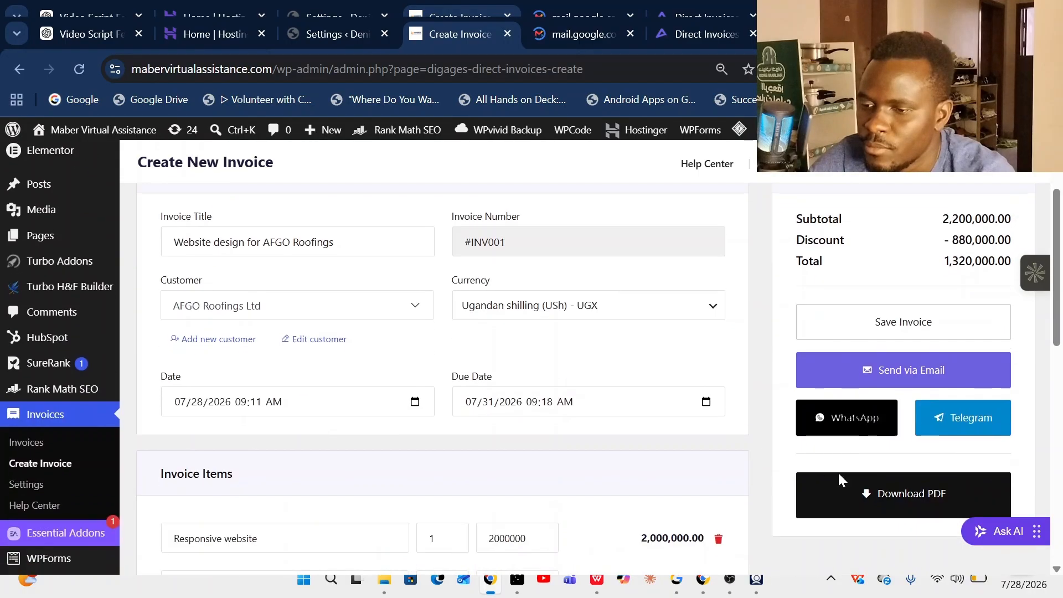
{"action": "left_click", "coordinate": [908, 326]}
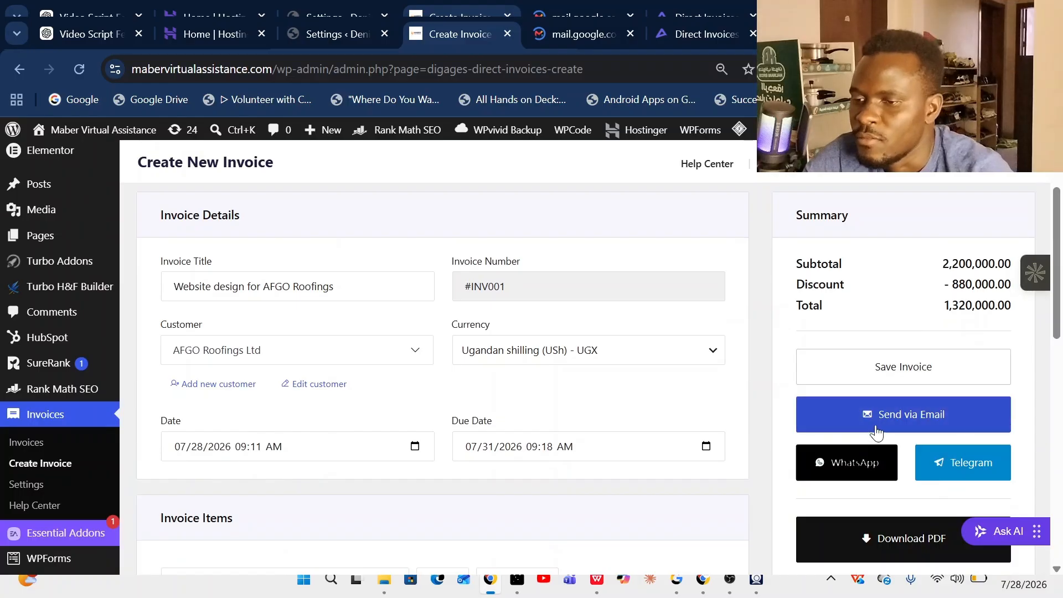
{"action": "left_click", "coordinate": [875, 429]}
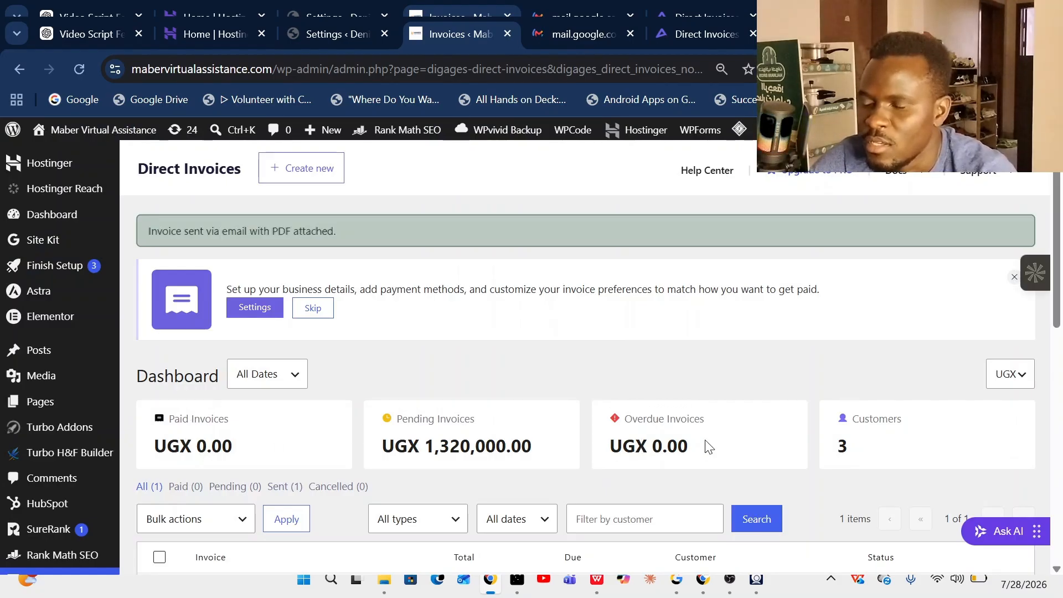
- Confirm #INV001 is marked Sent to AFGO Roofings Ltd, then switch to the Gmail tab
{"action": "scroll", "coordinate": [706, 446], "scroll_direction": "down", "scroll_amount": 3}
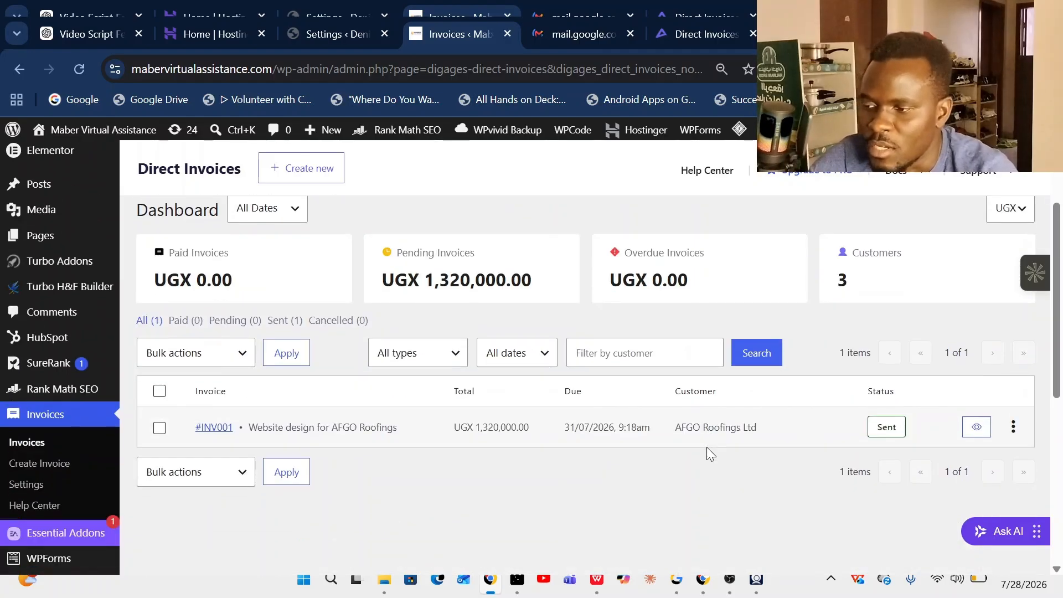
{"action": "left_click", "coordinate": [731, 579]}
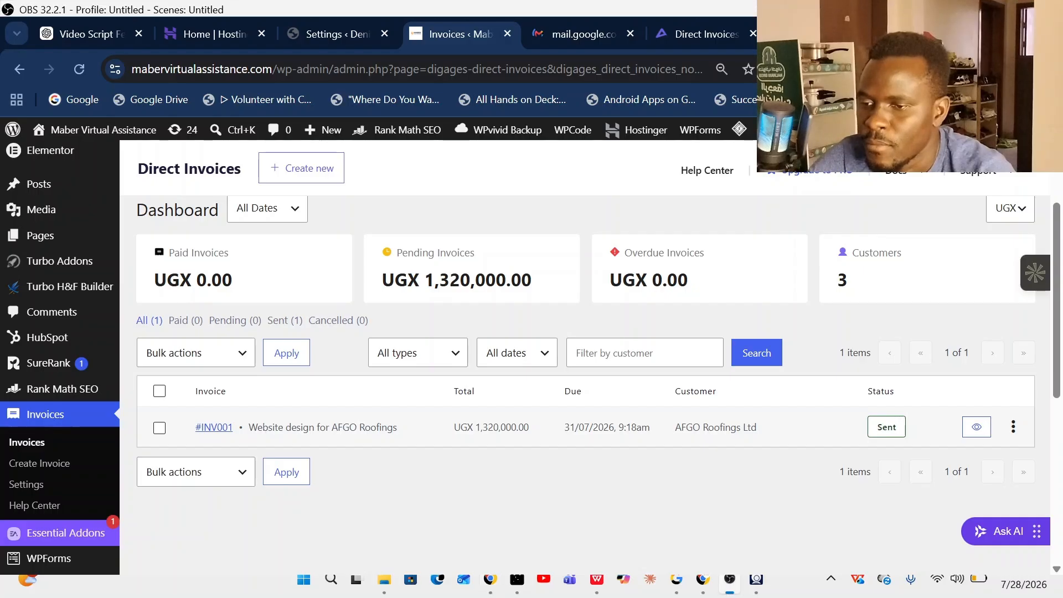
{"action": "key", "text": "ctrl+Tab"}
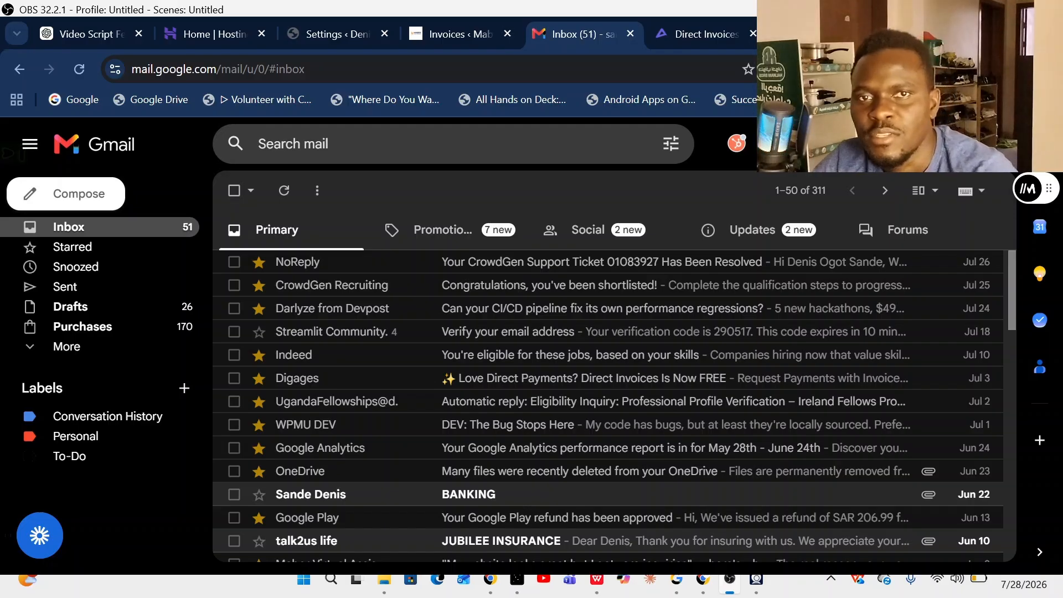
- Open the 'Invoice from Maber Virtual Assistance' email under Updates and review #INV001, UGX 1,320,000.00, due 31 July 2026
{"action": "left_click", "coordinate": [734, 588]}
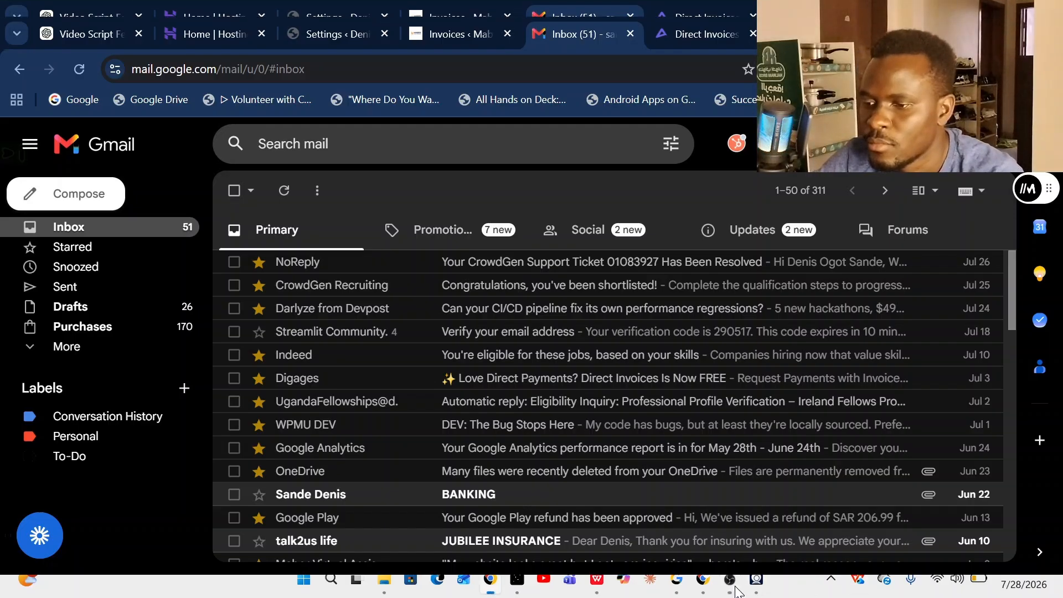
{"action": "left_click", "coordinate": [790, 233]}
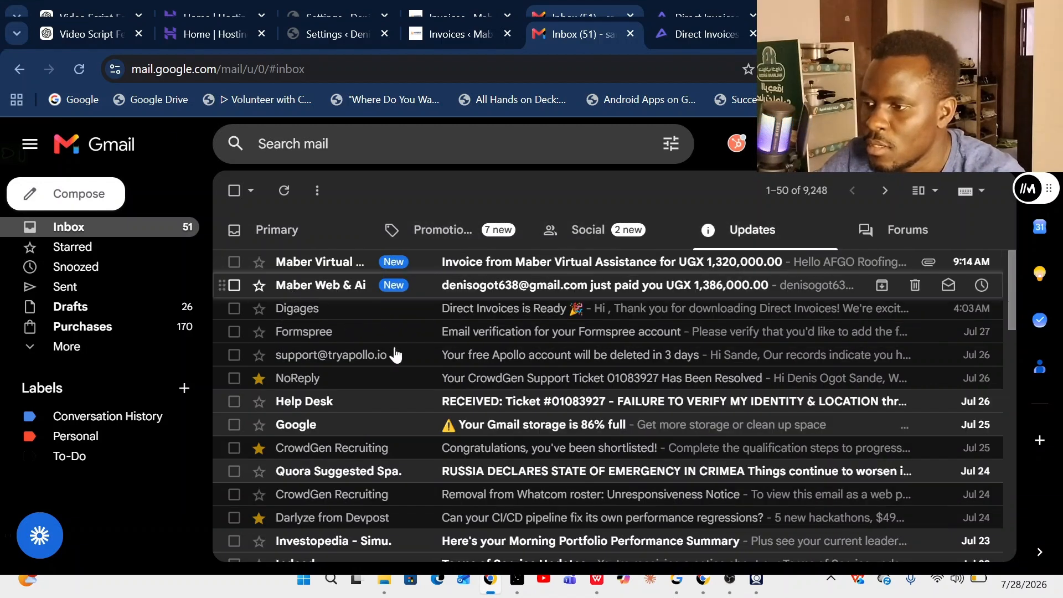
{"action": "left_click", "coordinate": [540, 273]}
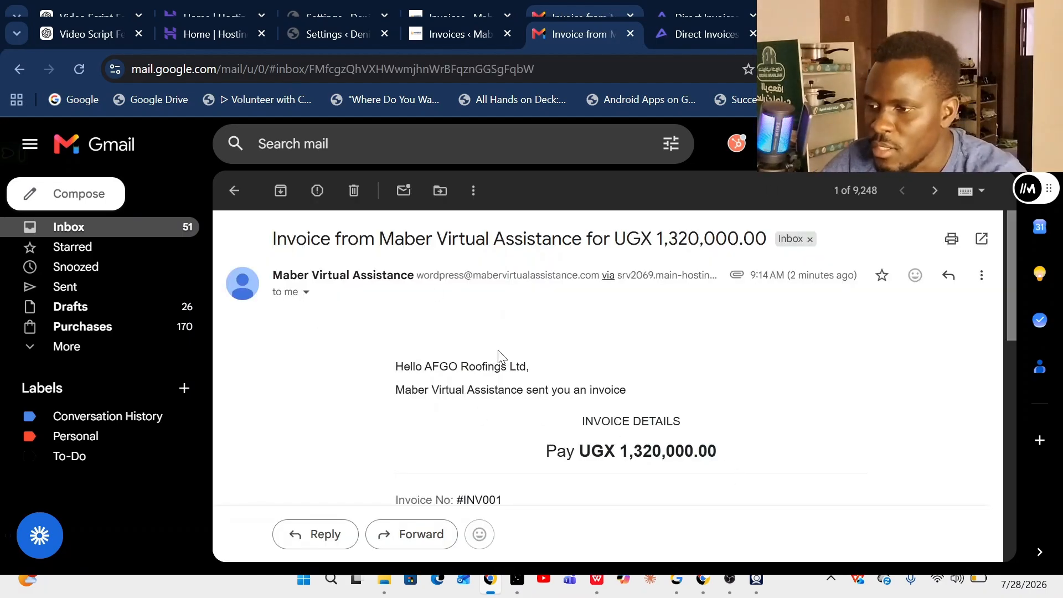
{"action": "scroll", "coordinate": [485, 339], "scroll_direction": "down", "scroll_amount": 1}
{"action": "scroll", "coordinate": [484, 339], "scroll_direction": "up", "scroll_amount": 1}
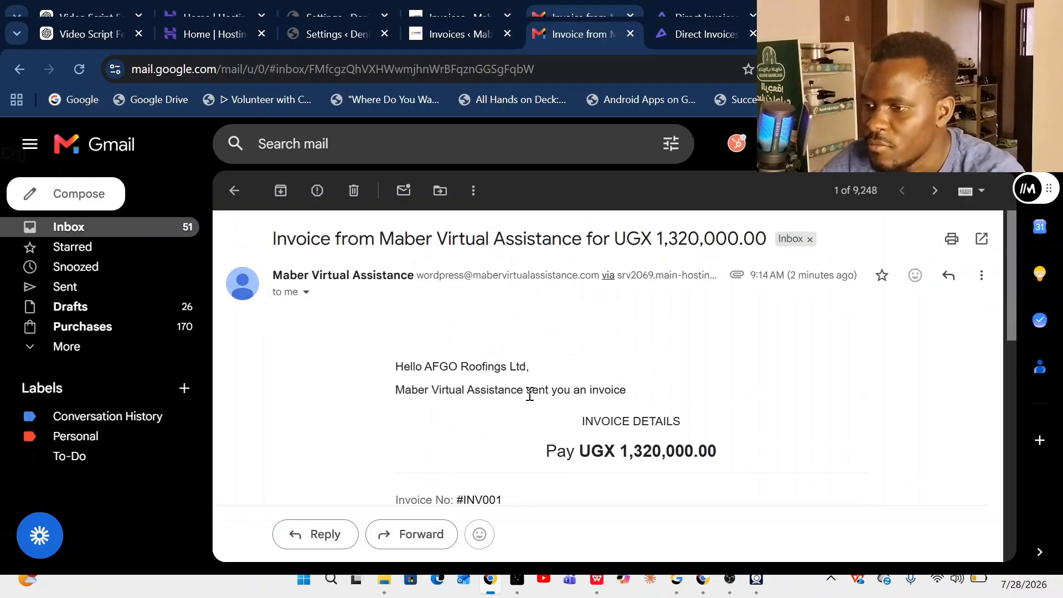
{"action": "scroll", "coordinate": [718, 418], "scroll_direction": "down", "scroll_amount": 1}
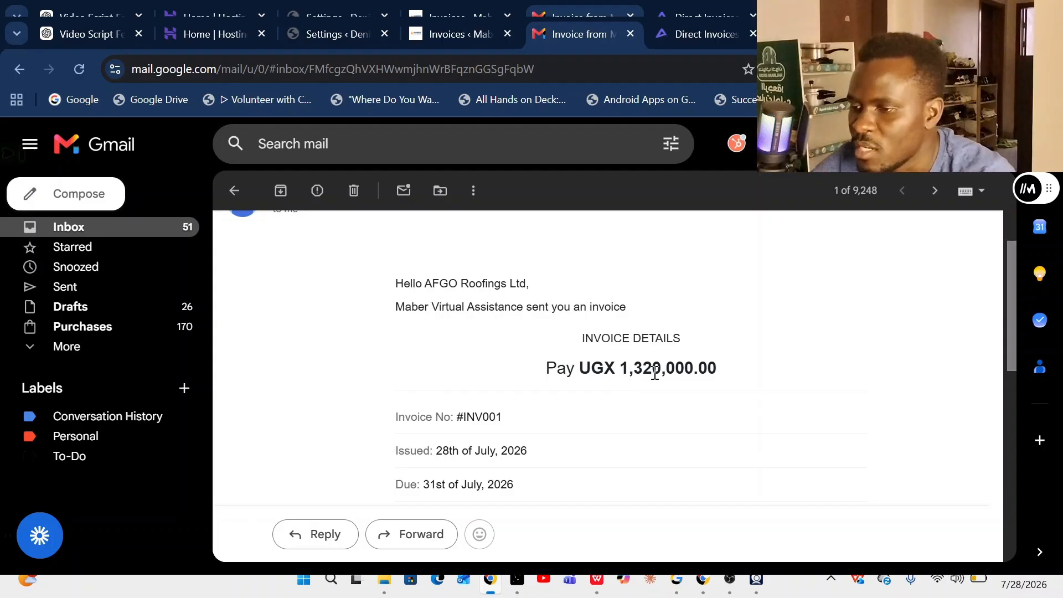
{"action": "scroll", "coordinate": [619, 386], "scroll_direction": "down", "scroll_amount": 3}
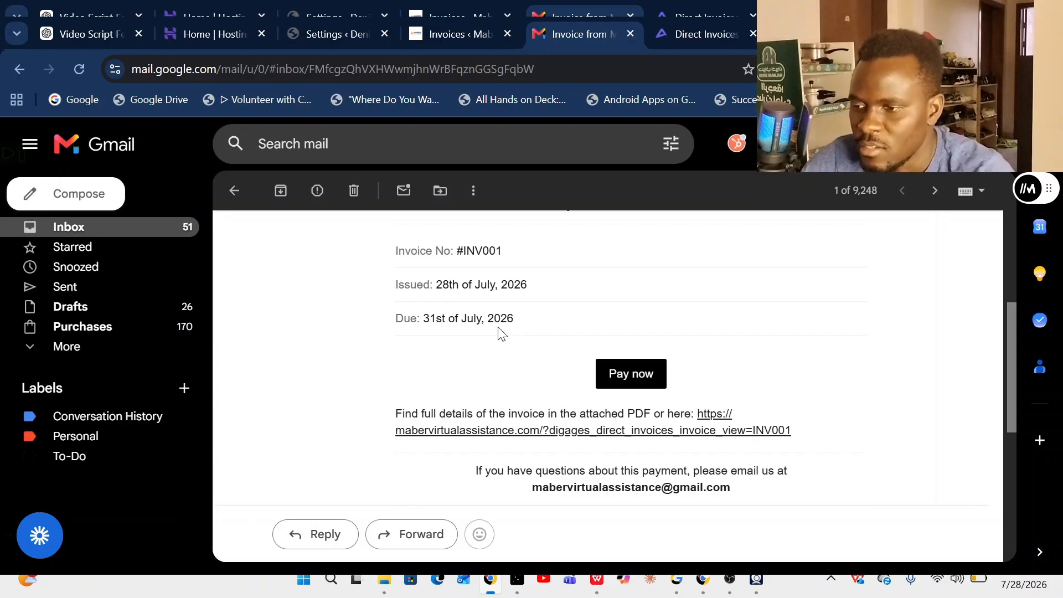
- On INV001's online pay page, view the Airtel mobile money details and report the money as sent
{"action": "left_click", "coordinate": [622, 378]}
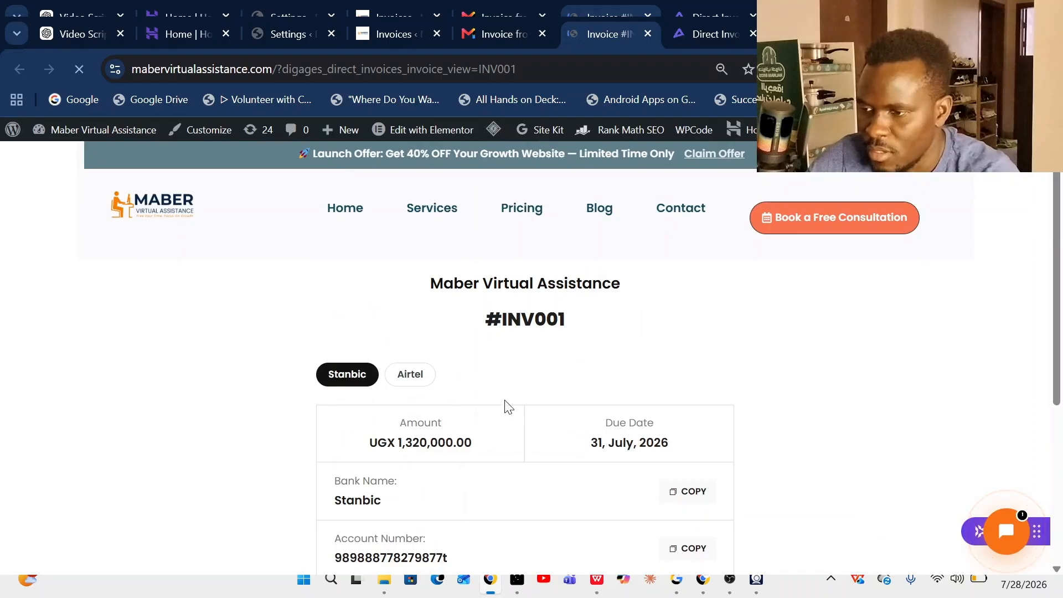
{"action": "scroll", "coordinate": [476, 379], "scroll_direction": "down", "scroll_amount": 3}
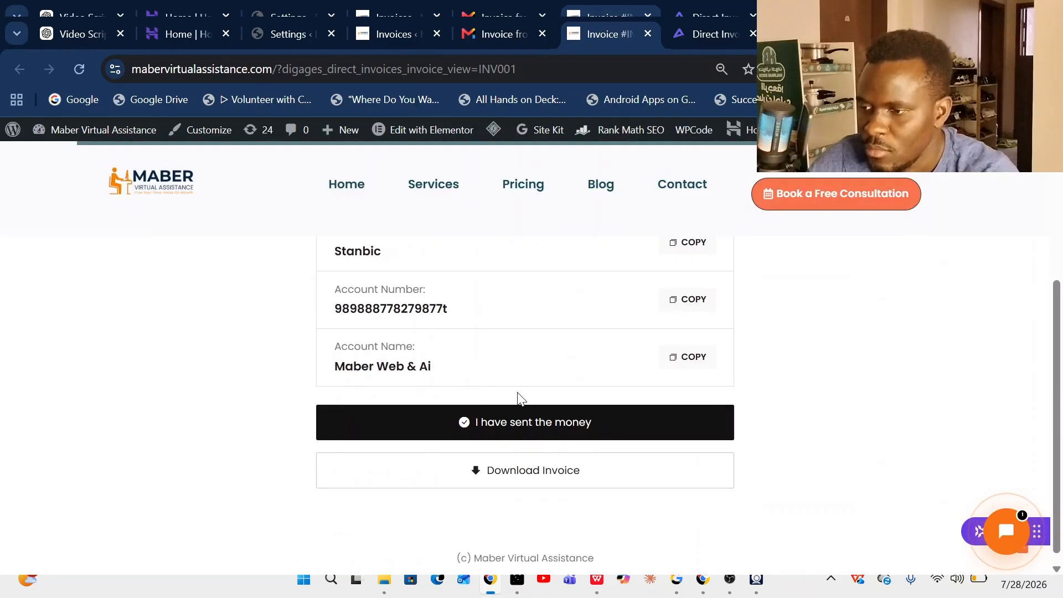
{"action": "scroll", "coordinate": [516, 410], "scroll_direction": "up", "scroll_amount": 5}
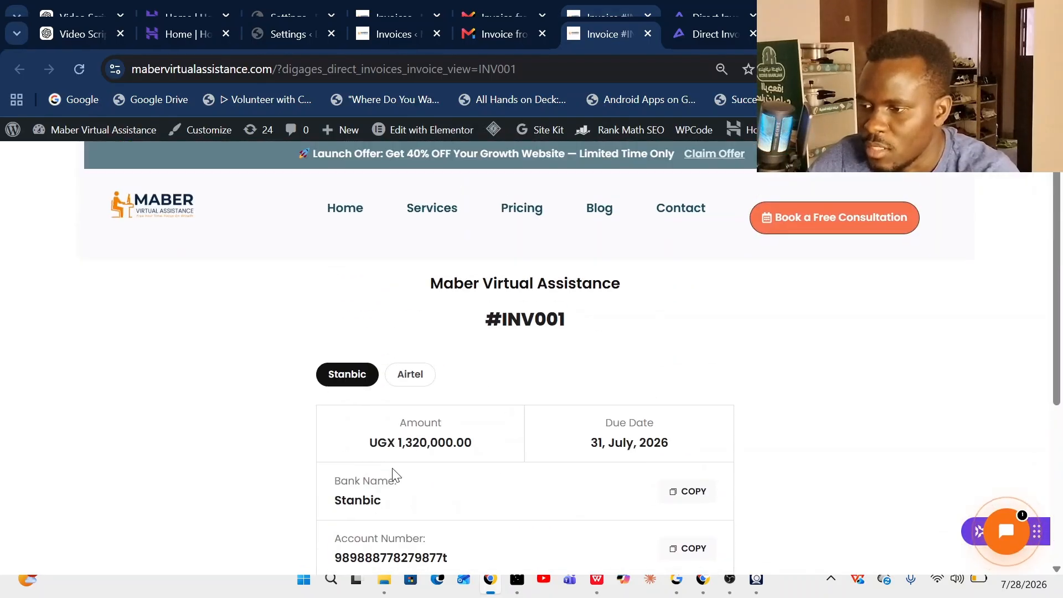
{"action": "scroll", "coordinate": [486, 469], "scroll_direction": "down", "scroll_amount": 3}
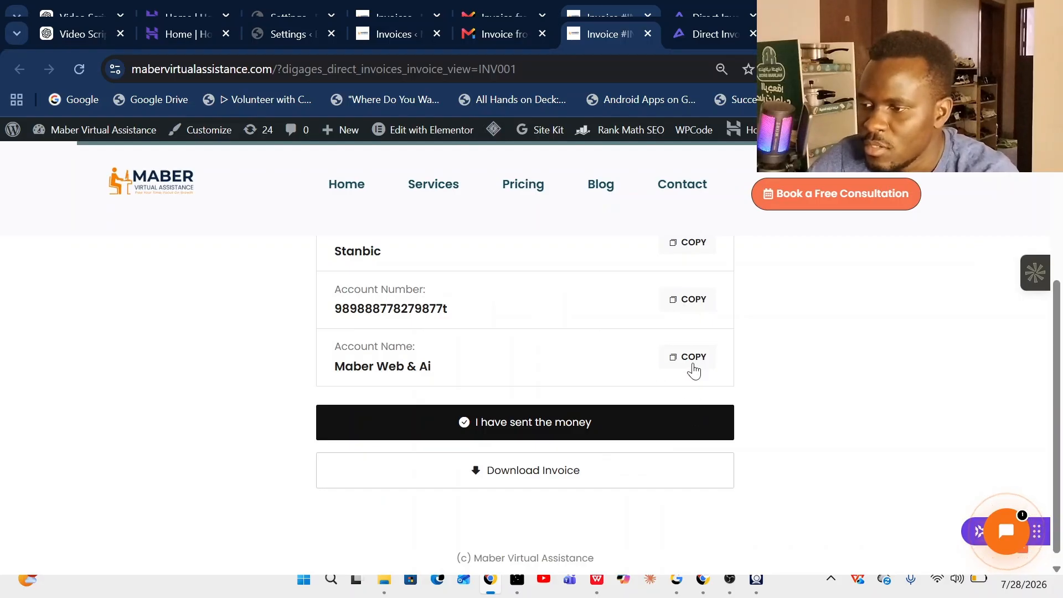
{"action": "scroll", "coordinate": [504, 340], "scroll_direction": "up", "scroll_amount": 2}
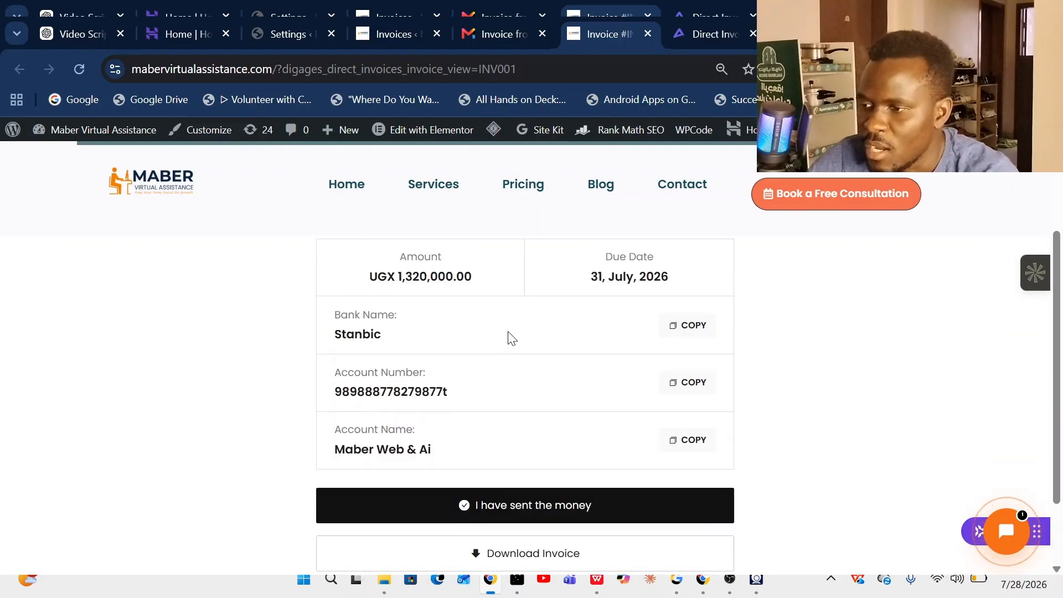
{"action": "scroll", "coordinate": [509, 336], "scroll_direction": "down", "scroll_amount": 2}
{"action": "scroll", "coordinate": [585, 349], "scroll_direction": "up", "scroll_amount": 5}
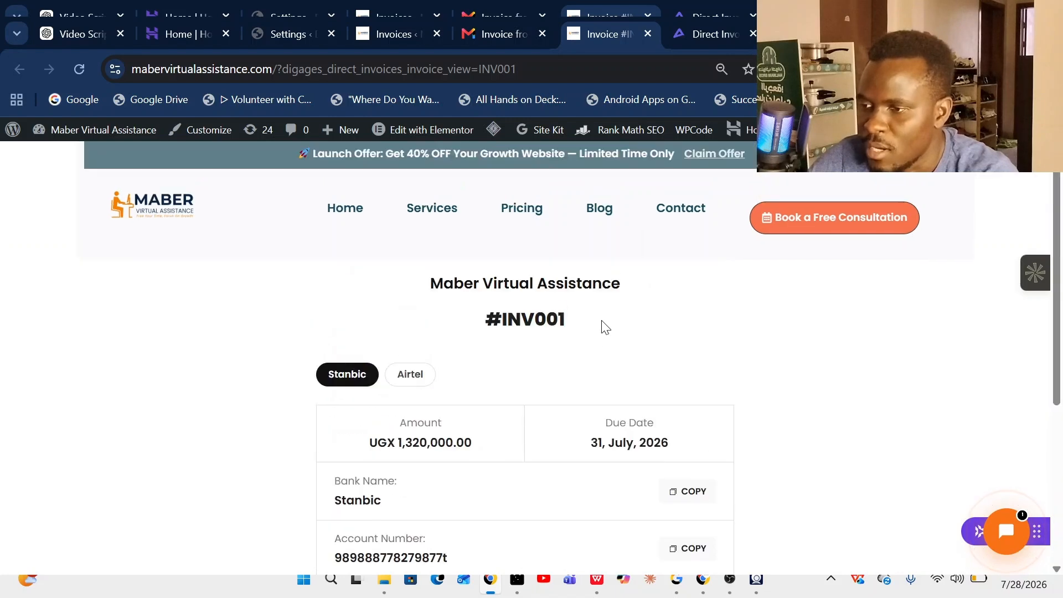
{"action": "left_click", "coordinate": [408, 375]}
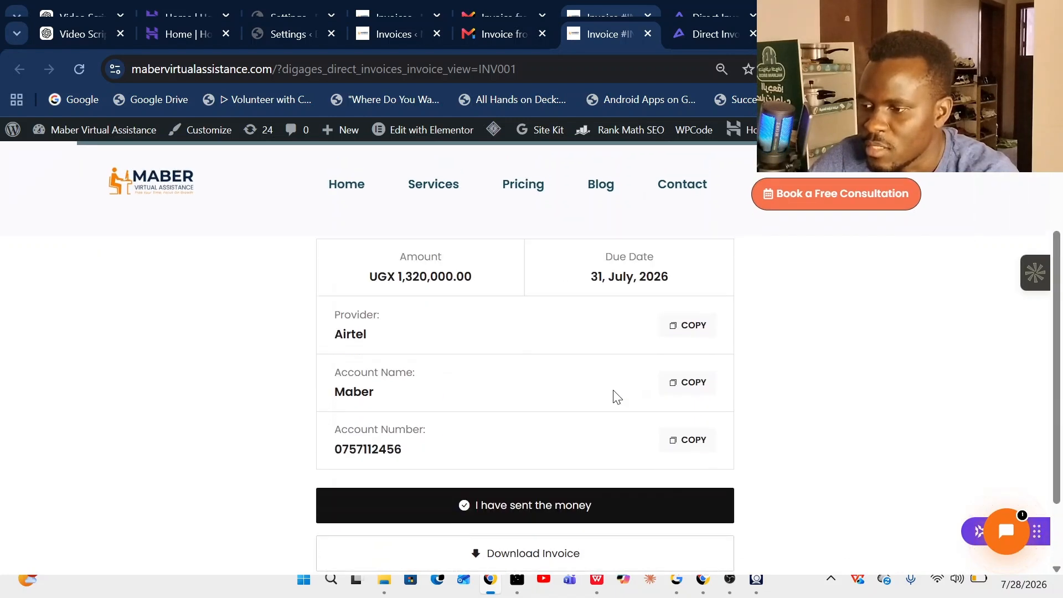
{"action": "scroll", "coordinate": [612, 390], "scroll_direction": "down", "scroll_amount": 3}
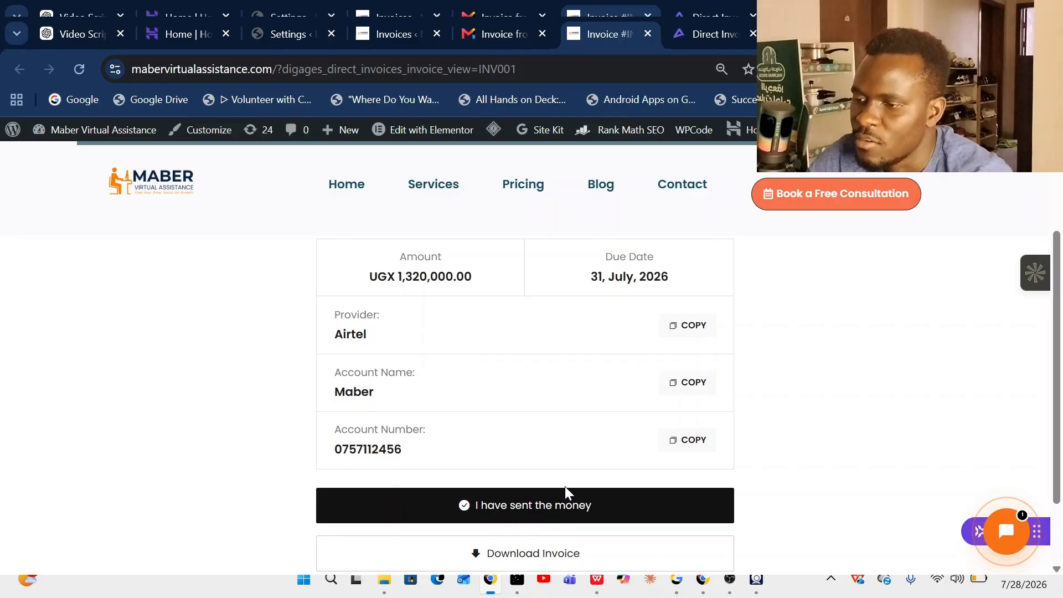
{"action": "scroll", "coordinate": [565, 486], "scroll_direction": "down", "scroll_amount": 2}
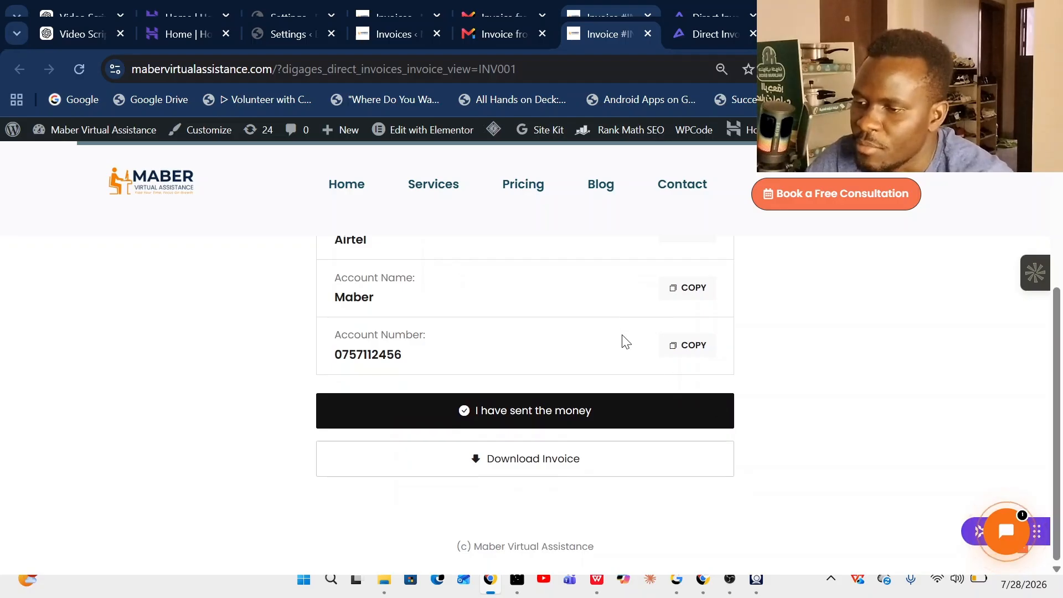
{"action": "left_click", "coordinate": [547, 416]}
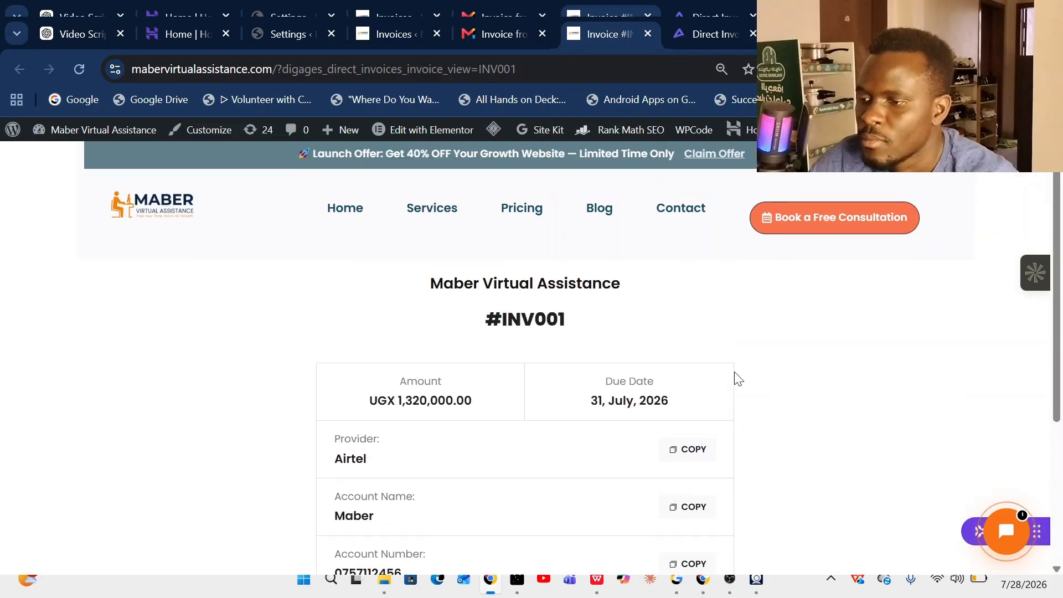
- Download the invoice as INV001.pdf
{"action": "scroll", "coordinate": [636, 461], "scroll_direction": "down", "scroll_amount": 1}
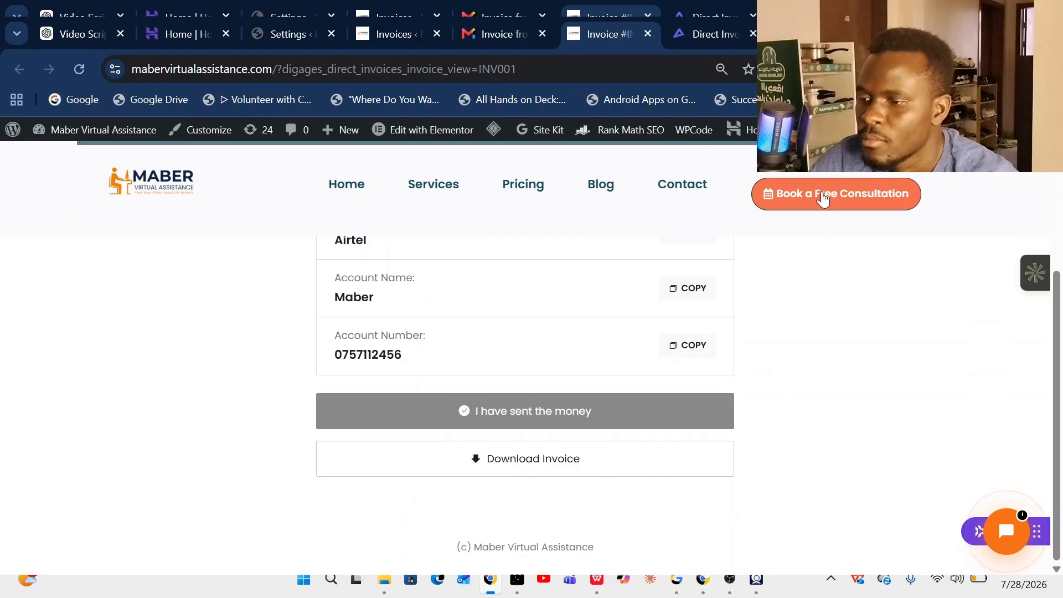
{"action": "left_click", "coordinate": [518, 457]}
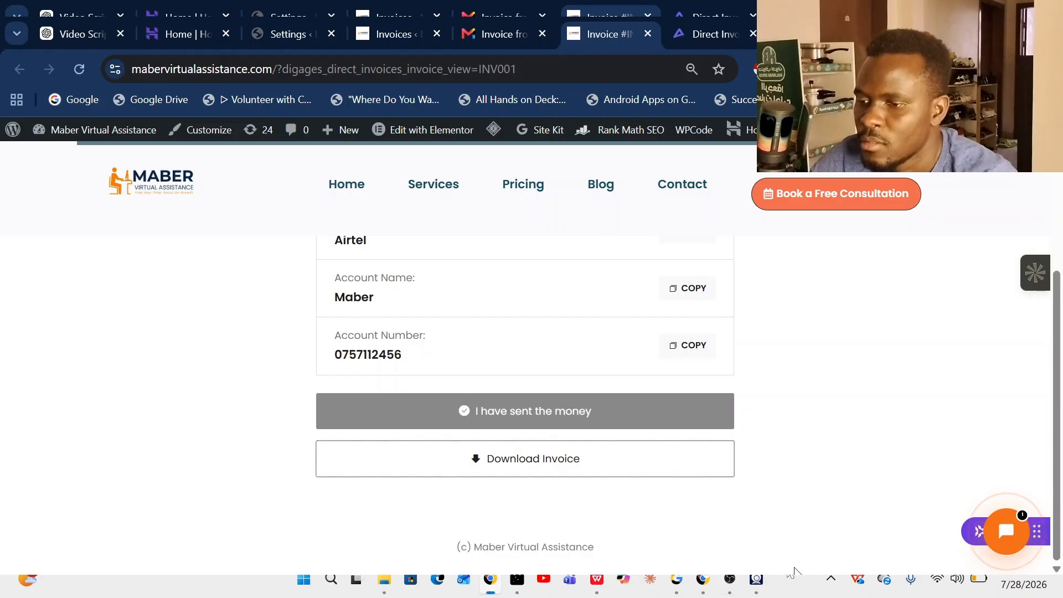
{"action": "left_click", "coordinate": [729, 579]}
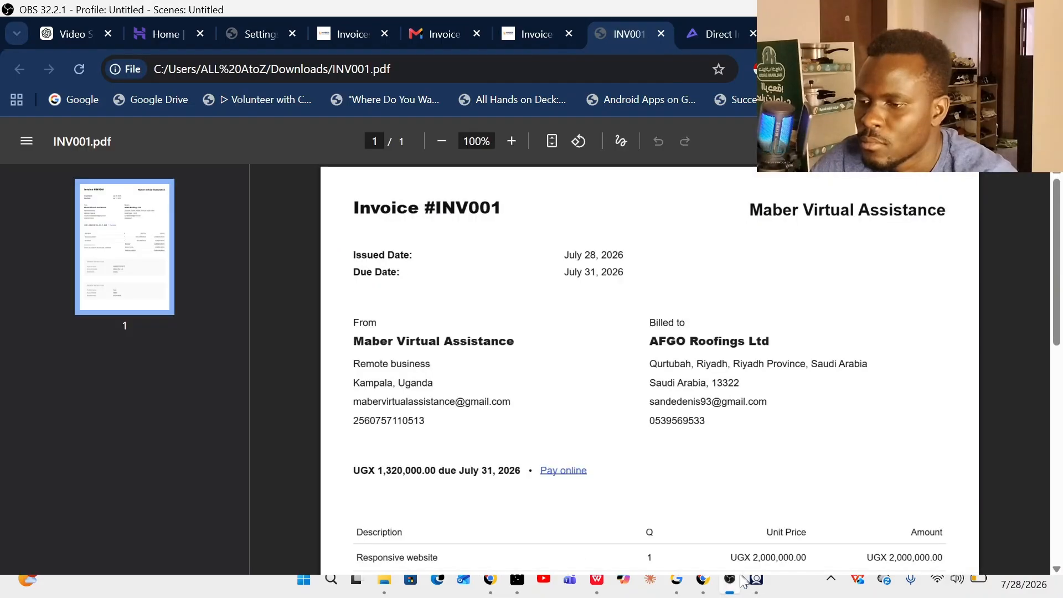
- Review INV001.pdf's AFGO Roofings Ltd billing, line items, UGX 1,320,000.00 total and payment instructions
{"action": "left_click", "coordinate": [741, 579]}
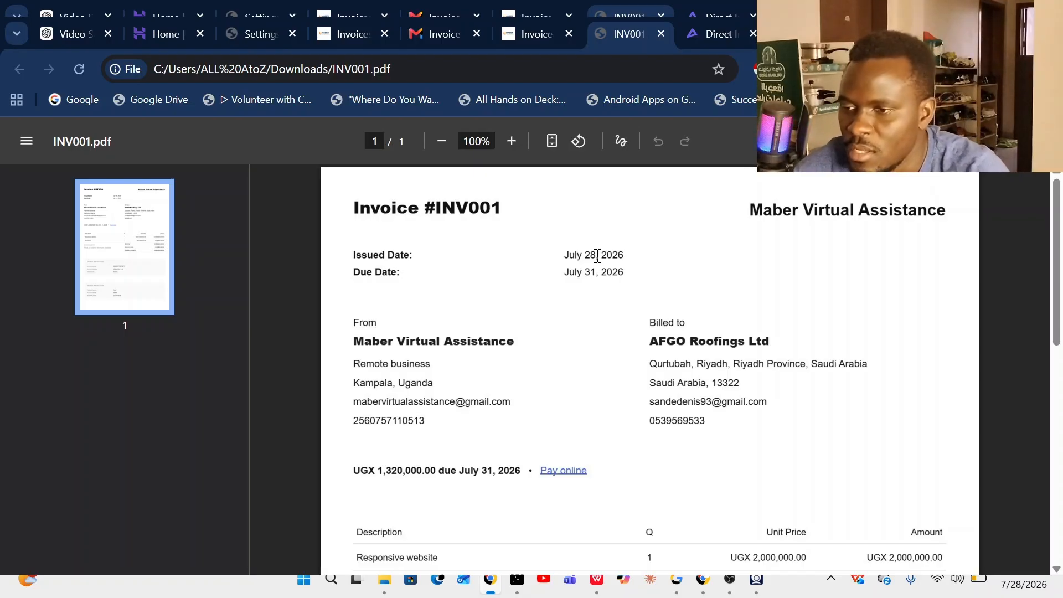
{"action": "scroll", "coordinate": [481, 293], "scroll_direction": "down", "scroll_amount": 7}
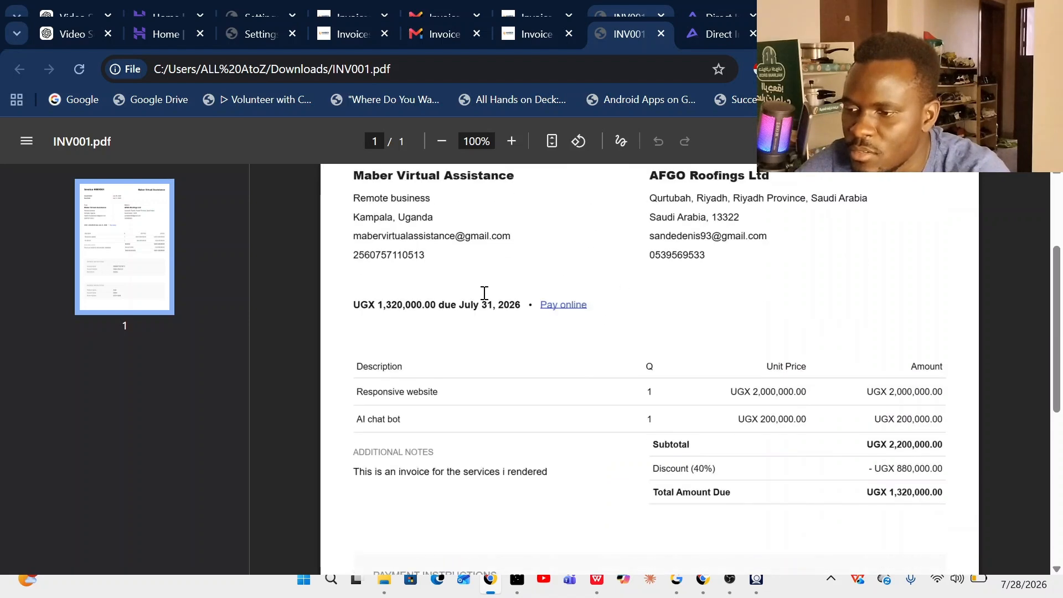
{"action": "scroll", "coordinate": [620, 329], "scroll_direction": "up", "scroll_amount": 6}
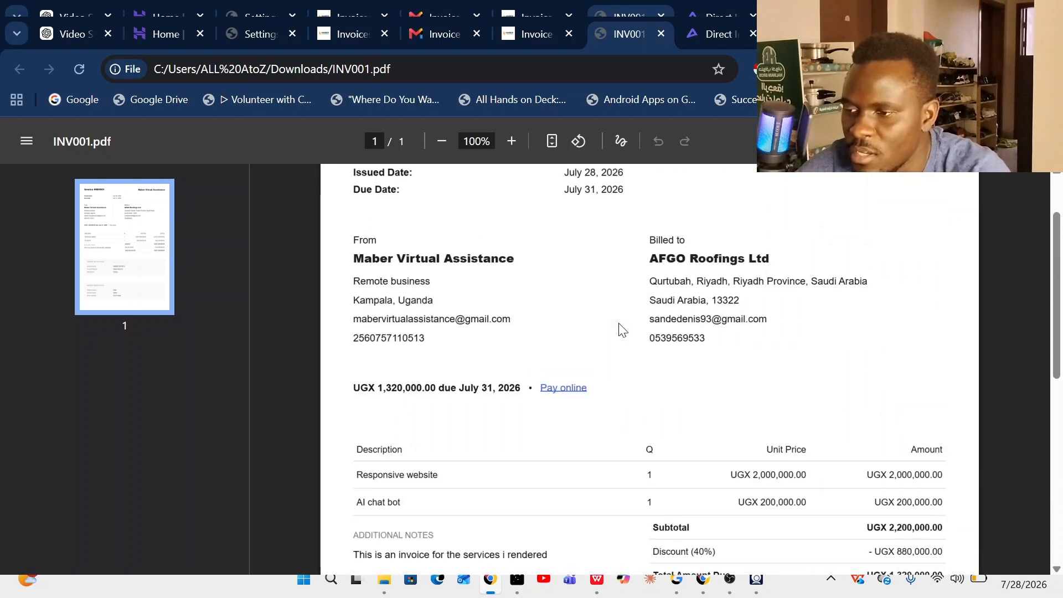
{"action": "scroll", "coordinate": [623, 332], "scroll_direction": "up", "scroll_amount": 2}
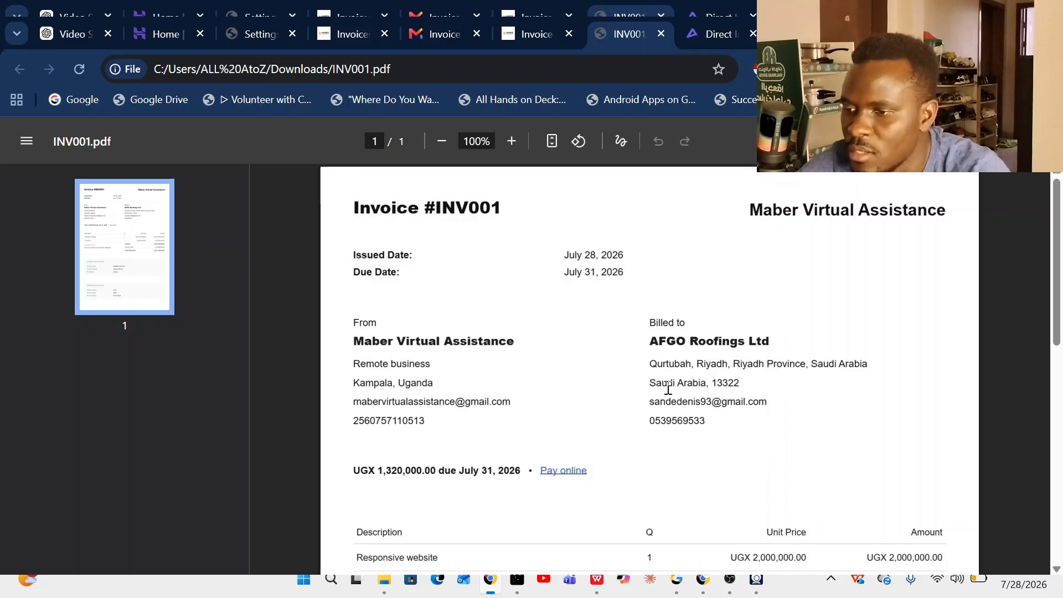
{"action": "scroll", "coordinate": [637, 404], "scroll_direction": "down", "scroll_amount": 2}
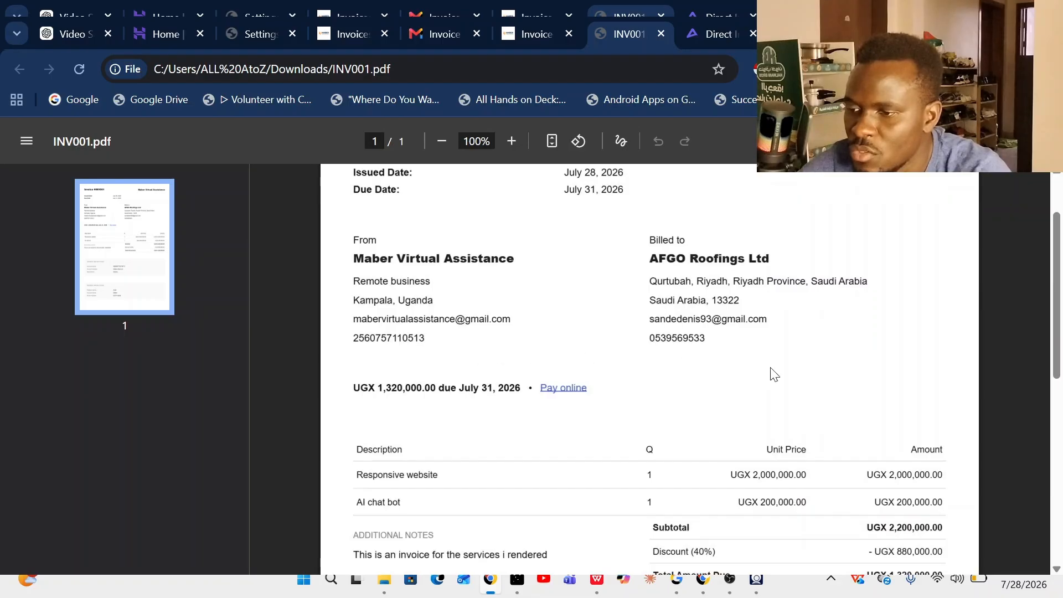
{"action": "scroll", "coordinate": [774, 374], "scroll_direction": "down", "scroll_amount": 3}
{"action": "scroll", "coordinate": [743, 361], "scroll_direction": "down", "scroll_amount": 4}
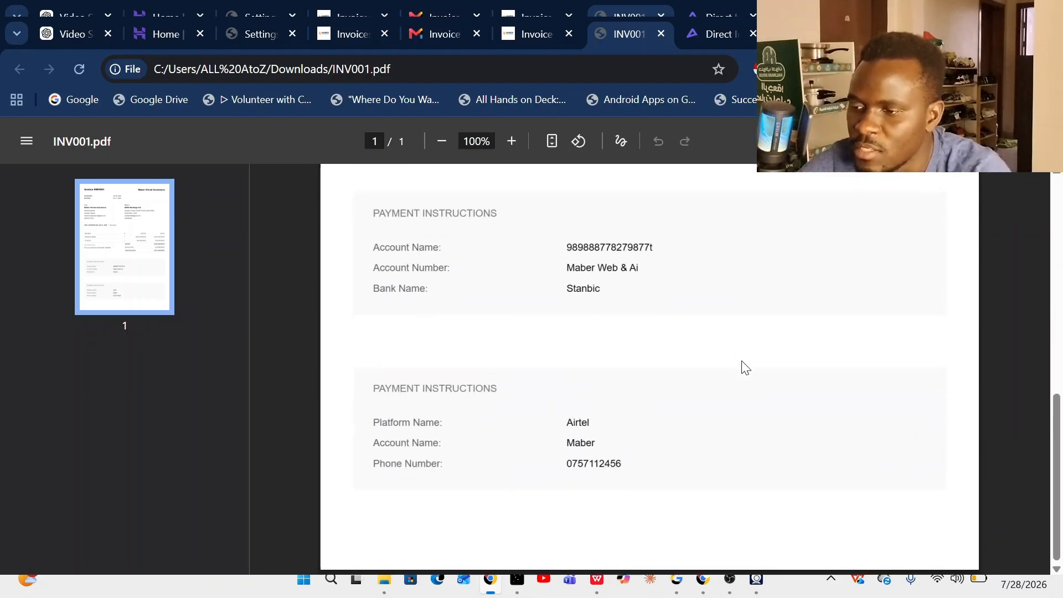
{"action": "scroll", "coordinate": [742, 366], "scroll_direction": "up", "scroll_amount": 10}
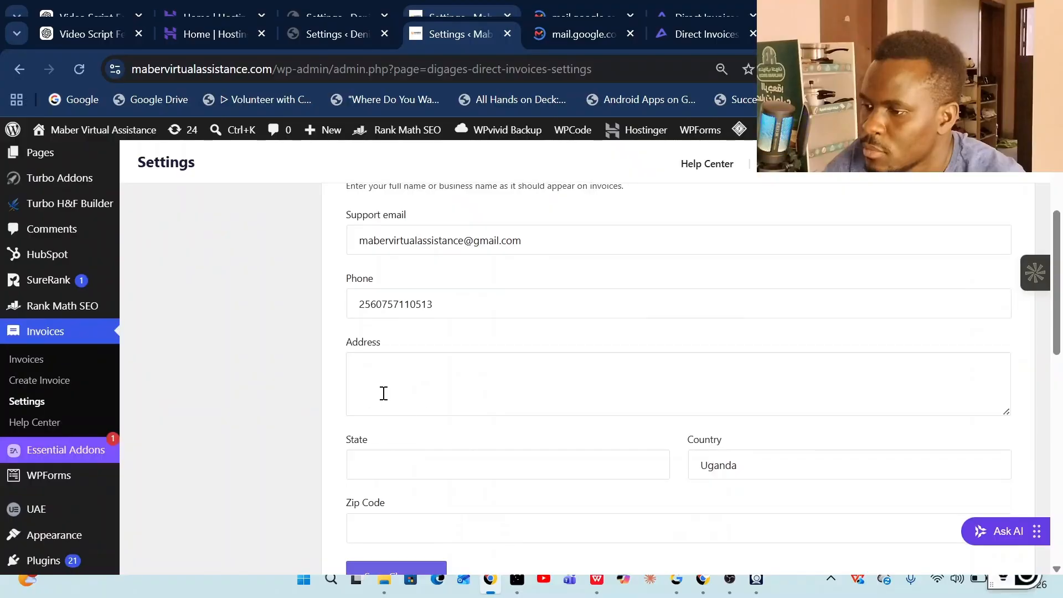
- Enter 'Remote business' as the business address in General Settings
{"action": "scroll", "coordinate": [386, 393], "scroll_direction": "up", "scroll_amount": 1}
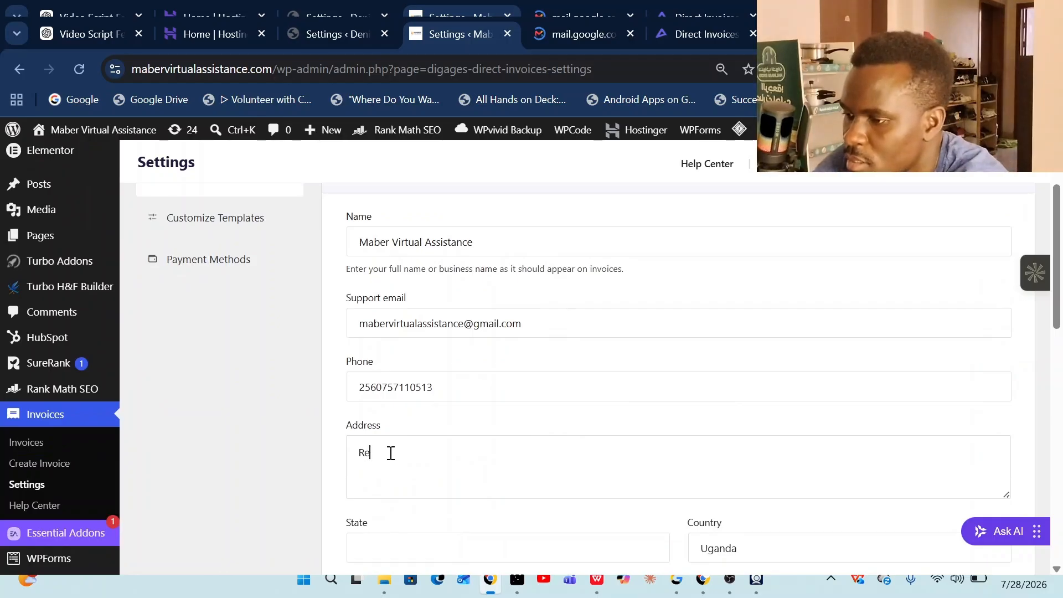
{"action": "type", "text": "ote "}
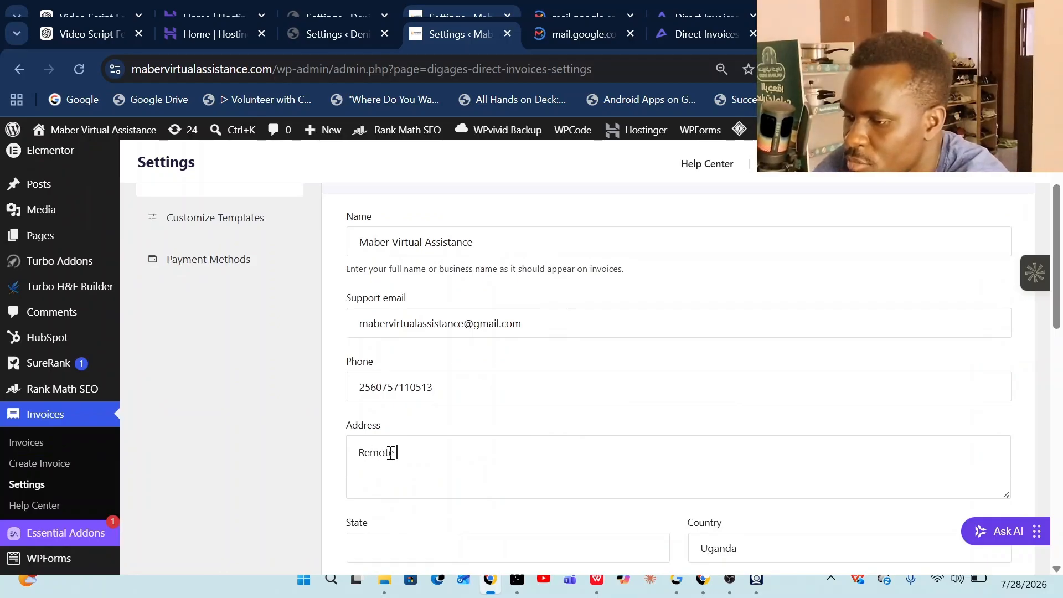
{"action": "type", "text": "bus"}
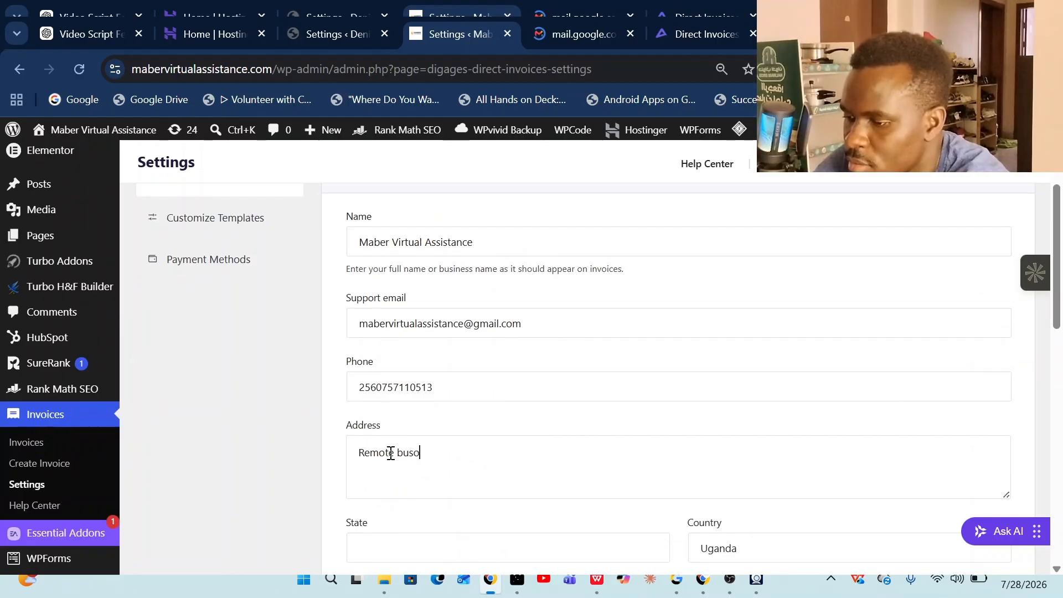
{"action": "type", "text": "iness"}
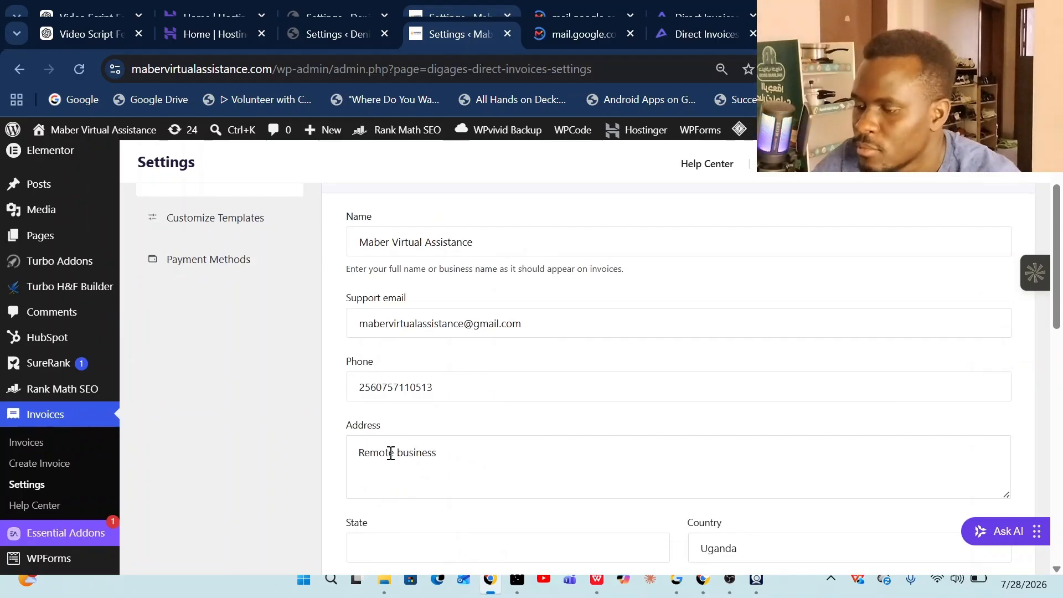
{"action": "scroll", "coordinate": [390, 453], "scroll_direction": "down", "scroll_amount": 3}
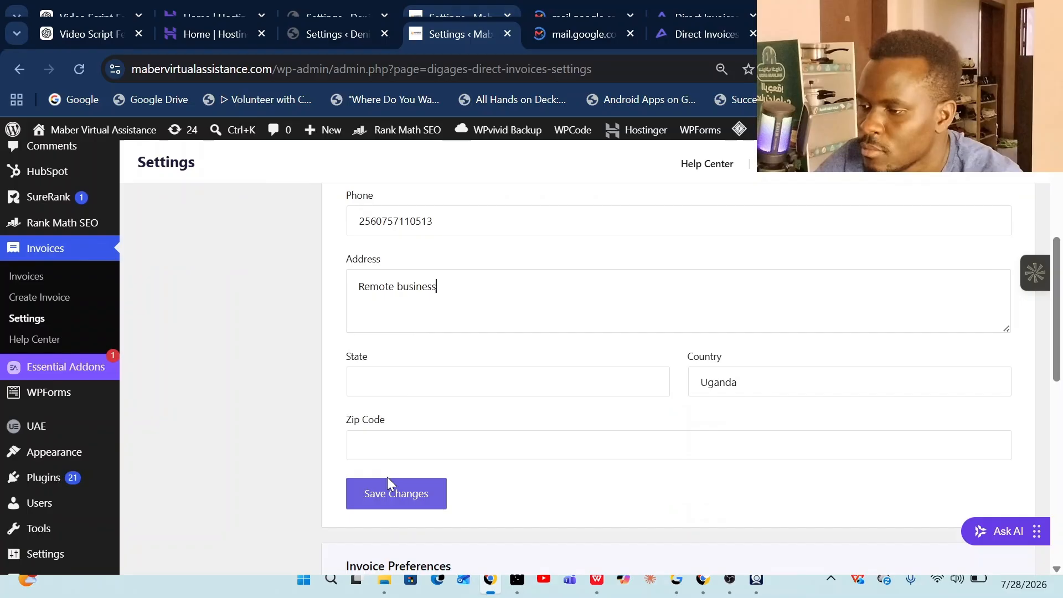
- Fill in Kampala as the business state and save the general settings
{"action": "left_click", "coordinate": [399, 379]}
{"action": "type", "text": "Kampala"}
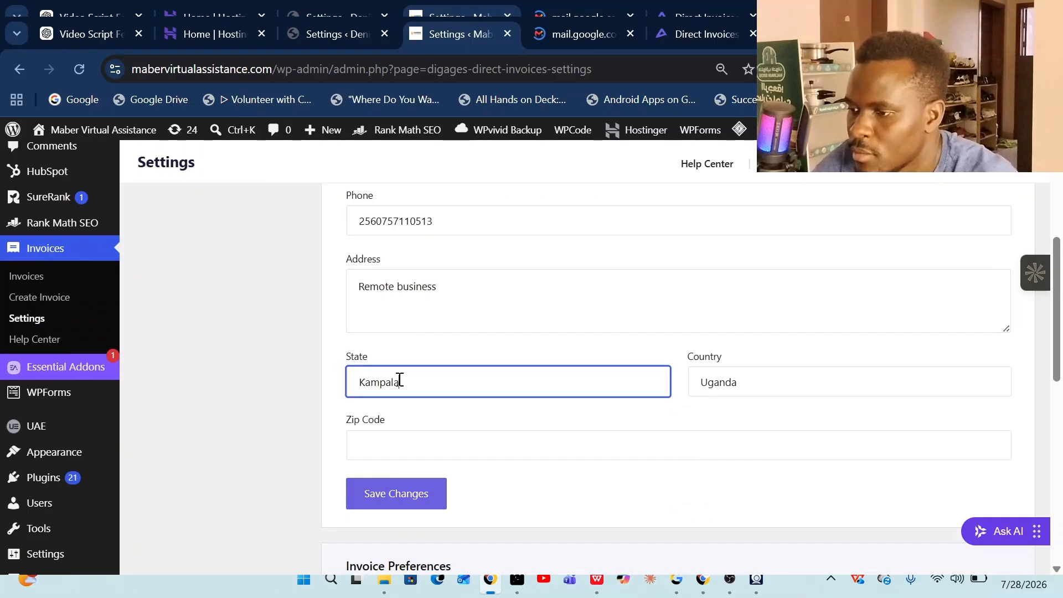
{"action": "scroll", "coordinate": [399, 380], "scroll_direction": "down", "scroll_amount": 3}
{"action": "left_click", "coordinate": [382, 328]}
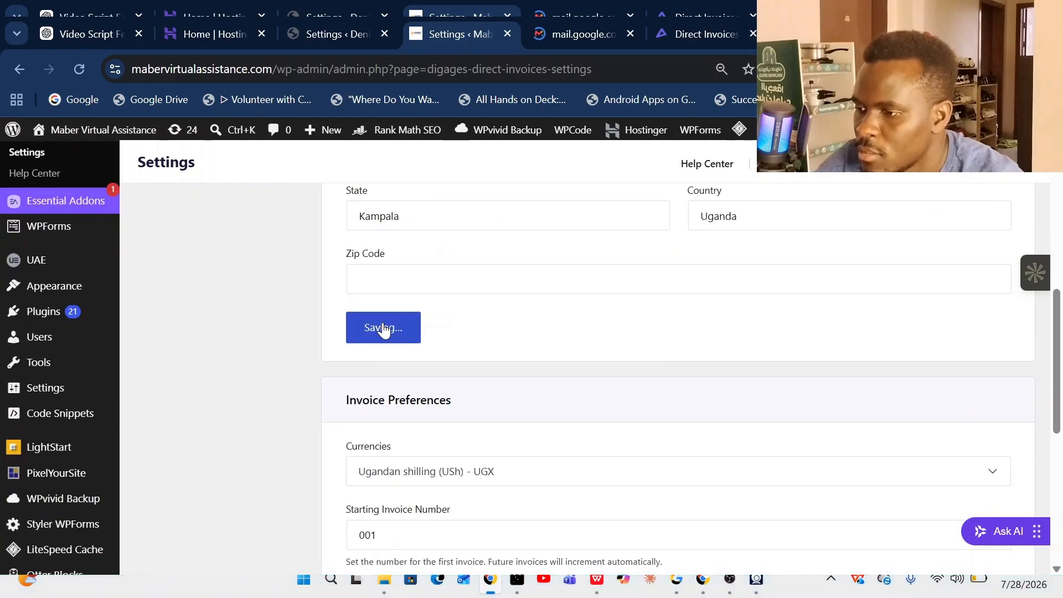
{"action": "scroll", "coordinate": [616, 342], "scroll_direction": "down", "scroll_amount": 6}
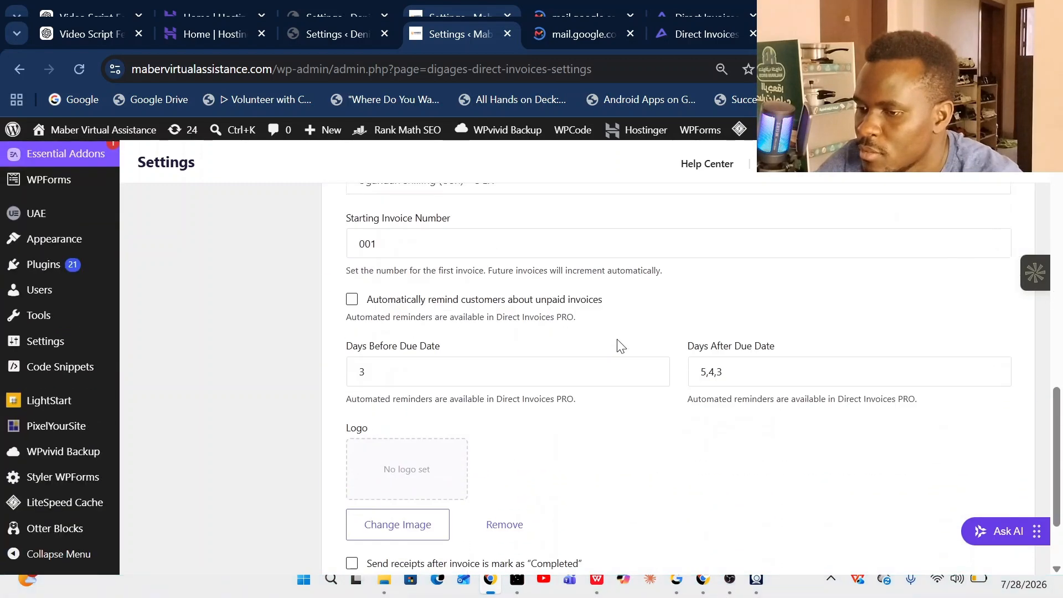
{"action": "scroll", "coordinate": [617, 339], "scroll_direction": "up", "scroll_amount": 2}
{"action": "scroll", "coordinate": [620, 345], "scroll_direction": "down", "scroll_amount": 4}
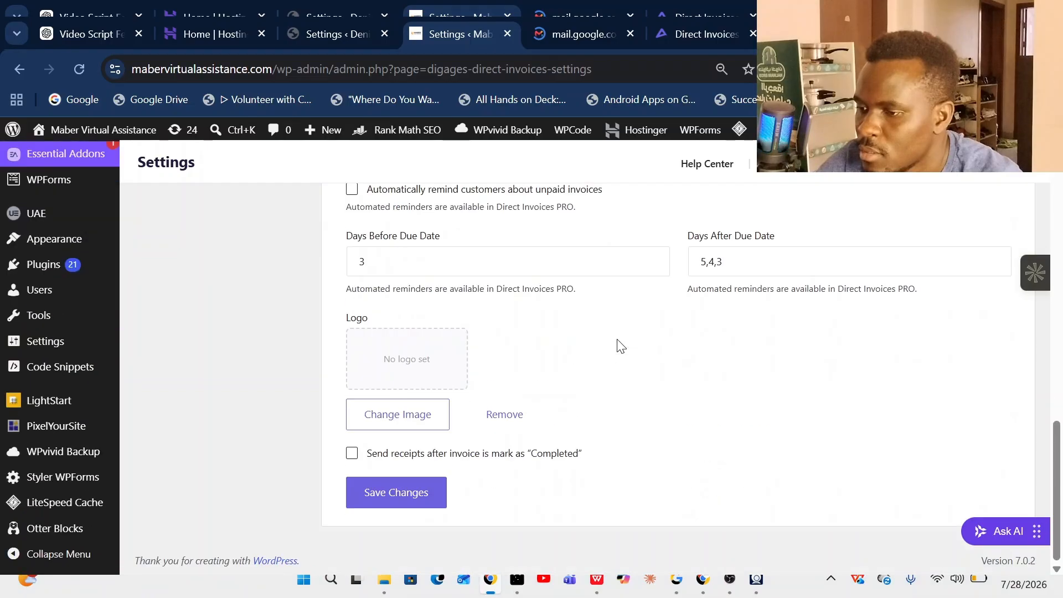
{"action": "scroll", "coordinate": [498, 407], "scroll_direction": "up", "scroll_amount": 15}
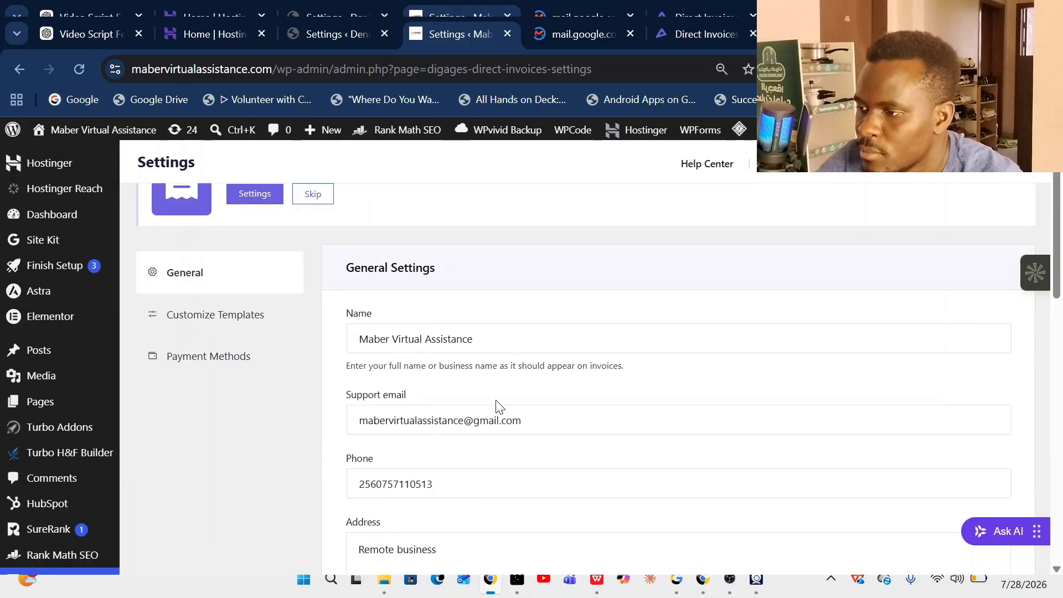
{"action": "scroll", "coordinate": [498, 407], "scroll_direction": "down", "scroll_amount": 15}
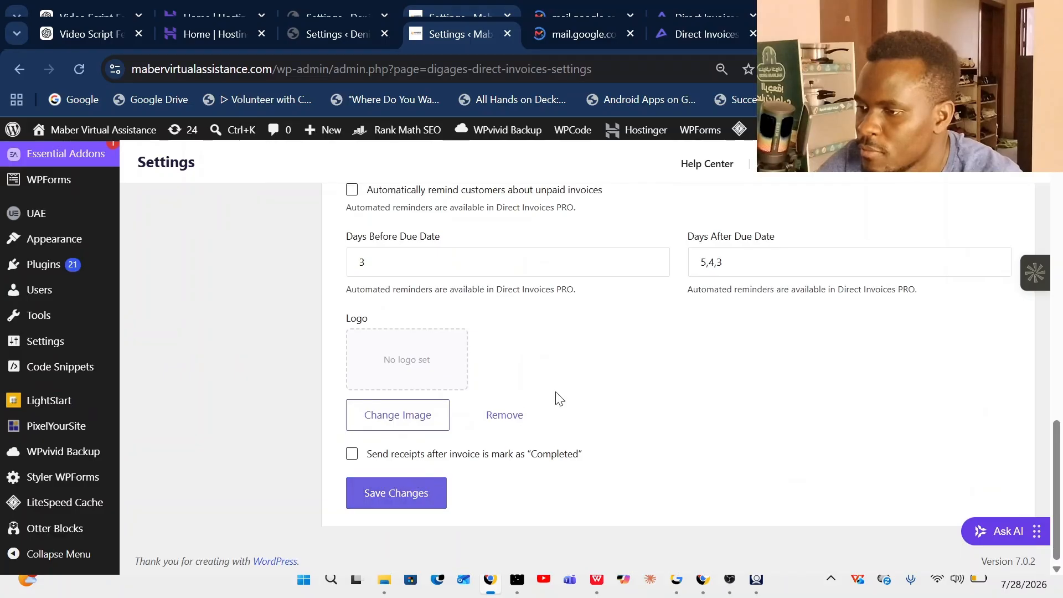
{"action": "scroll", "coordinate": [553, 396], "scroll_direction": "up", "scroll_amount": 15}
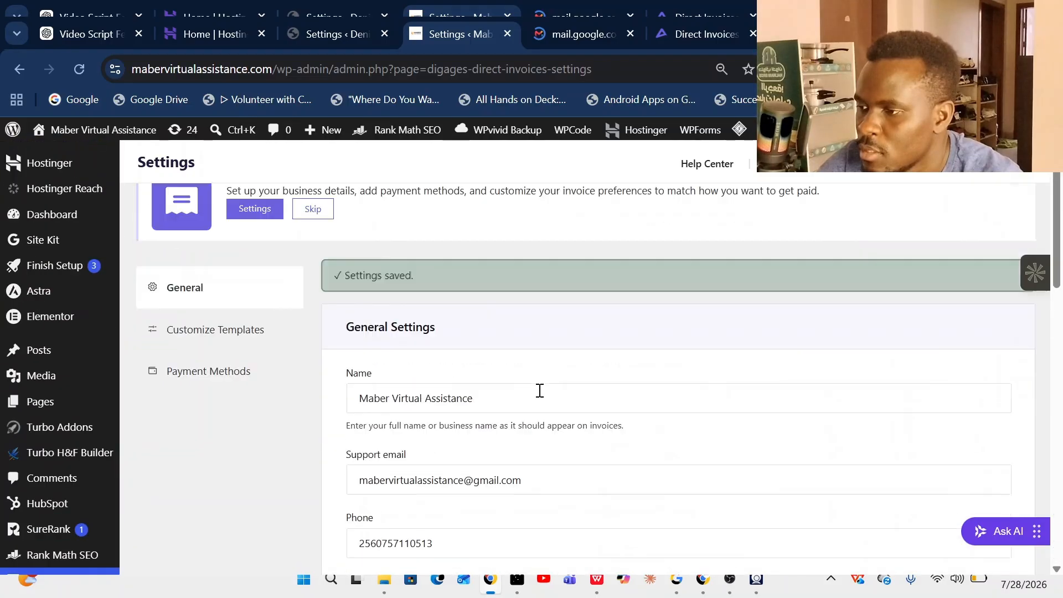
- Switch to Customize Templates to view the invoice email, PDF, receipt and page templates
{"action": "left_click", "coordinate": [229, 403]}
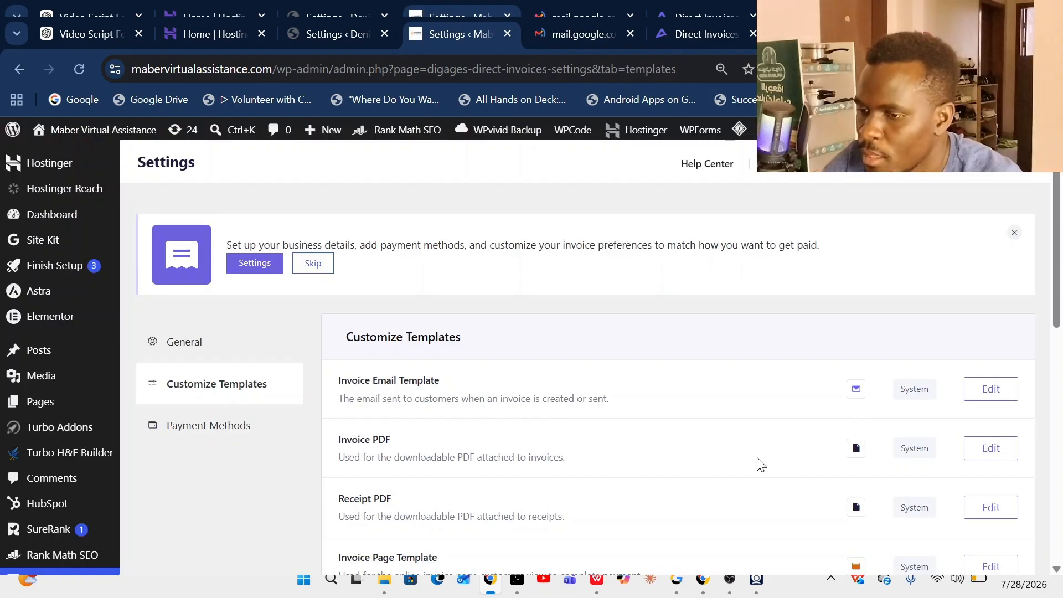
{"action": "scroll", "coordinate": [761, 468], "scroll_direction": "down", "scroll_amount": 2}
{"action": "scroll", "coordinate": [456, 431], "scroll_direction": "down", "scroll_amount": 10}
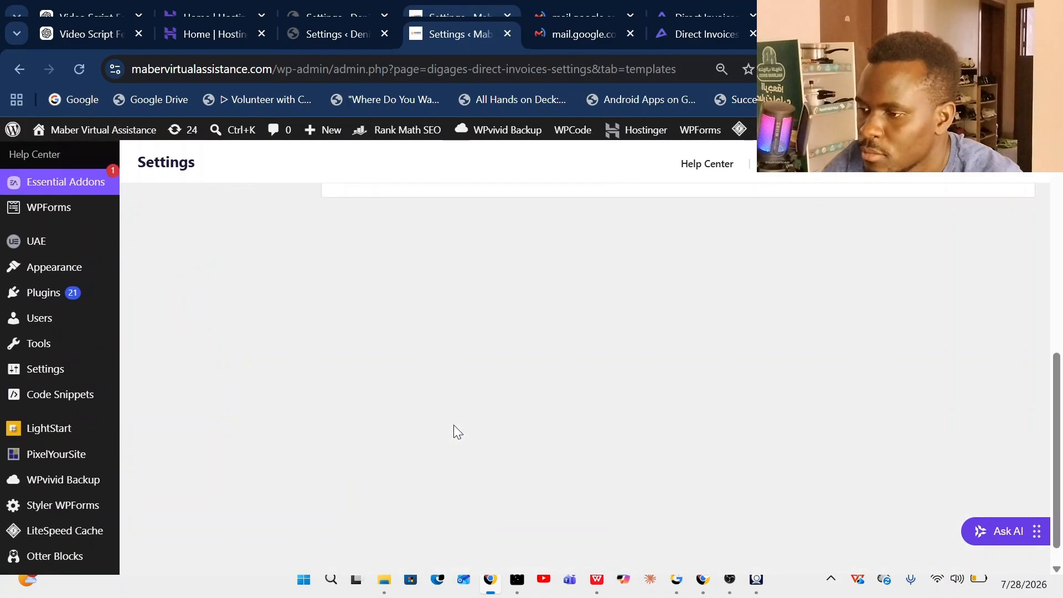
{"action": "scroll", "coordinate": [450, 430], "scroll_direction": "up", "scroll_amount": 10}
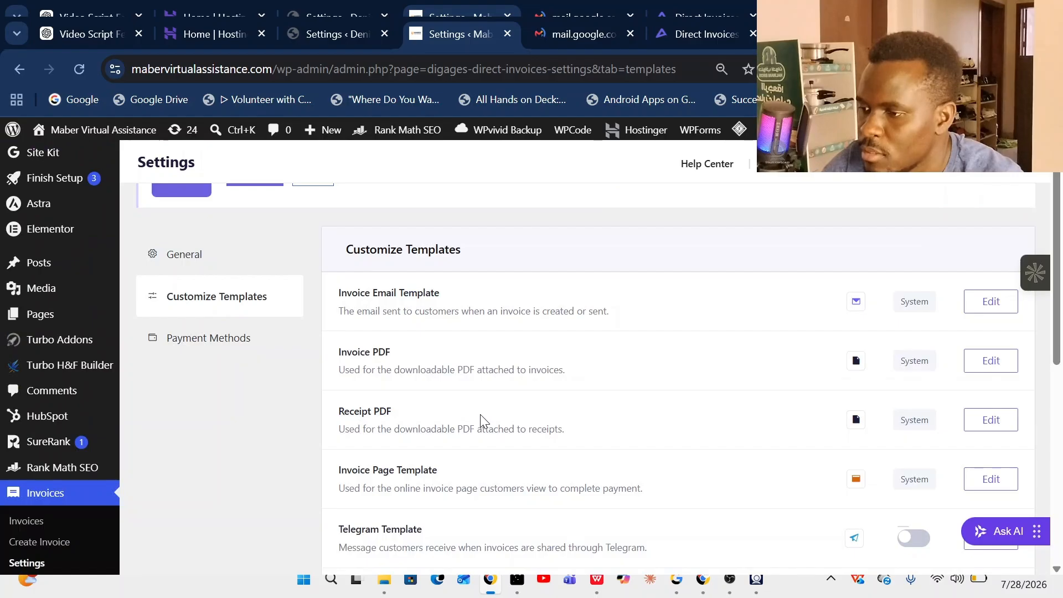
{"action": "scroll", "coordinate": [481, 419], "scroll_direction": "up", "scroll_amount": 2}
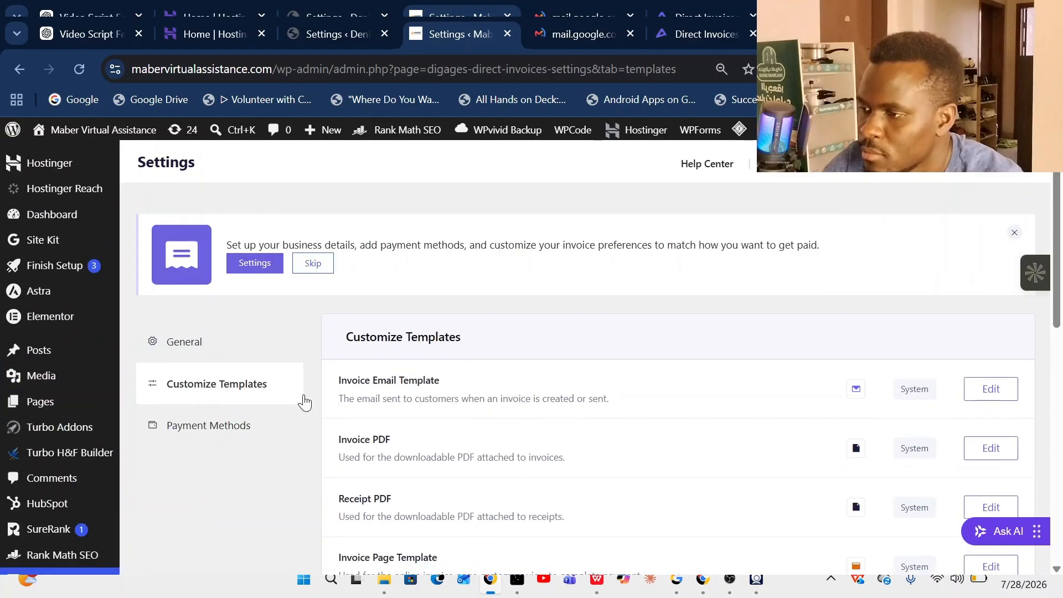